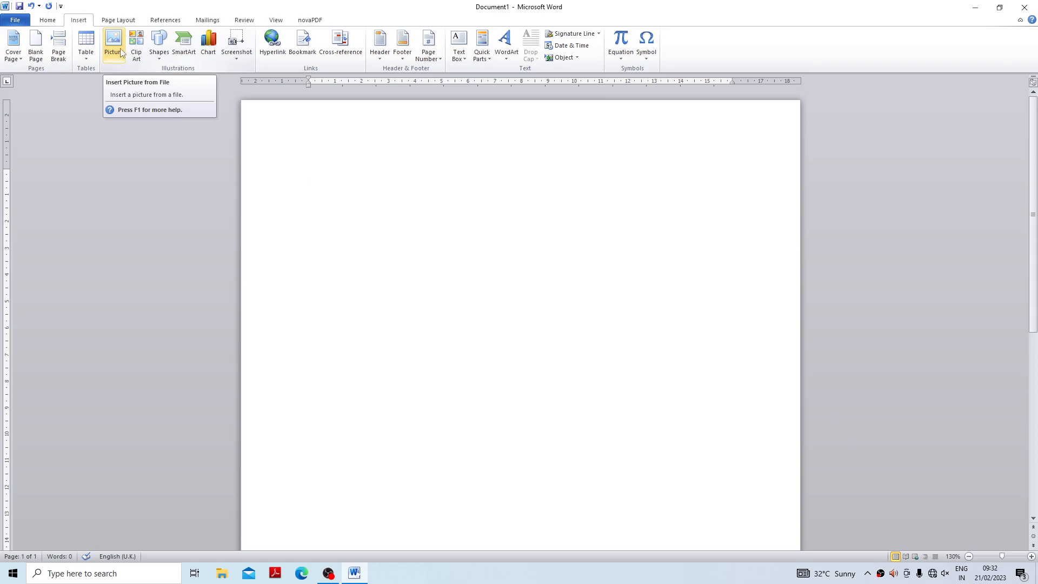
Step: Insert the picture download (3) from the Pictures folder and enlarge it to about 10.12 cm high by 15.21 cm wide
{"action": "left_click", "coordinate": [115, 46]}
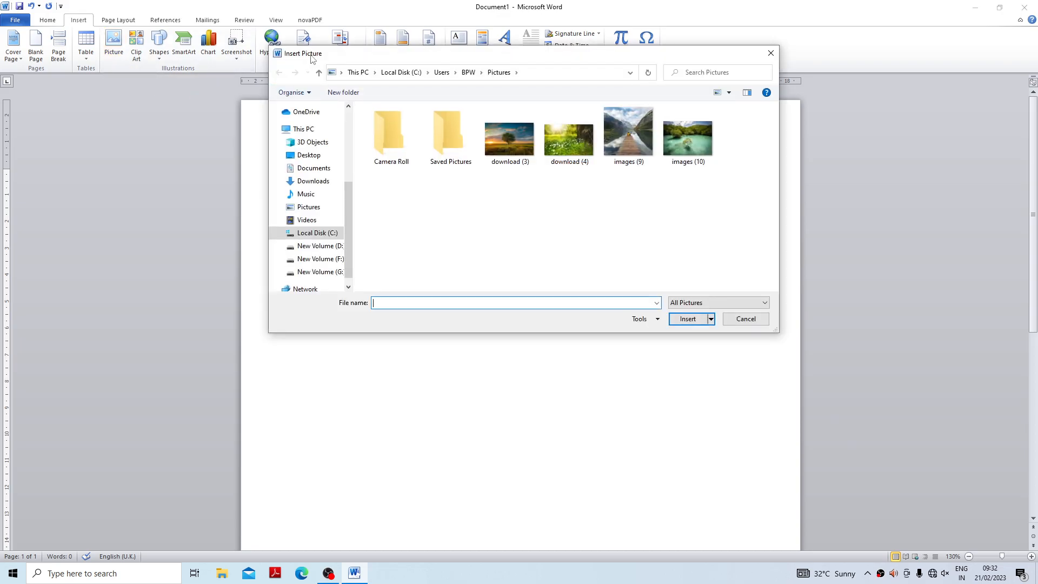
{"action": "left_click_drag", "start_coordinate": [312, 58], "coordinate": [368, 59]}
{"action": "left_click_drag", "start_coordinate": [454, 57], "coordinate": [483, 71]}
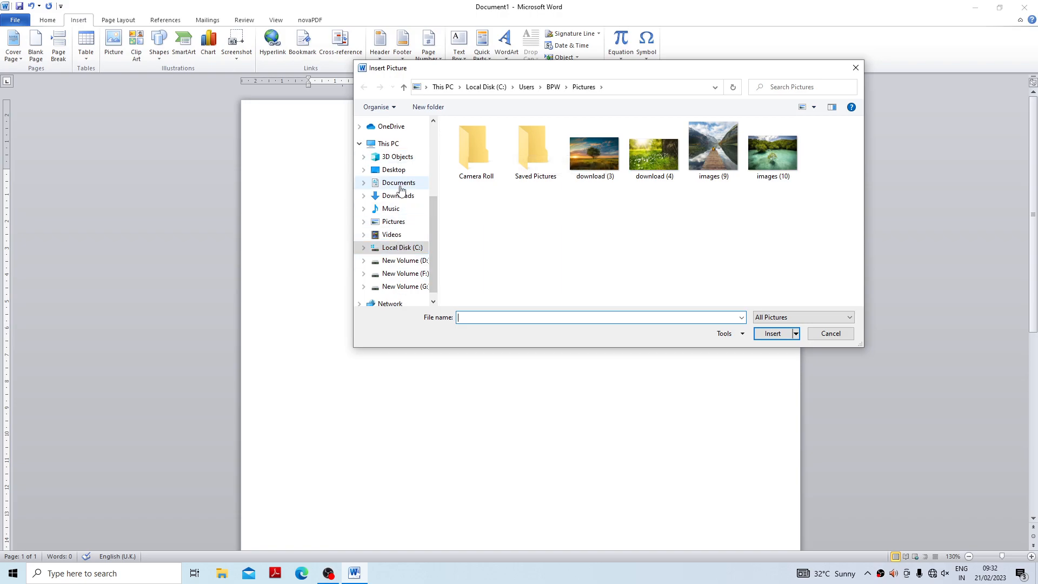
{"action": "left_click", "coordinate": [397, 222]}
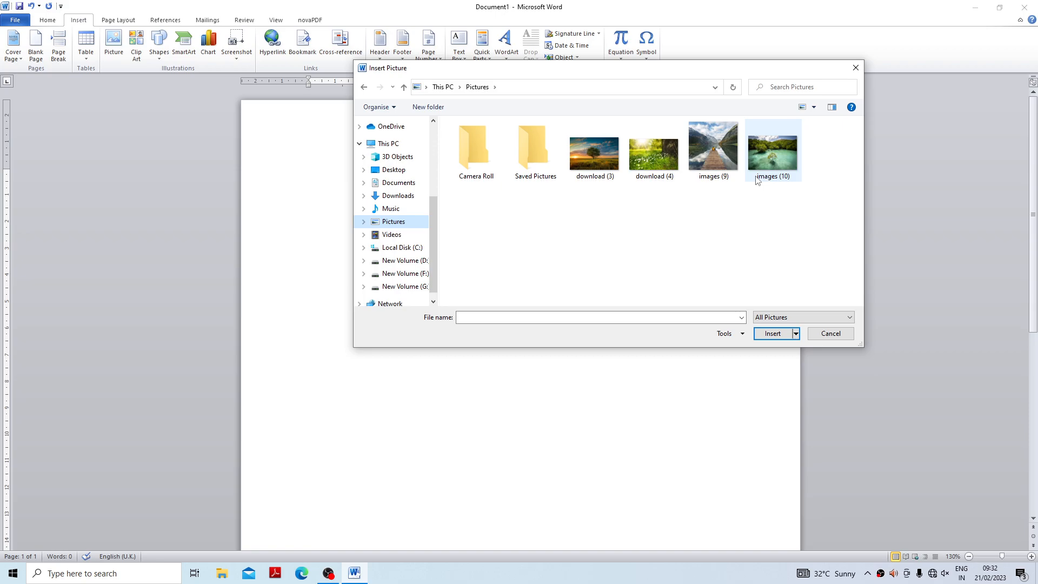
{"action": "left_click", "coordinate": [610, 163]}
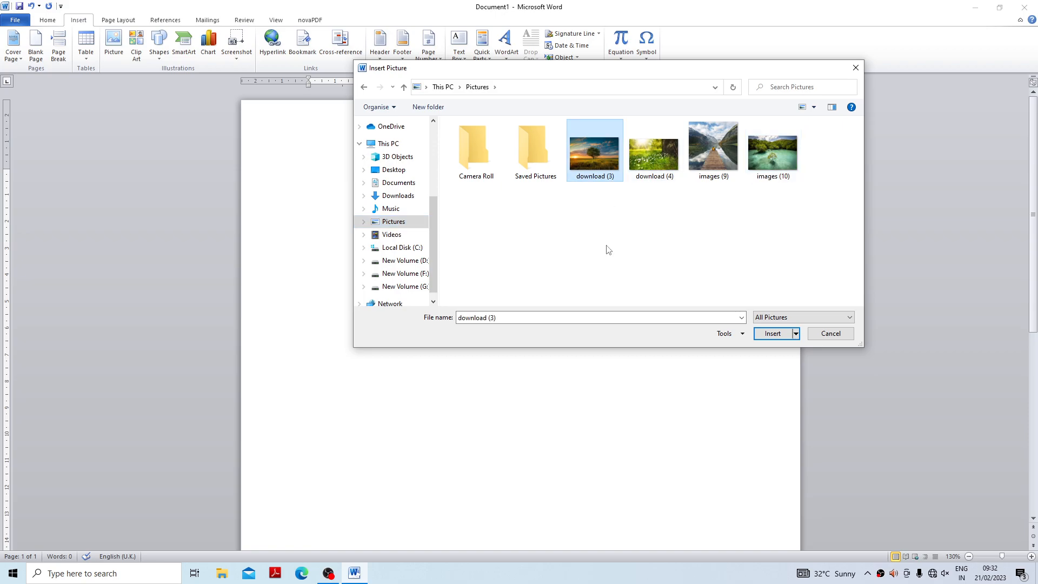
{"action": "left_click", "coordinate": [771, 334]}
{"action": "left_click_drag", "start_coordinate": [503, 296], "coordinate": [676, 438]}
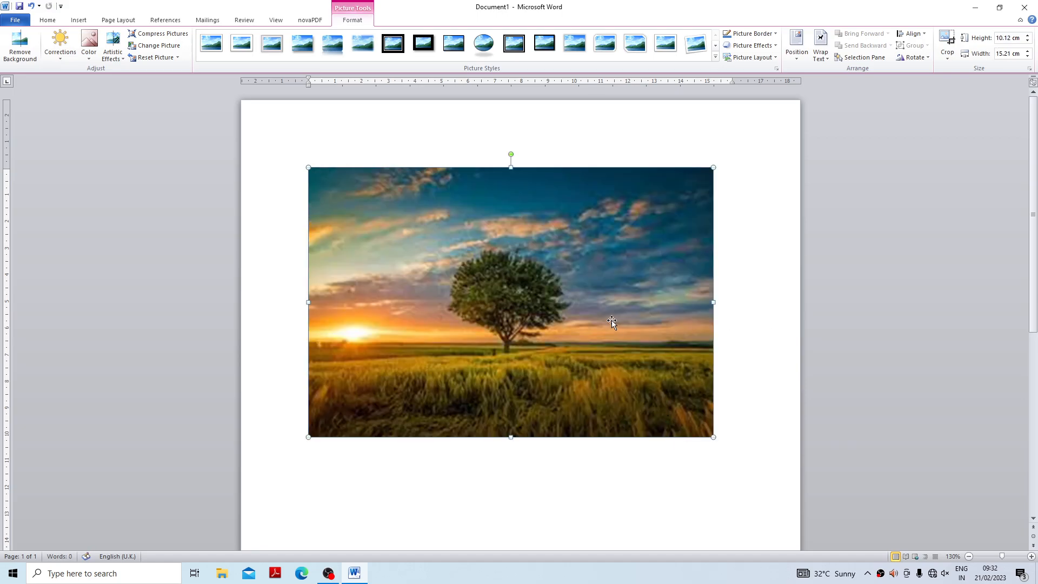
Step: Start background removal on the sunset picture and mark the tree's crown as an area to remove
{"action": "left_click", "coordinate": [20, 50]}
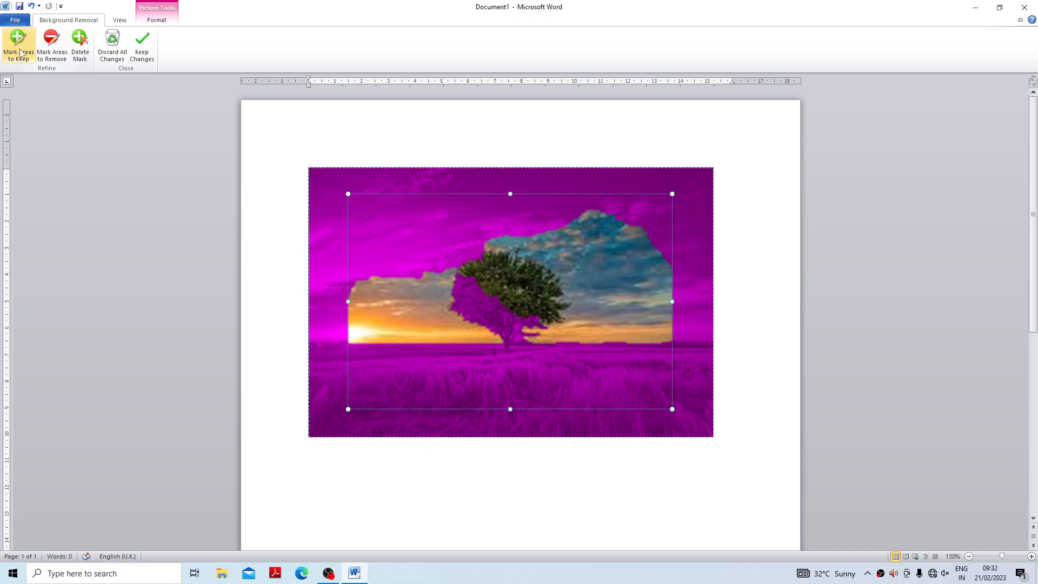
{"action": "left_click", "coordinate": [112, 54]}
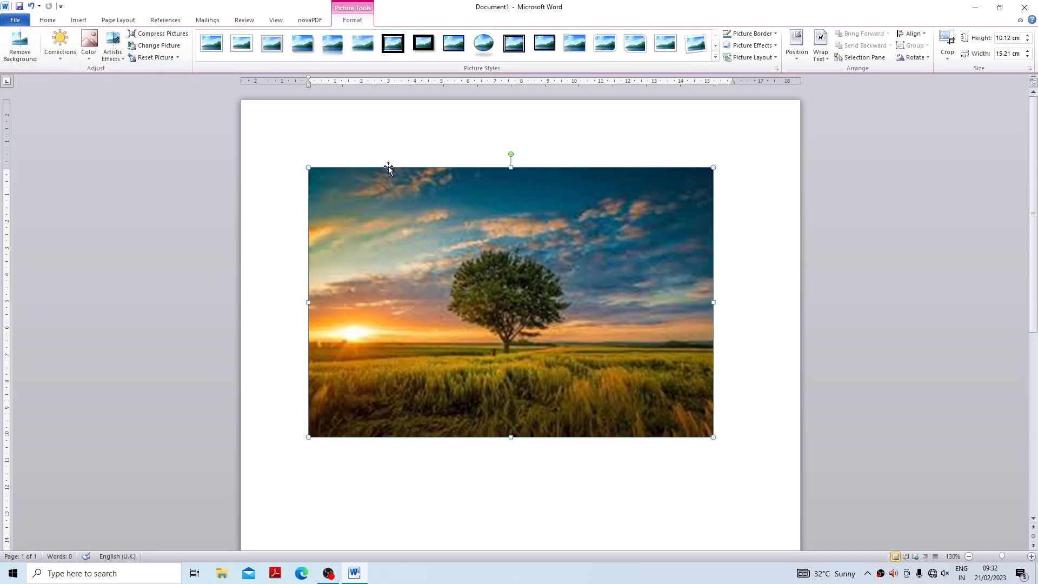
{"action": "left_click", "coordinate": [20, 50]}
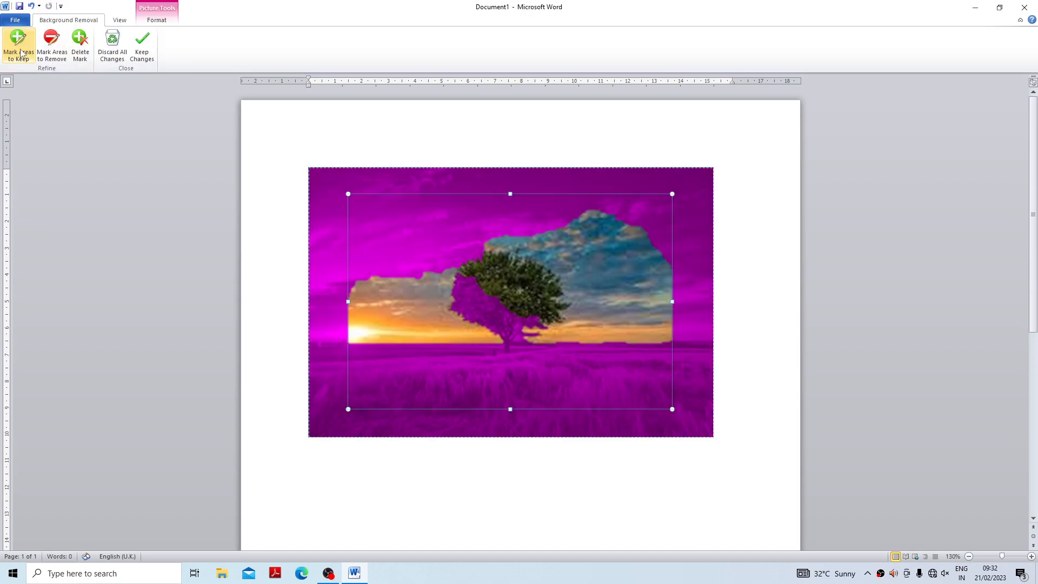
{"action": "left_click", "coordinate": [54, 52]}
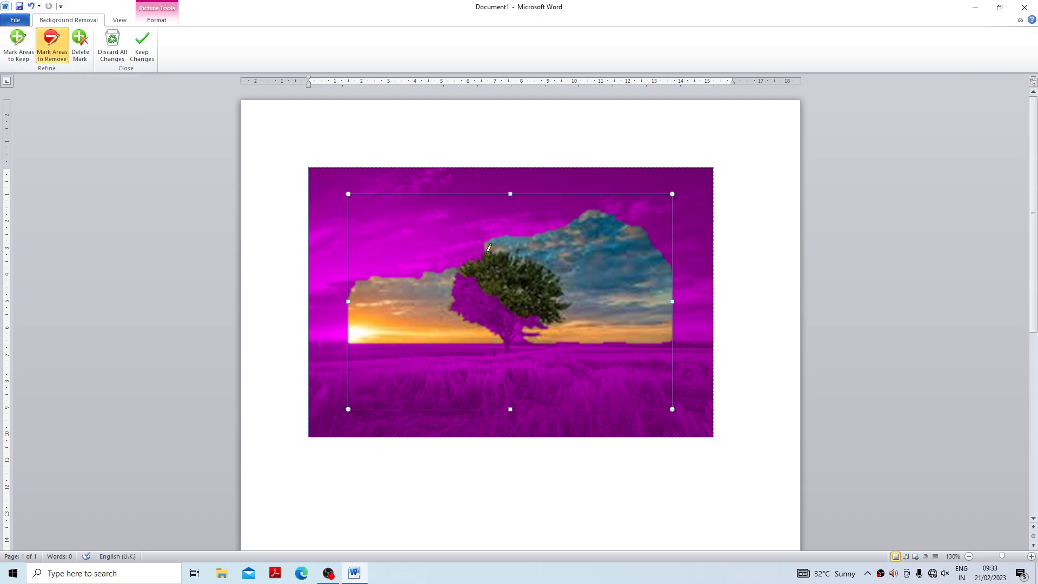
{"action": "left_click_drag", "start_coordinate": [562, 290], "coordinate": [558, 294]}
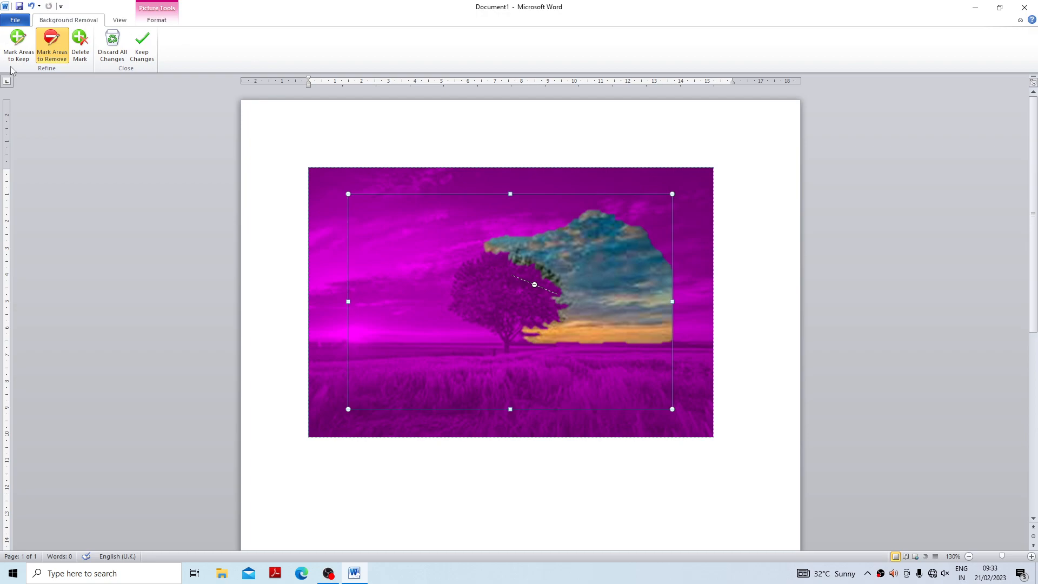
Step: Mark the sky and the grass field around the tree as areas to keep
{"action": "left_click", "coordinate": [18, 46]}
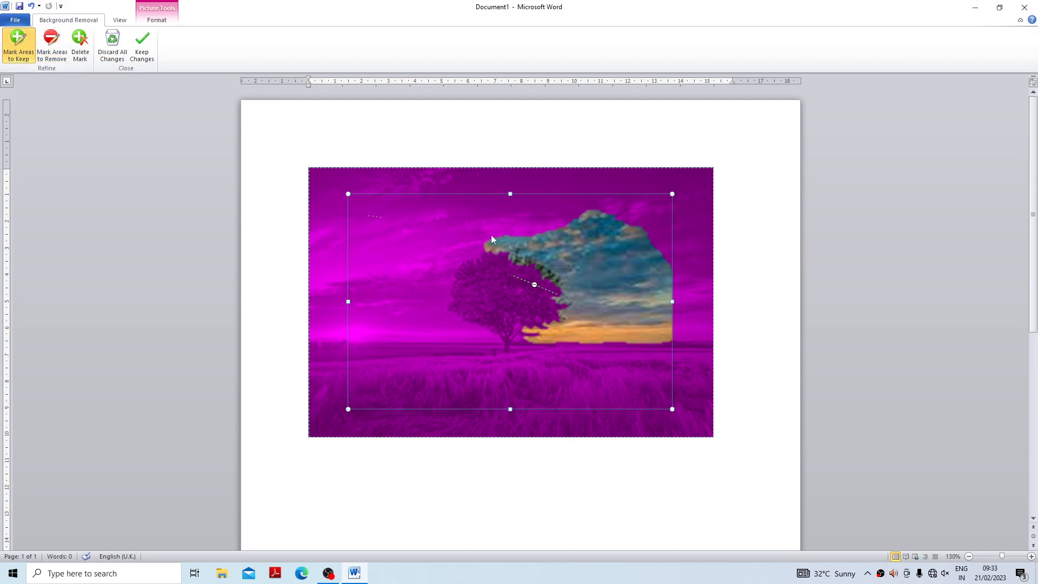
{"action": "left_click_drag", "start_coordinate": [368, 215], "coordinate": [491, 236]}
{"action": "left_click_drag", "start_coordinate": [362, 249], "coordinate": [368, 313]}
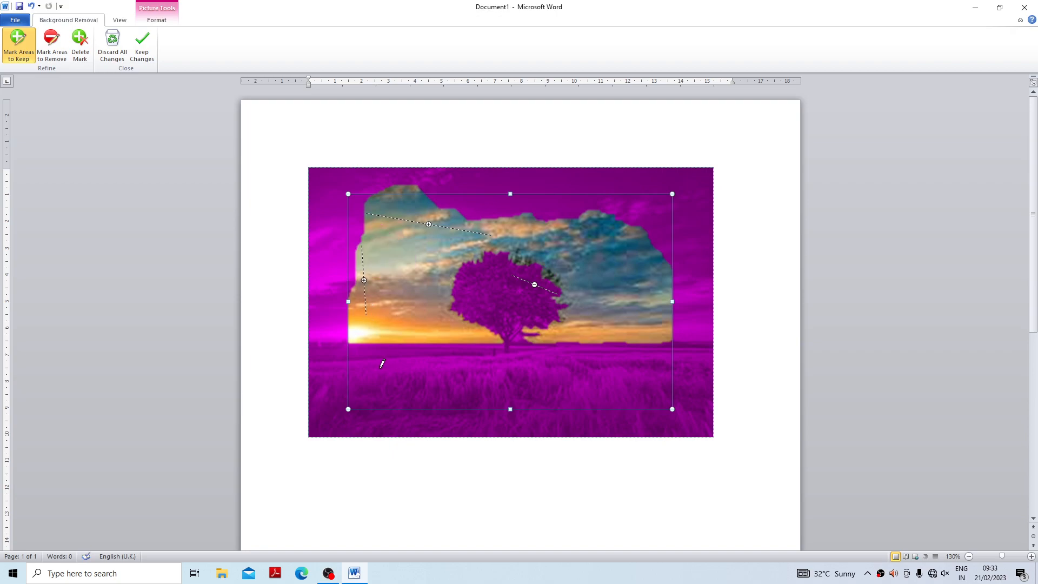
{"action": "left_click_drag", "start_coordinate": [539, 371], "coordinate": [537, 371]}
{"action": "left_click_drag", "start_coordinate": [617, 339], "coordinate": [620, 325]}
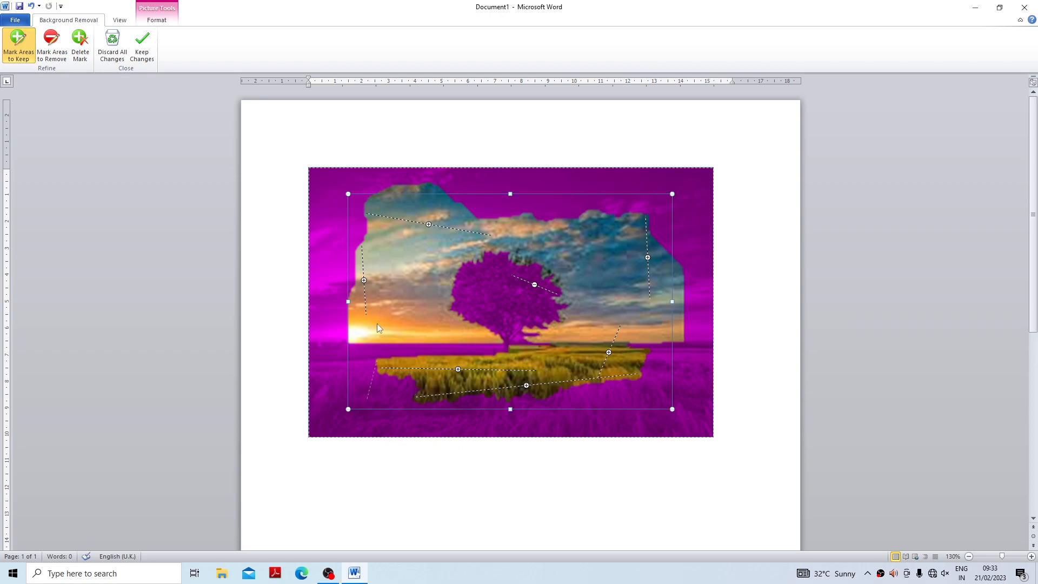
{"action": "left_click_drag", "start_coordinate": [378, 353], "coordinate": [375, 315]}
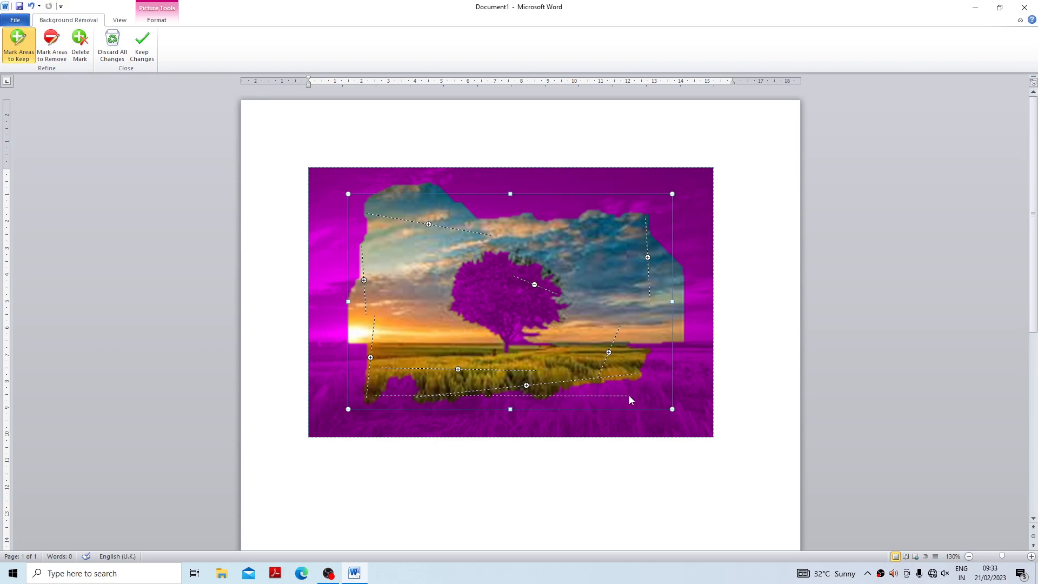
{"action": "left_click_drag", "start_coordinate": [629, 397], "coordinate": [629, 395]}
{"action": "left_click_drag", "start_coordinate": [654, 327], "coordinate": [655, 326]}
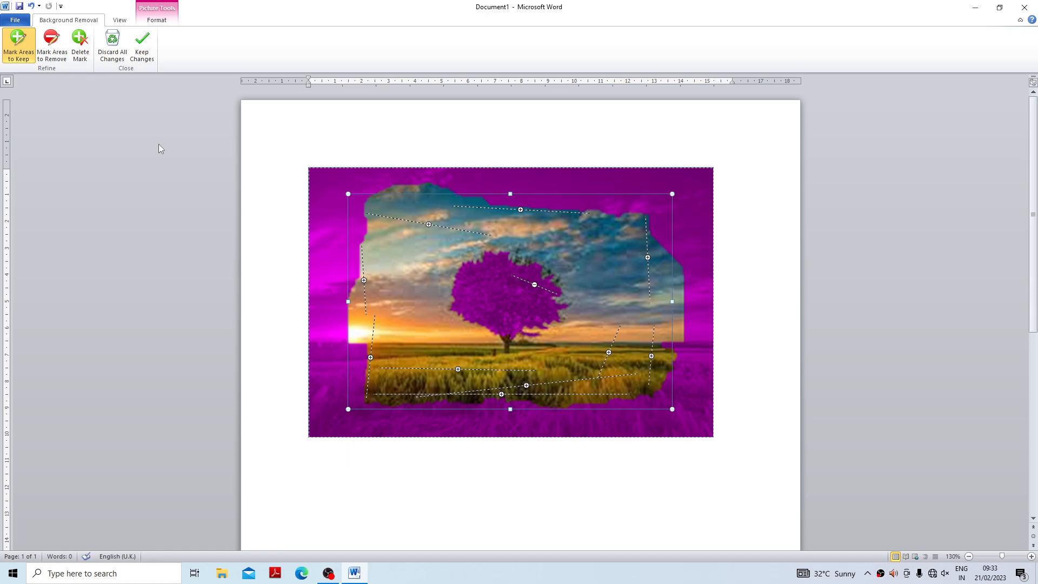
Step: Apply the marked background removal, then discard all background removal changes to restore the full picture
{"action": "left_click", "coordinate": [143, 48]}
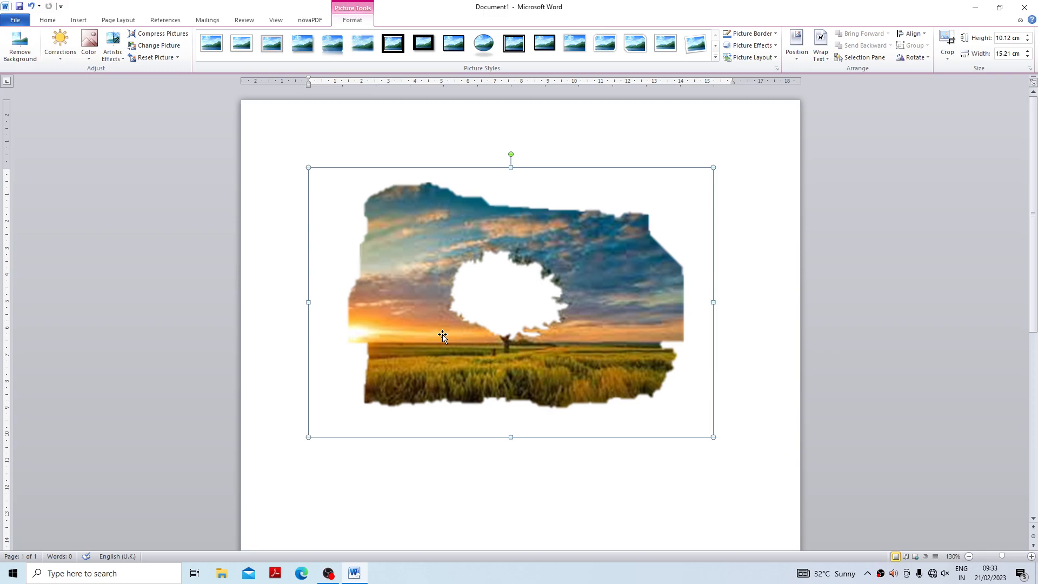
{"action": "left_click", "coordinate": [20, 44]}
{"action": "left_click", "coordinate": [111, 46]}
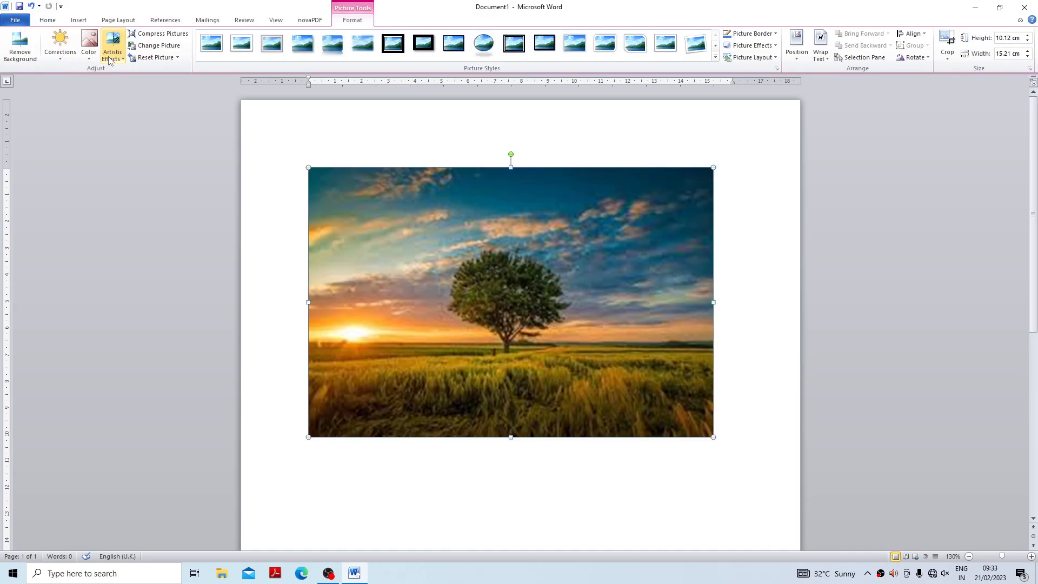
{"action": "left_click", "coordinate": [63, 50]}
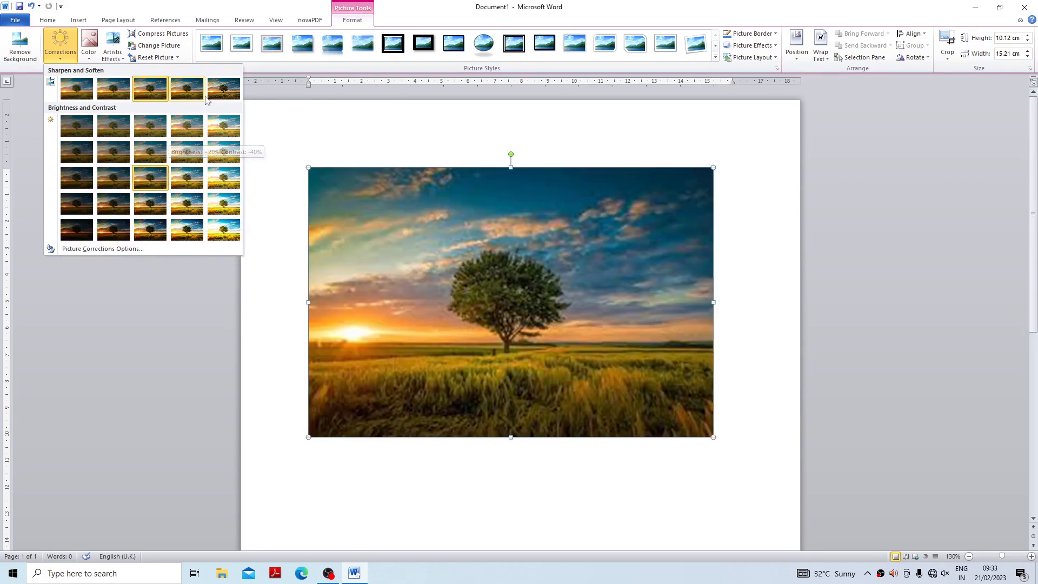
{"action": "left_click", "coordinate": [275, 142]}
{"action": "left_click", "coordinate": [89, 53]}
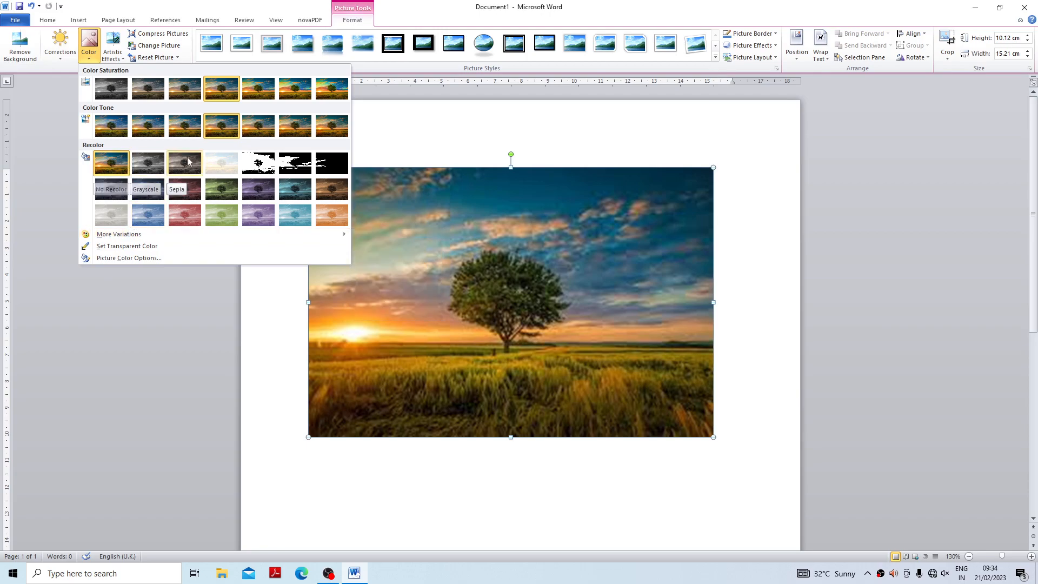
{"action": "left_click", "coordinate": [113, 57]}
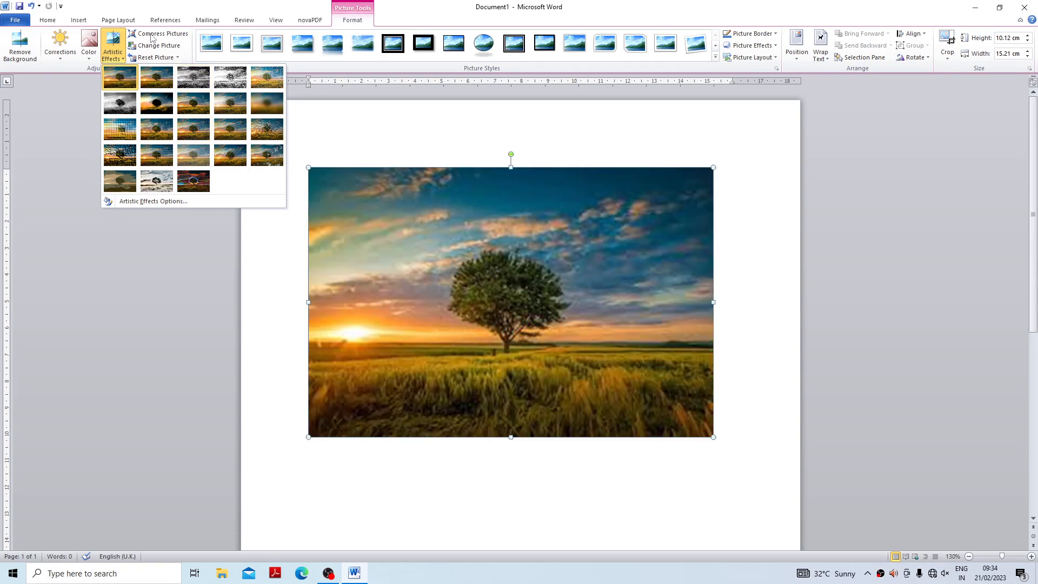
Step: Compress only this picture at the document resolution, deleting its cropped areas
{"action": "left_click", "coordinate": [152, 35]}
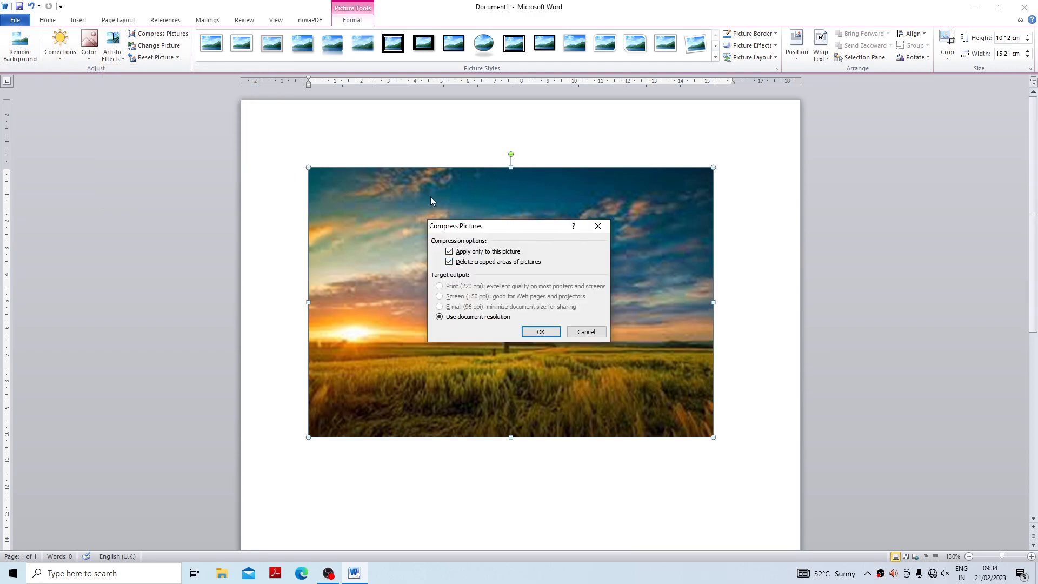
{"action": "left_click_drag", "start_coordinate": [432, 226], "coordinate": [370, 176]}
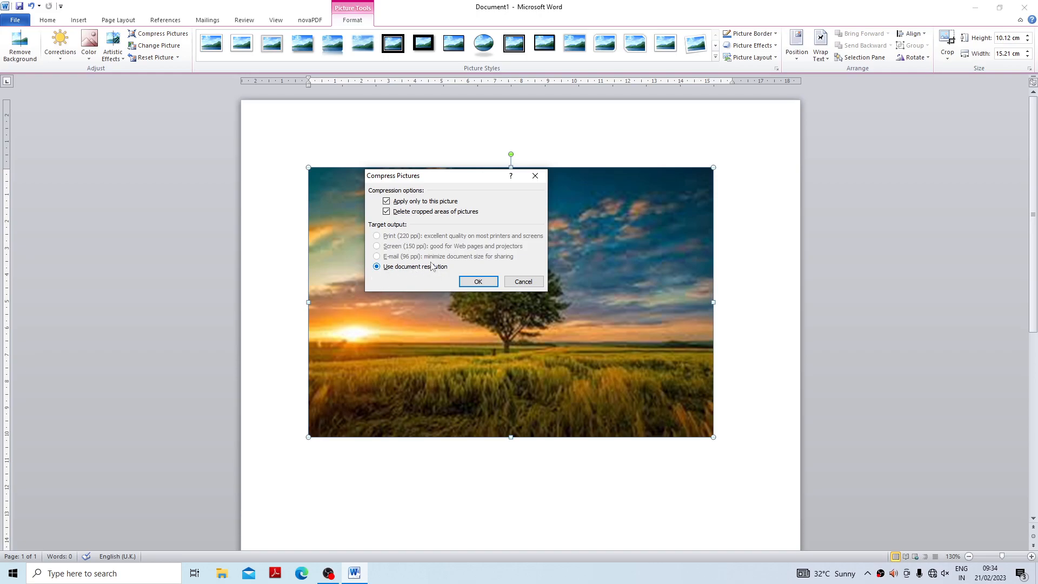
{"action": "left_click", "coordinate": [475, 282]}
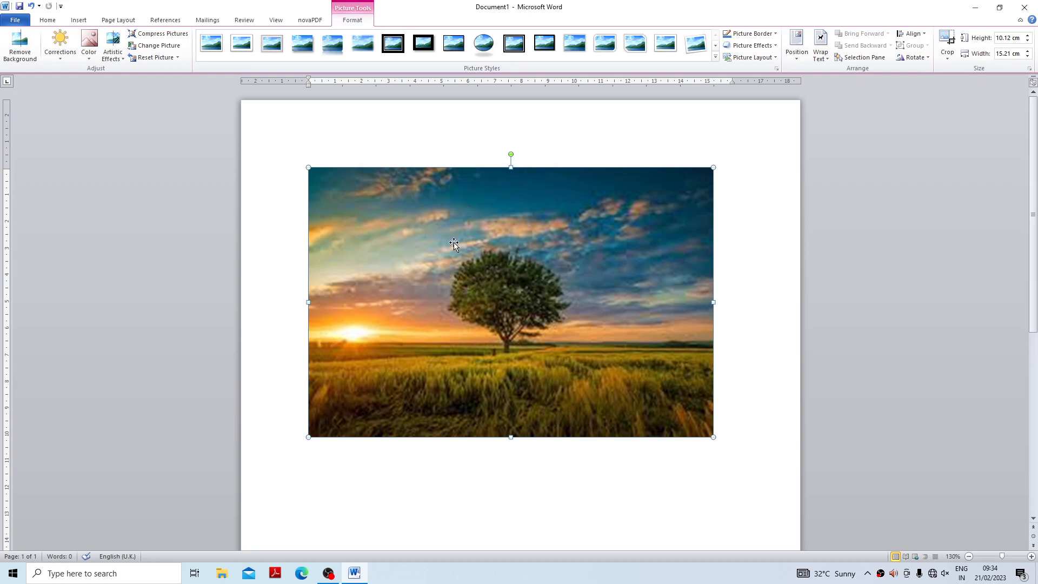
Step: Replace the sunset picture with images (9) from the Pictures folder
{"action": "left_click", "coordinate": [156, 47]}
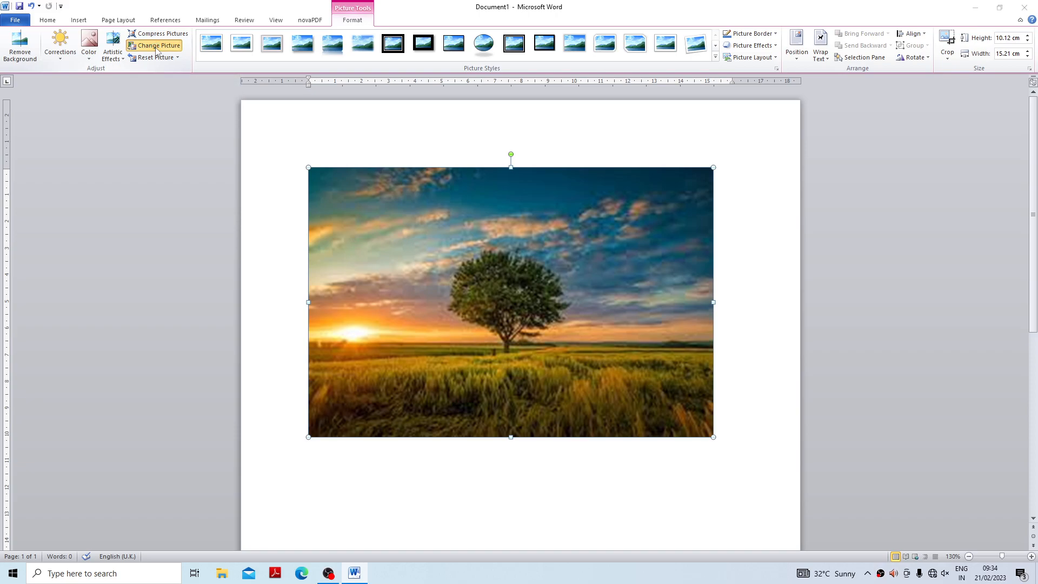
{"action": "left_click_drag", "start_coordinate": [381, 69], "coordinate": [199, 59]}
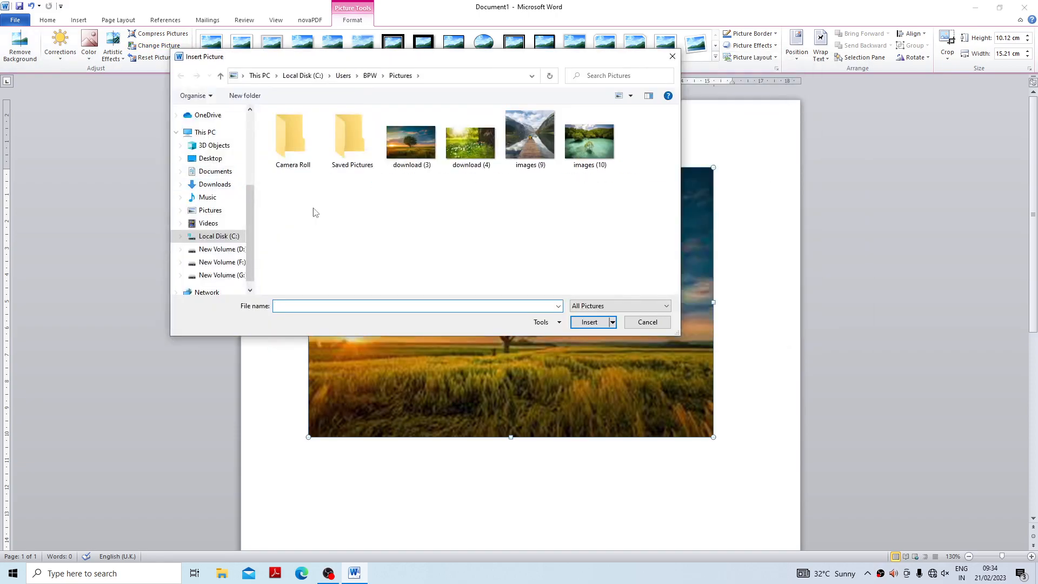
{"action": "left_click", "coordinate": [530, 139]}
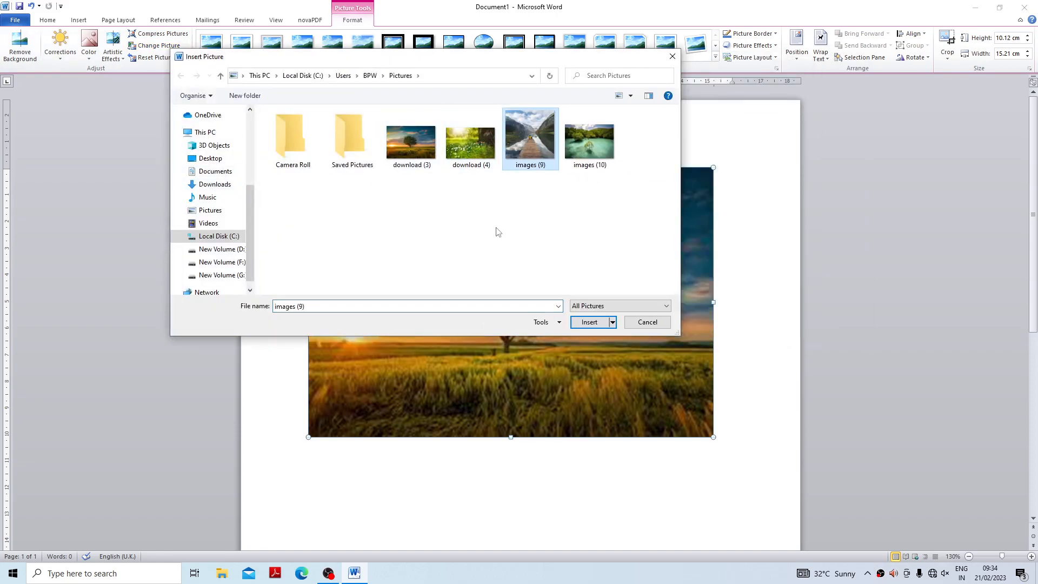
{"action": "left_click", "coordinate": [574, 324]}
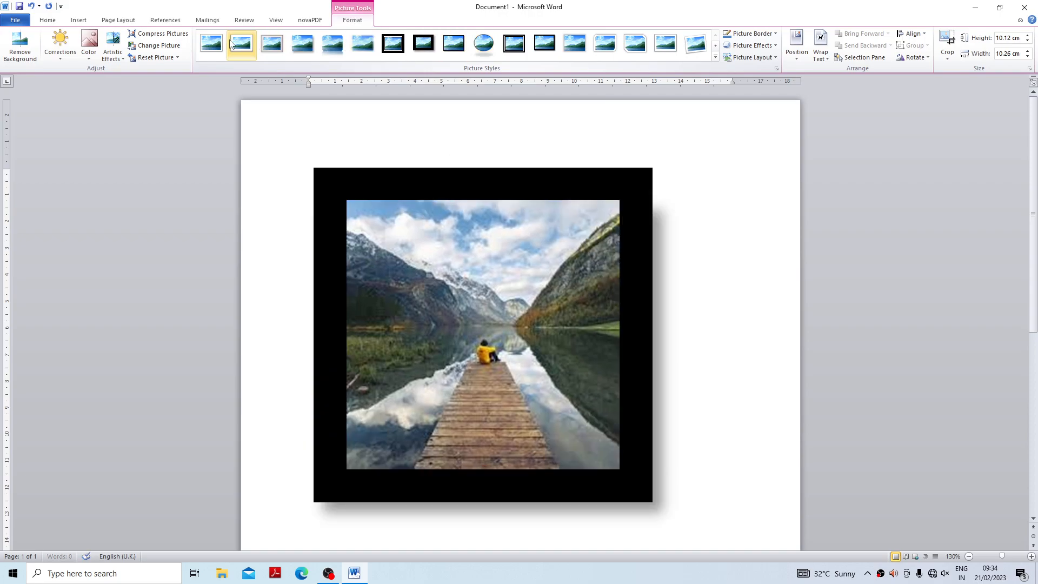
Step: Try a grey metallic frame style and a rounded, tilted perspective style on the lake picture, resetting the picture after each
{"action": "left_click", "coordinate": [281, 49]}
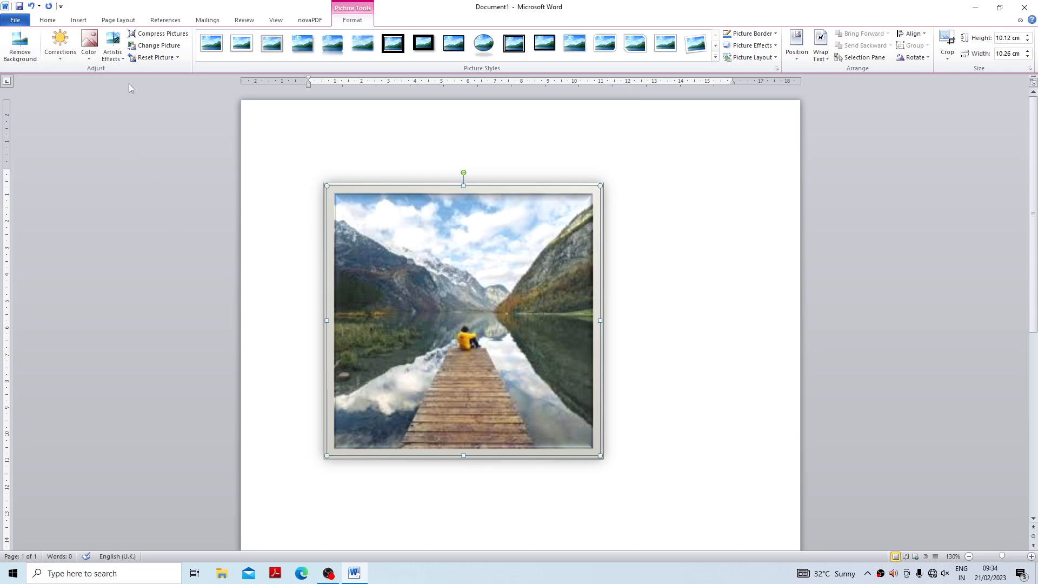
{"action": "left_click", "coordinate": [146, 57]}
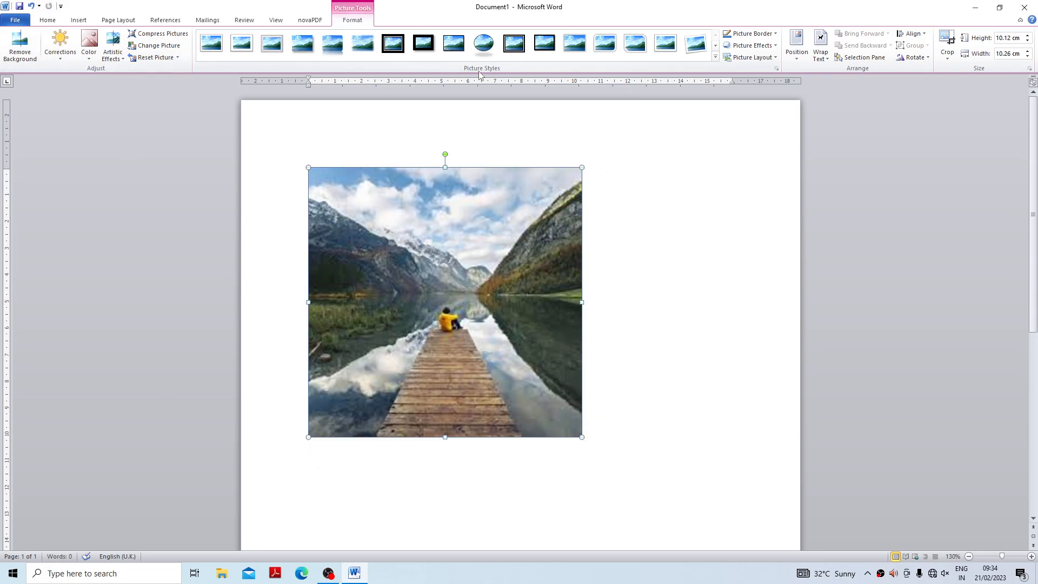
{"action": "left_click", "coordinate": [716, 56]}
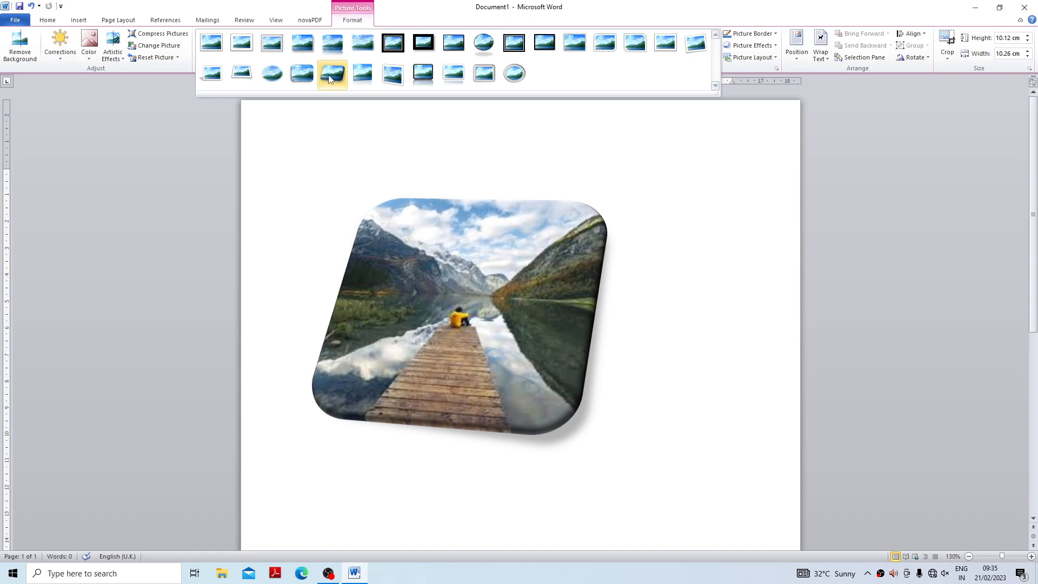
{"action": "left_click", "coordinate": [329, 75]}
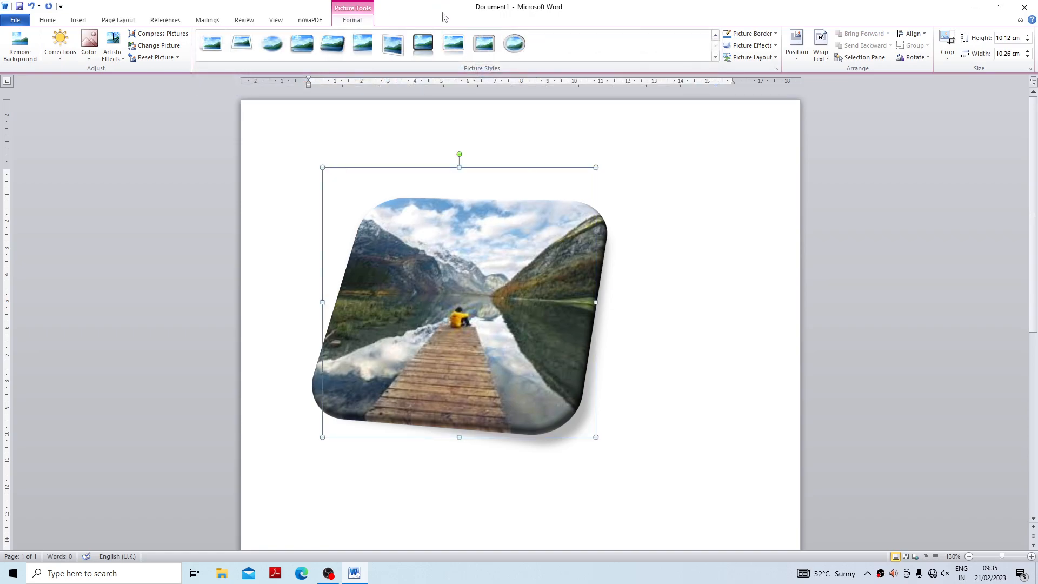
{"action": "left_click", "coordinate": [157, 57]}
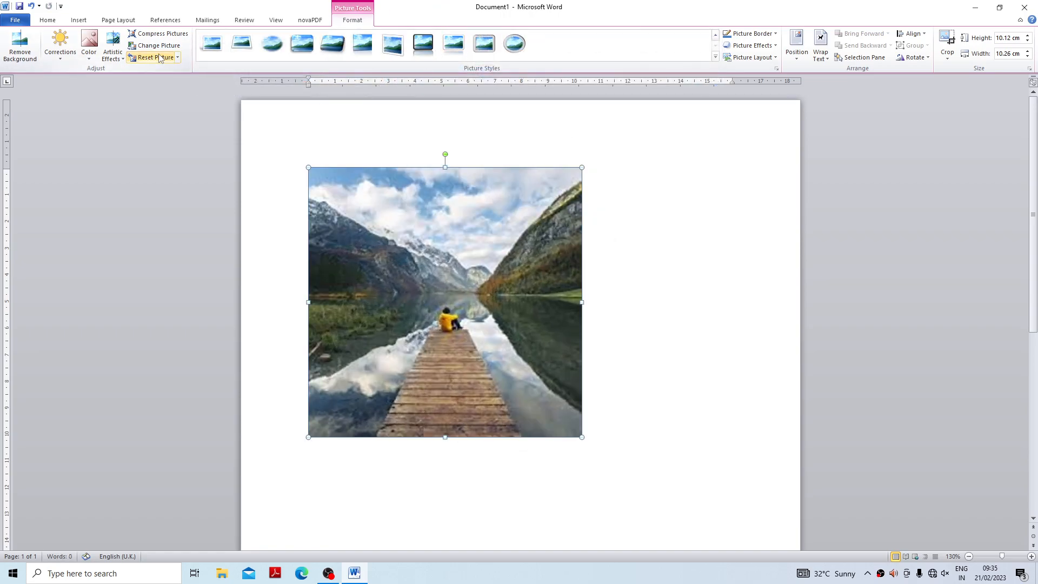
{"action": "left_click", "coordinate": [715, 57]}
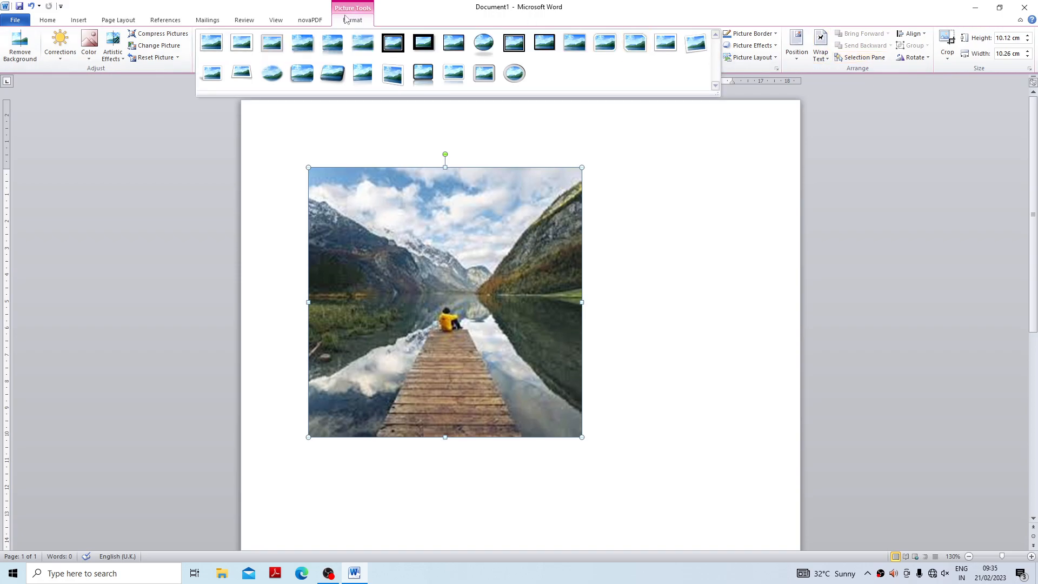
{"action": "left_click", "coordinate": [534, 251]}
Step: Try a 6 pt black dashed border on the lake picture, then remove the outline
{"action": "left_click", "coordinate": [766, 36]}
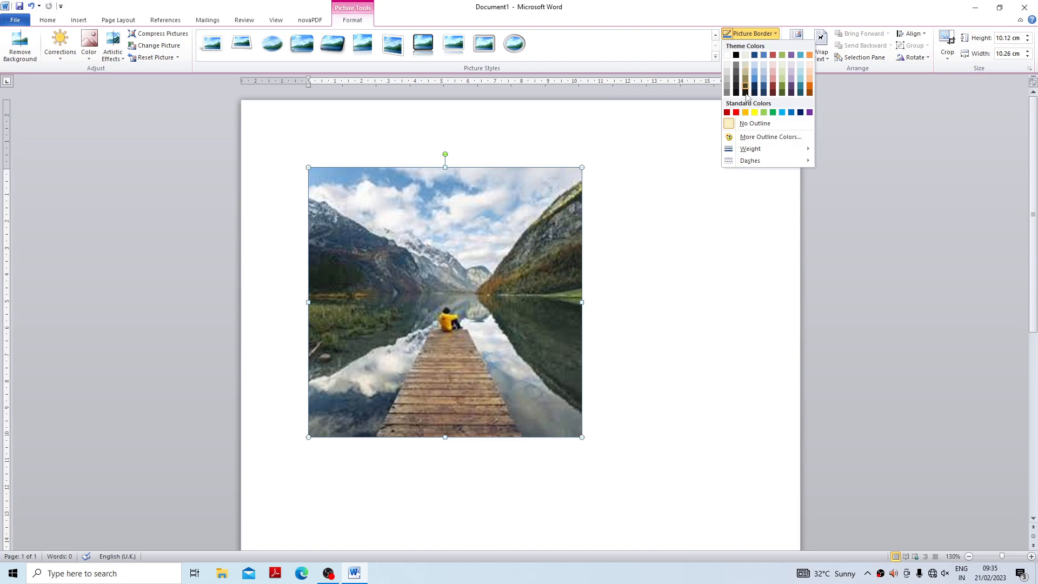
{"action": "mouse_move", "coordinate": [744, 154]}
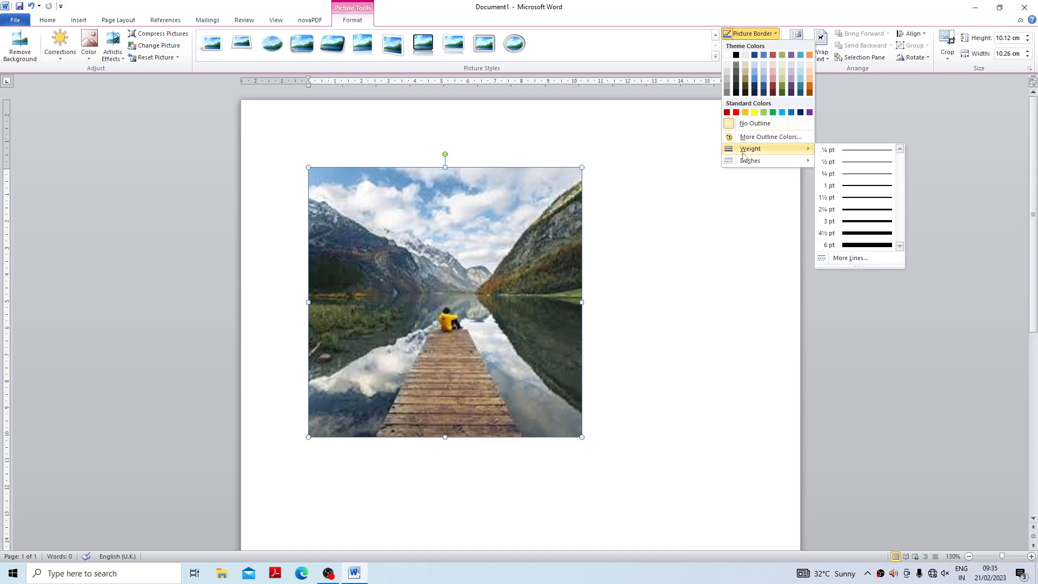
{"action": "left_click", "coordinate": [851, 245]}
{"action": "left_click", "coordinate": [767, 35]}
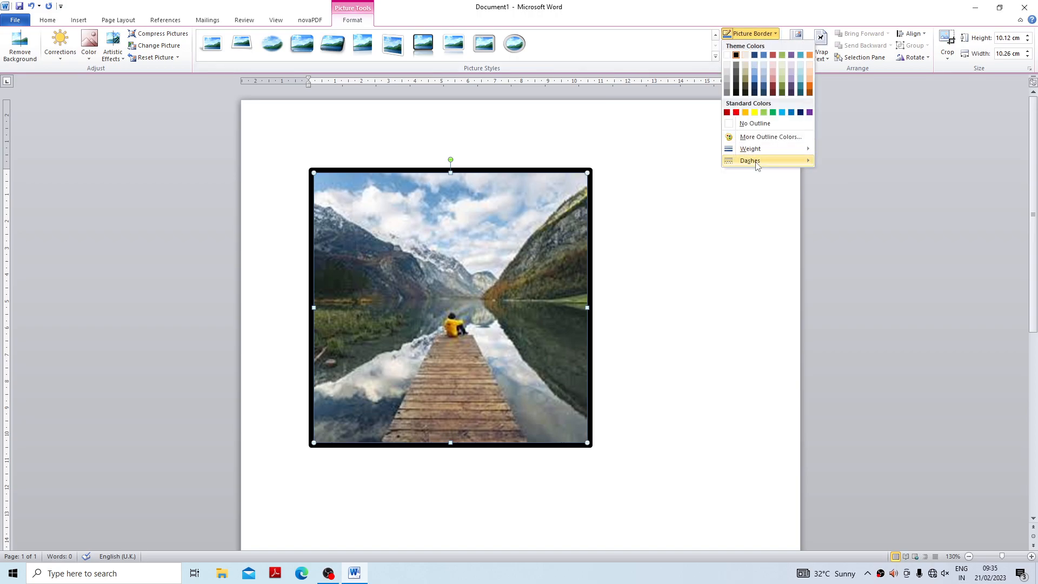
{"action": "mouse_move", "coordinate": [756, 164]}
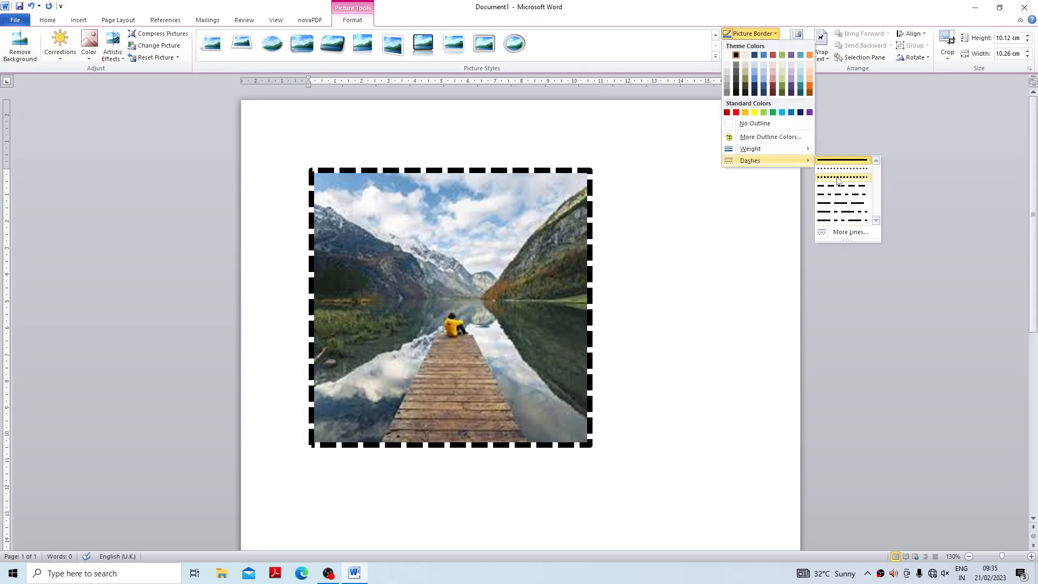
{"action": "left_click", "coordinate": [838, 186]}
{"action": "left_click", "coordinate": [768, 33]}
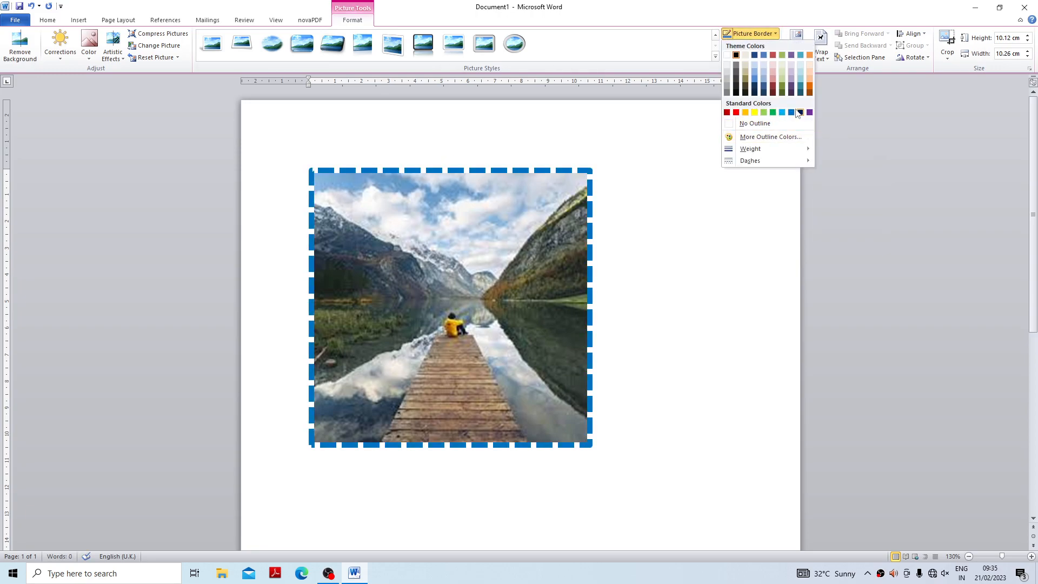
{"action": "left_click", "coordinate": [755, 123]}
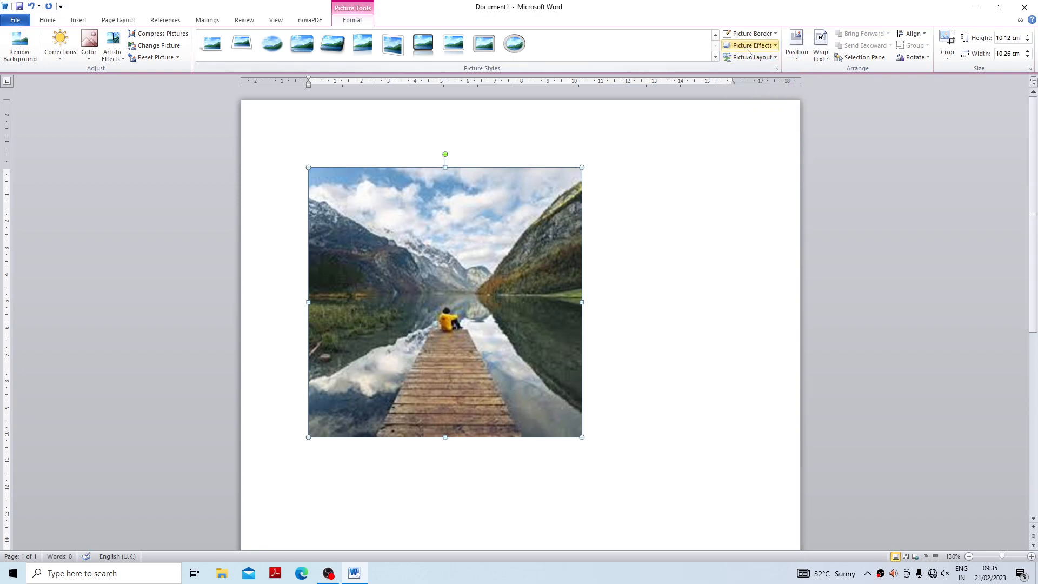
Step: Preview the shadow, reflection, glow, soft edges, bevel and 3-D rotation effects on the lake picture
{"action": "left_click", "coordinate": [753, 46]}
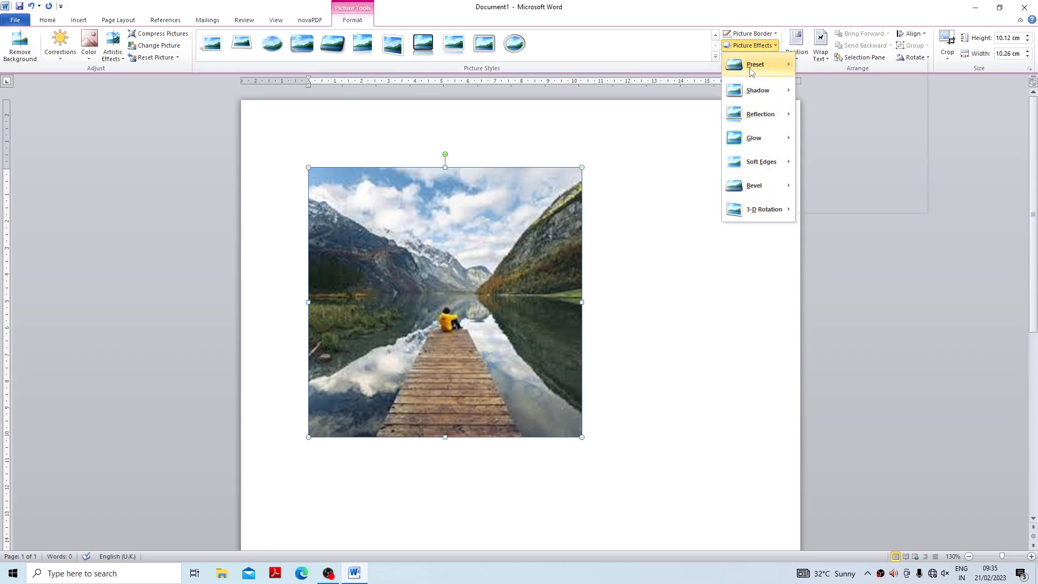
{"action": "mouse_move", "coordinate": [757, 65]}
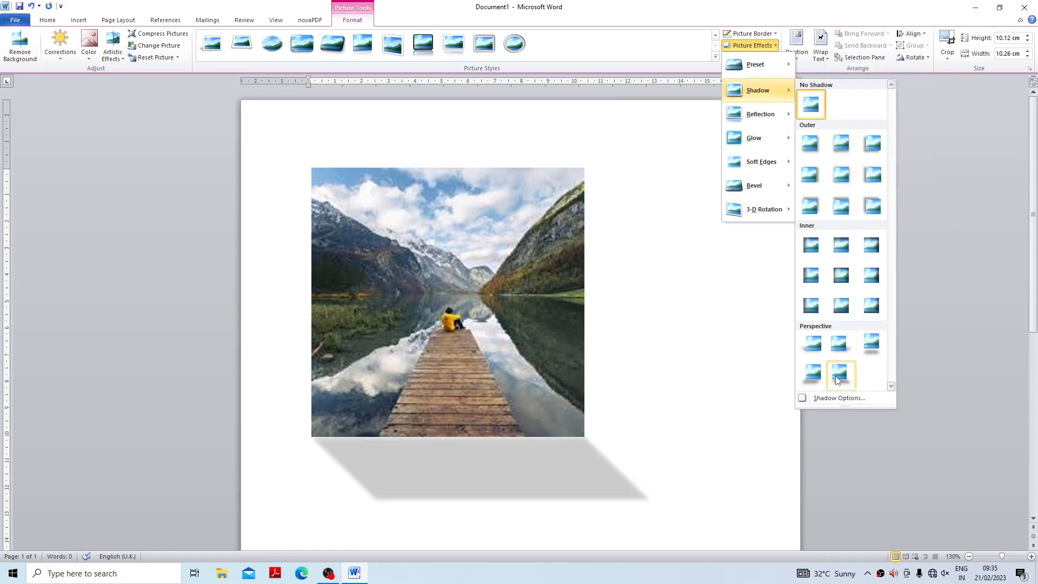
{"action": "mouse_move", "coordinate": [778, 116]}
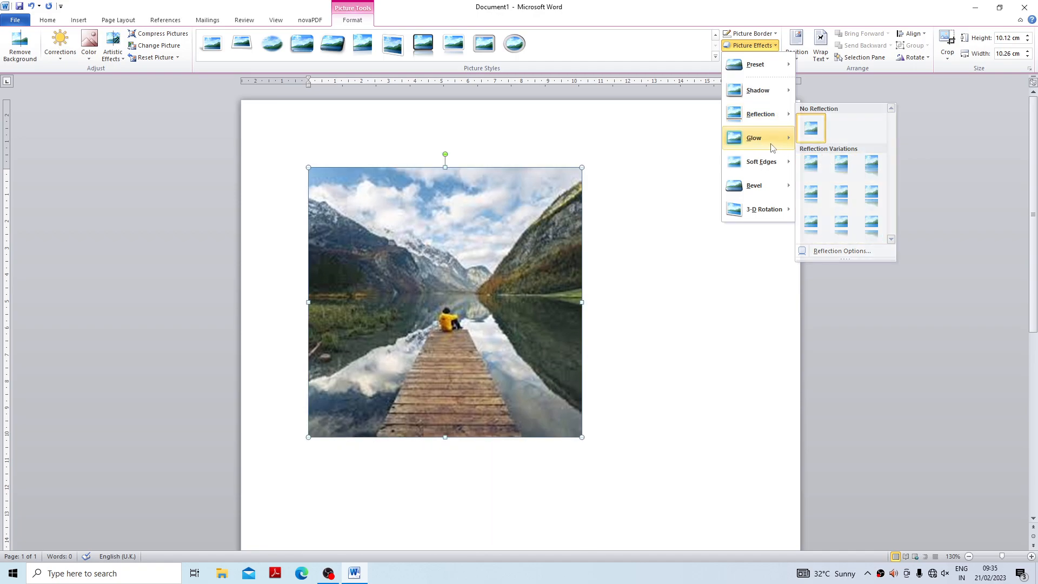
{"action": "mouse_move", "coordinate": [773, 141]}
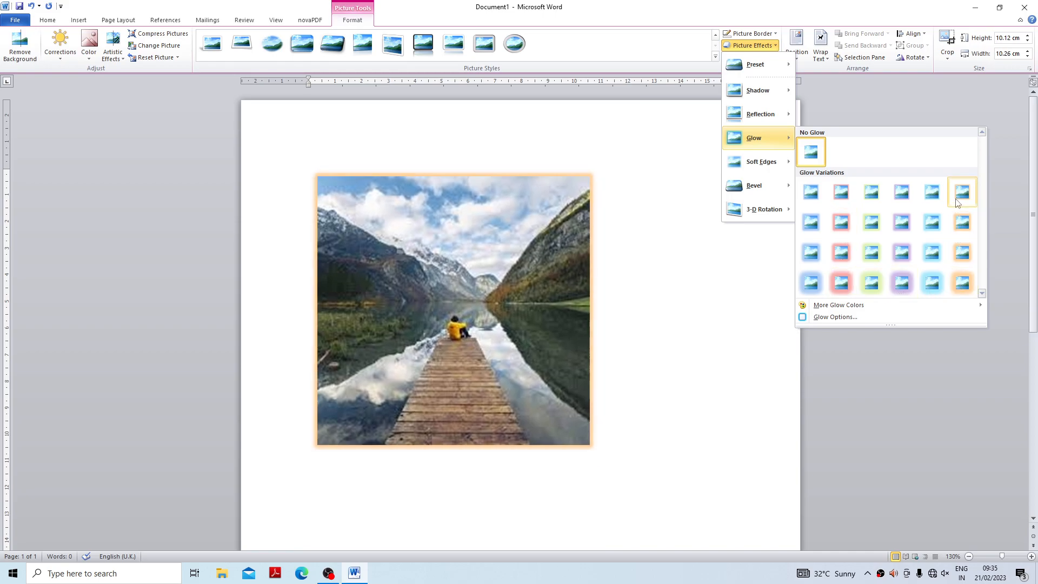
{"action": "mouse_move", "coordinate": [768, 162]}
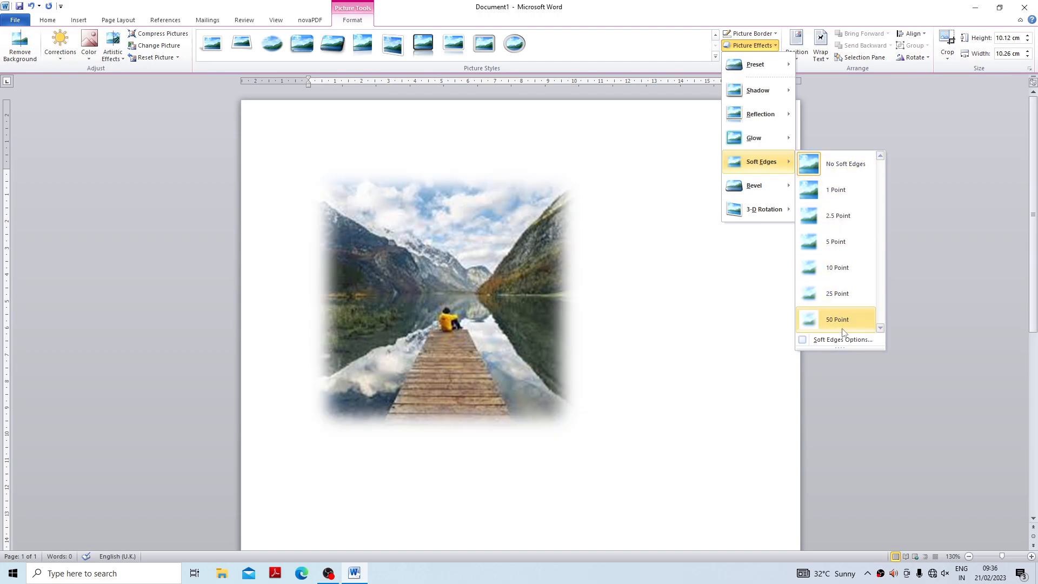
{"action": "mouse_move", "coordinate": [784, 187]}
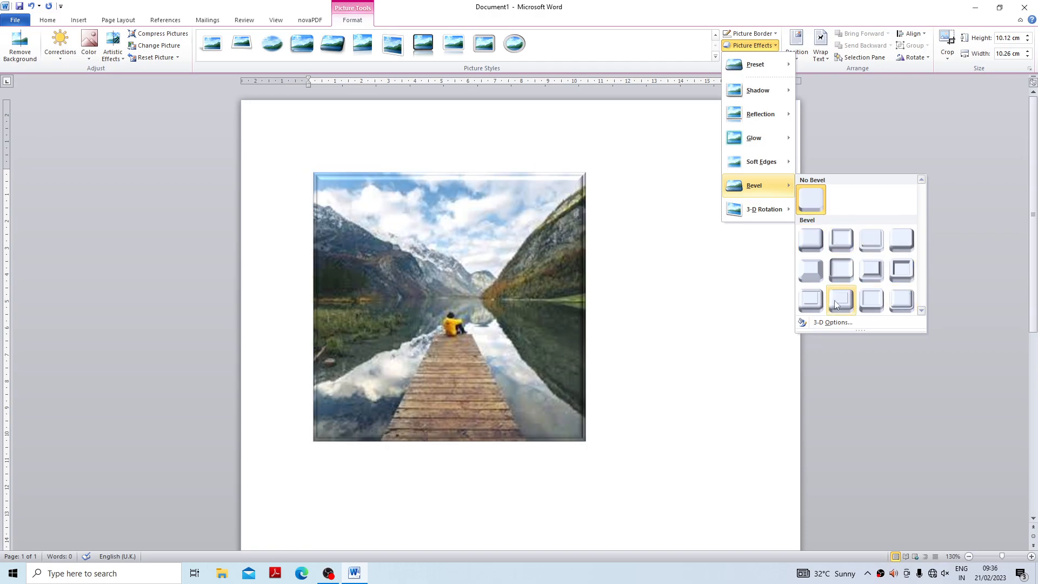
{"action": "mouse_move", "coordinate": [758, 216]}
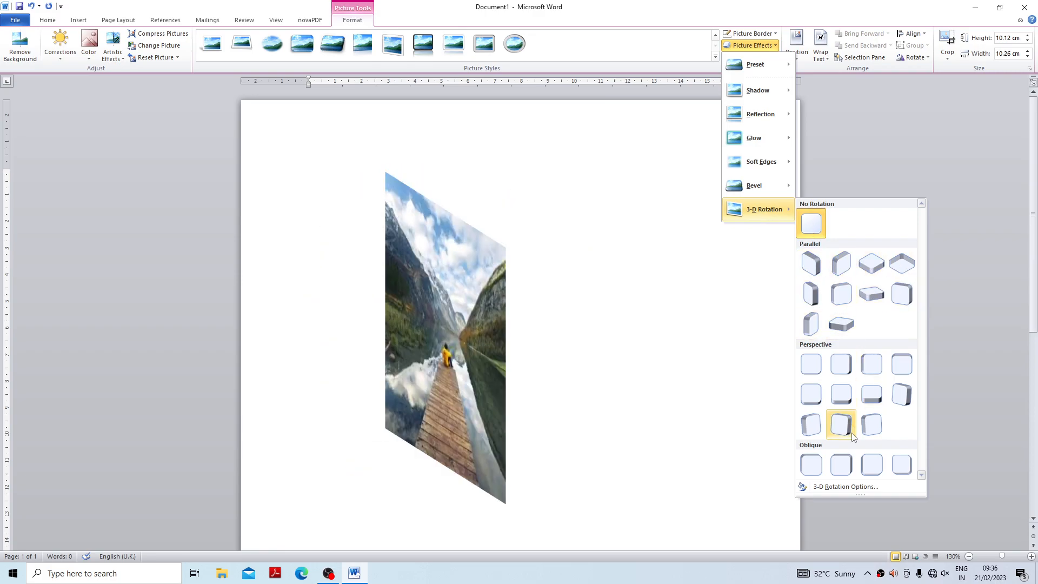
Step: Try a custom 3-D rotation of X 60° and Y 40° on the lake picture
{"action": "left_click", "coordinate": [838, 488]}
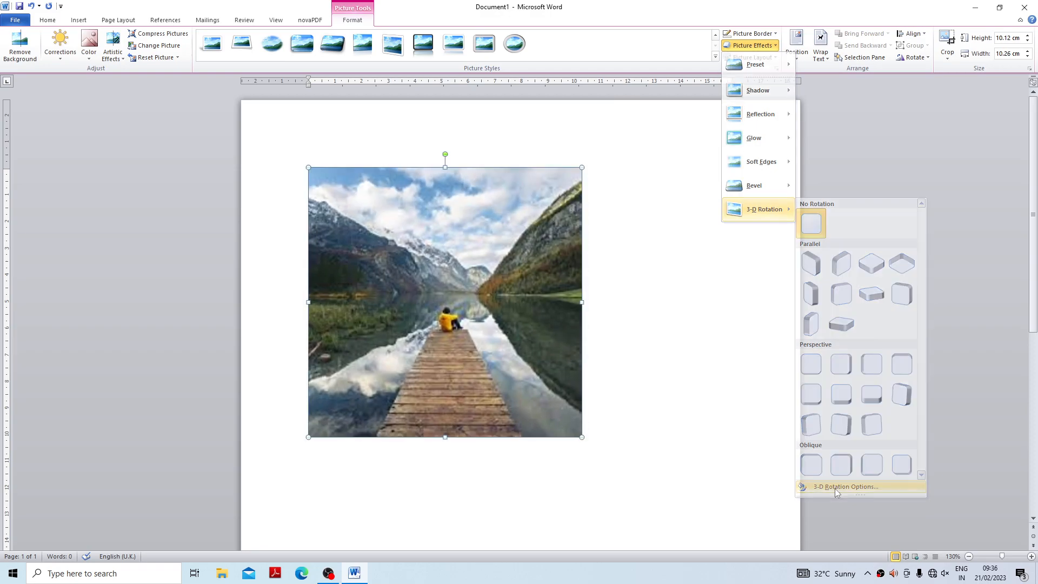
{"action": "left_click_drag", "start_coordinate": [502, 161], "coordinate": [772, 152]}
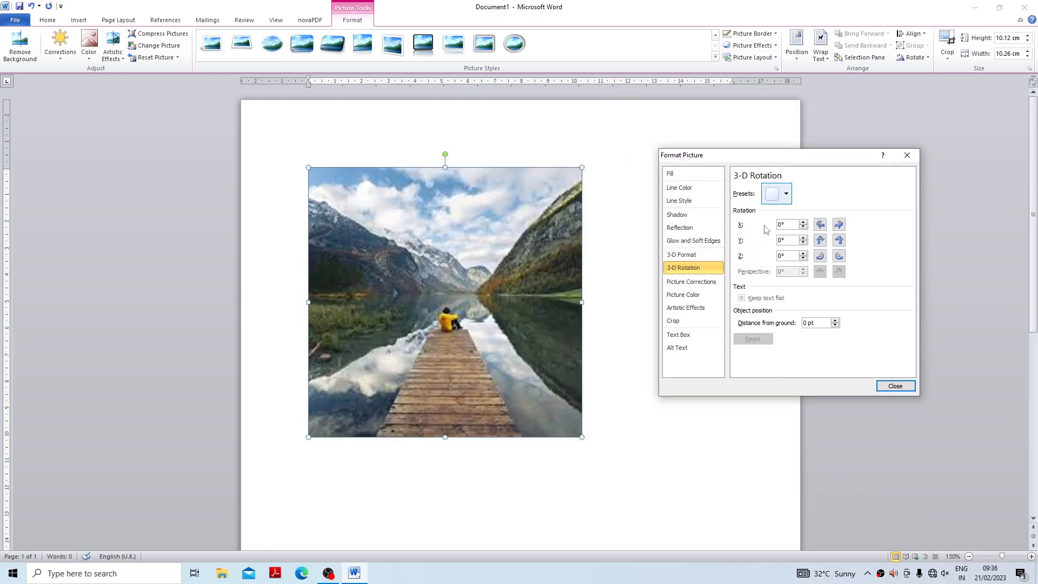
{"action": "left_click", "coordinate": [803, 221]}
{"action": "left_click", "coordinate": [803, 221]}
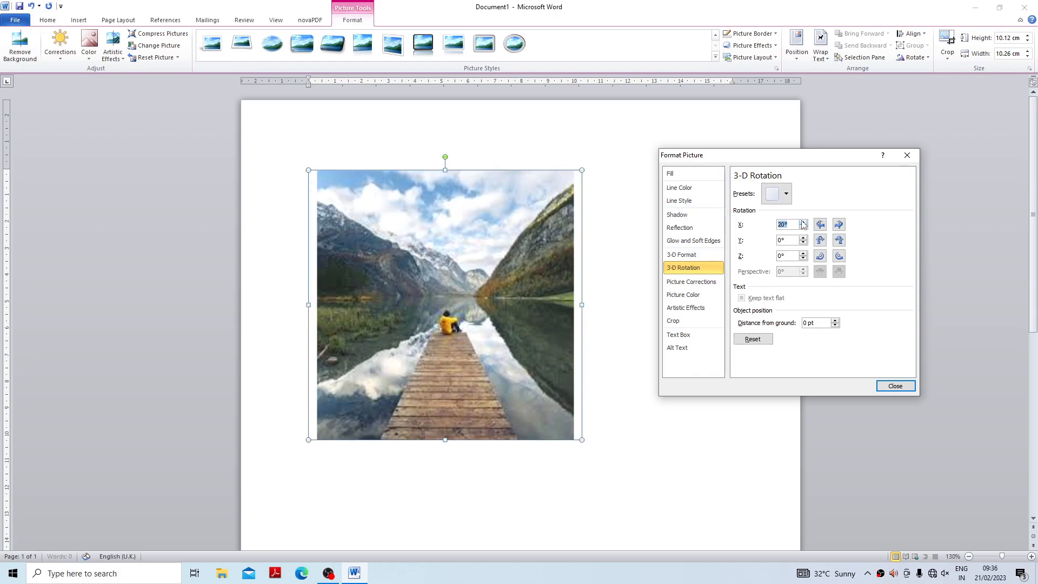
{"action": "left_click", "coordinate": [802, 222]}
{"action": "left_click", "coordinate": [803, 222]}
{"action": "left_click", "coordinate": [803, 221]}
{"action": "left_click", "coordinate": [803, 221]}
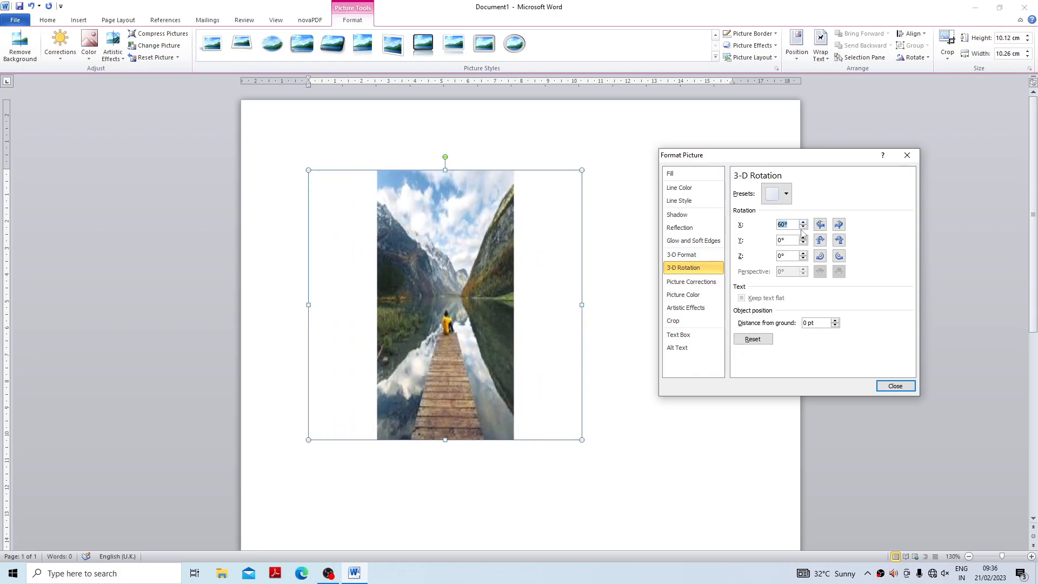
{"action": "left_click", "coordinate": [803, 239]}
{"action": "left_click", "coordinate": [803, 239]}
{"action": "left_click", "coordinate": [803, 239]}
{"action": "left_click", "coordinate": [803, 239]}
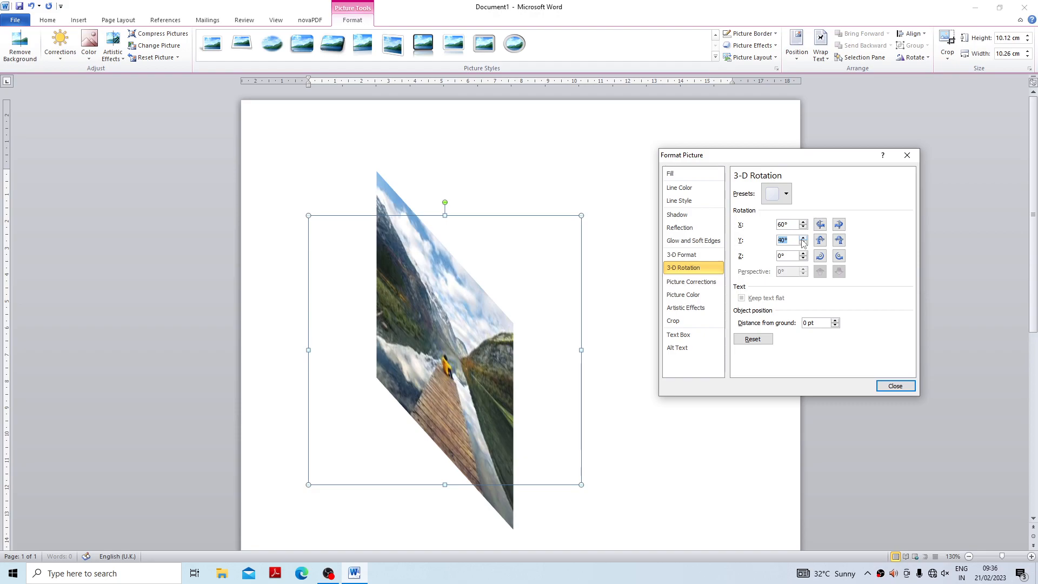
Step: Try the parallel 3-D rotation preset with X 45° and Y 35°, then reset the picture's rotation
{"action": "left_click", "coordinate": [781, 193]}
{"action": "left_click", "coordinate": [778, 281]}
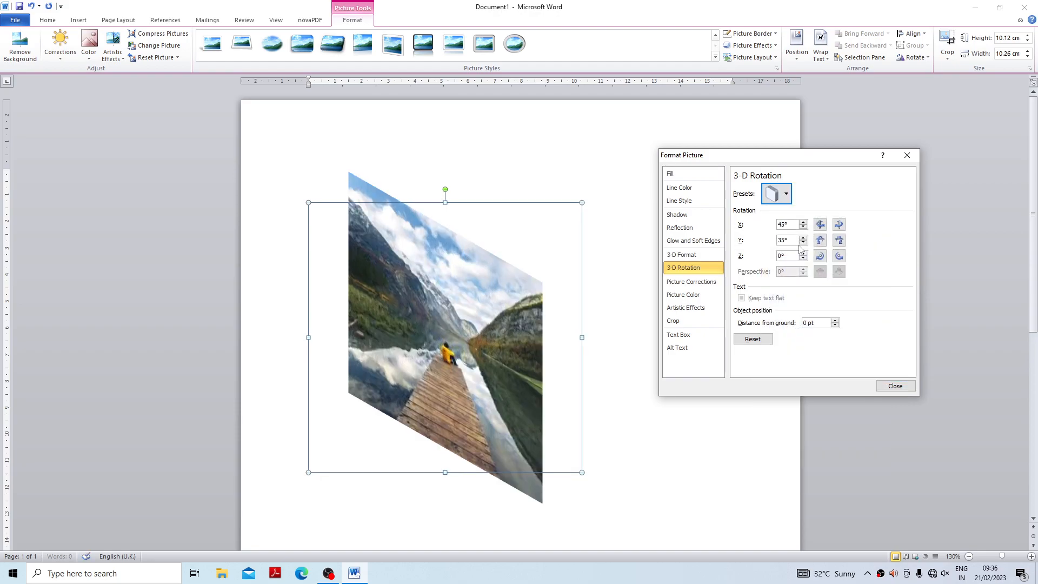
{"action": "left_click", "coordinate": [749, 340]}
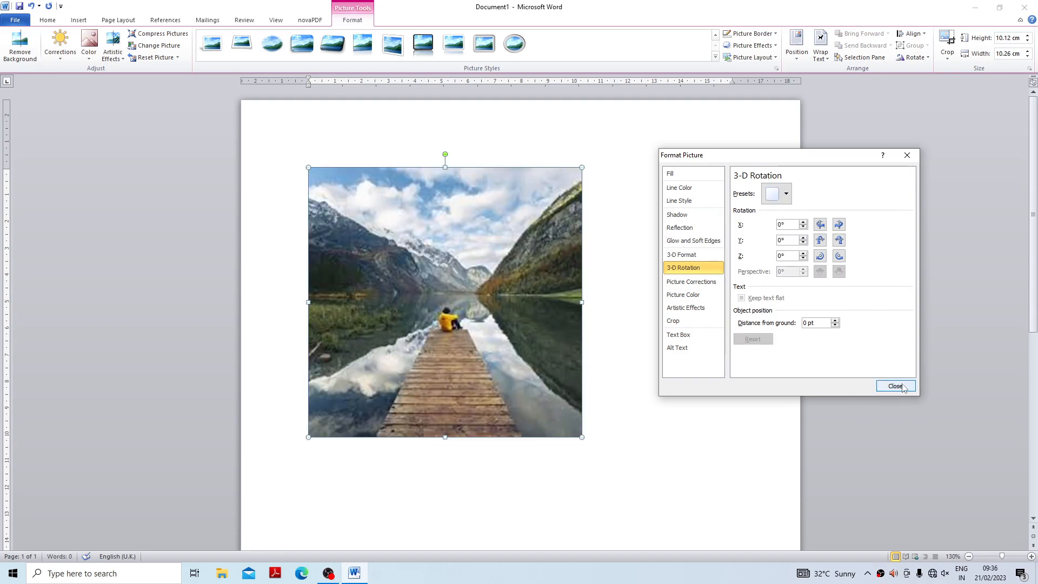
{"action": "left_click", "coordinate": [896, 386]}
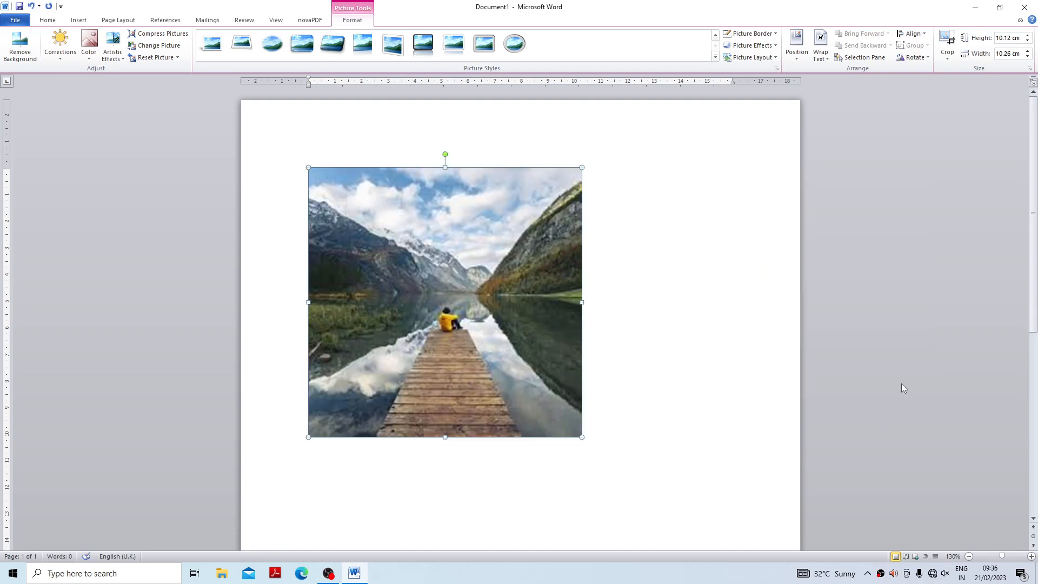
Step: Delete the lake picture and fill the empty document with sample text using =rand(5,5)
{"action": "left_click", "coordinate": [800, 54]}
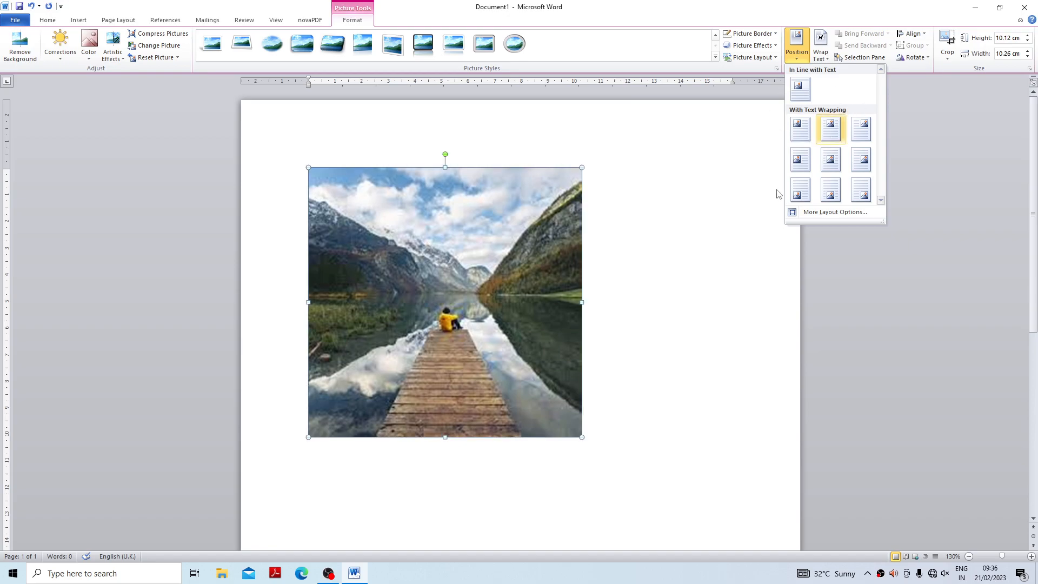
{"action": "left_click", "coordinate": [588, 246]}
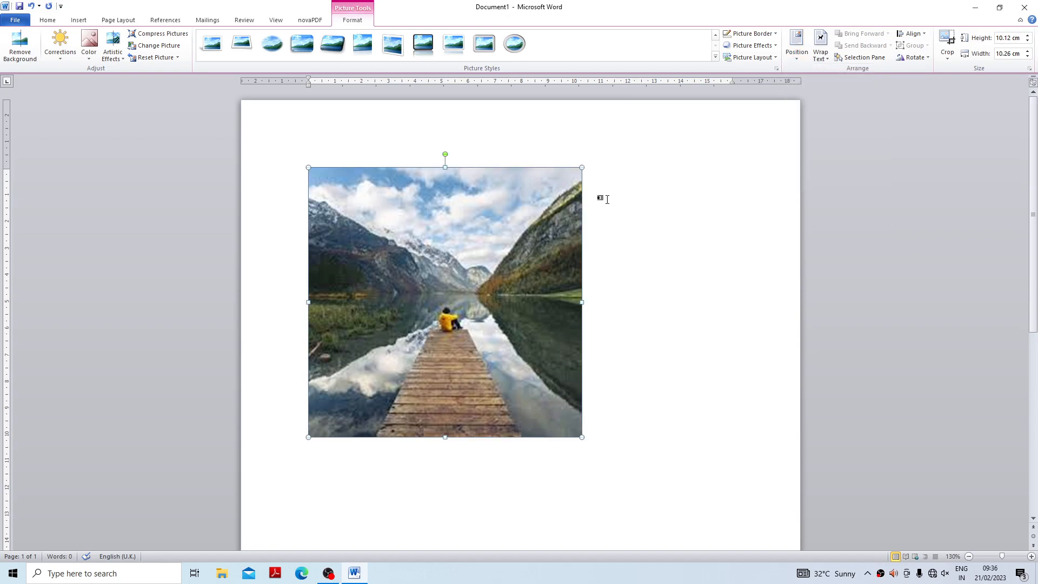
{"action": "key", "text": "Delete"}
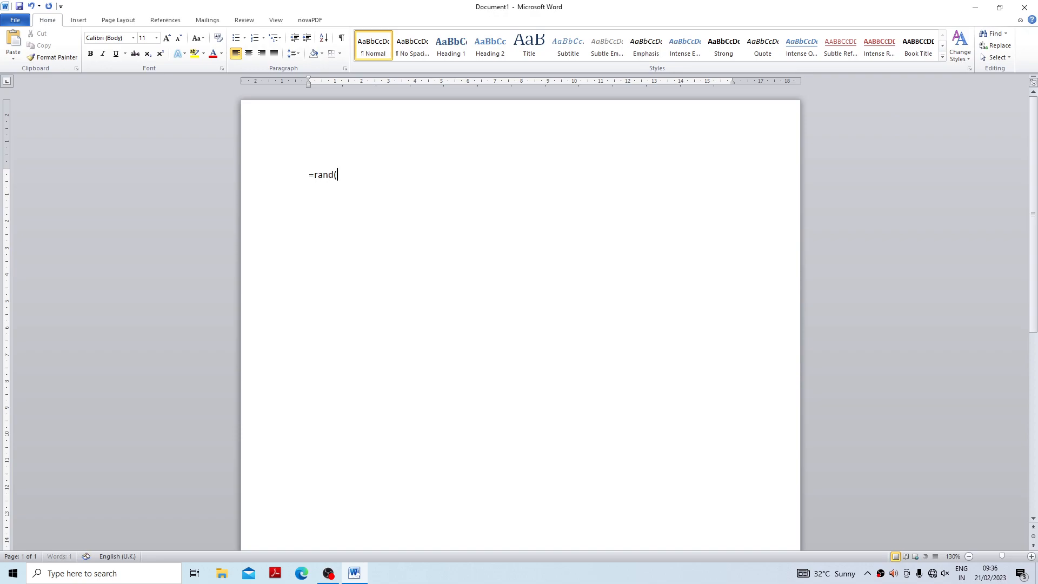
{"action": "type", "text": "=rand(5,5)"}
{"action": "key", "text": "Return"}
Step: Justify all of the sample text in the document
{"action": "key", "text": "ctrl+a"}
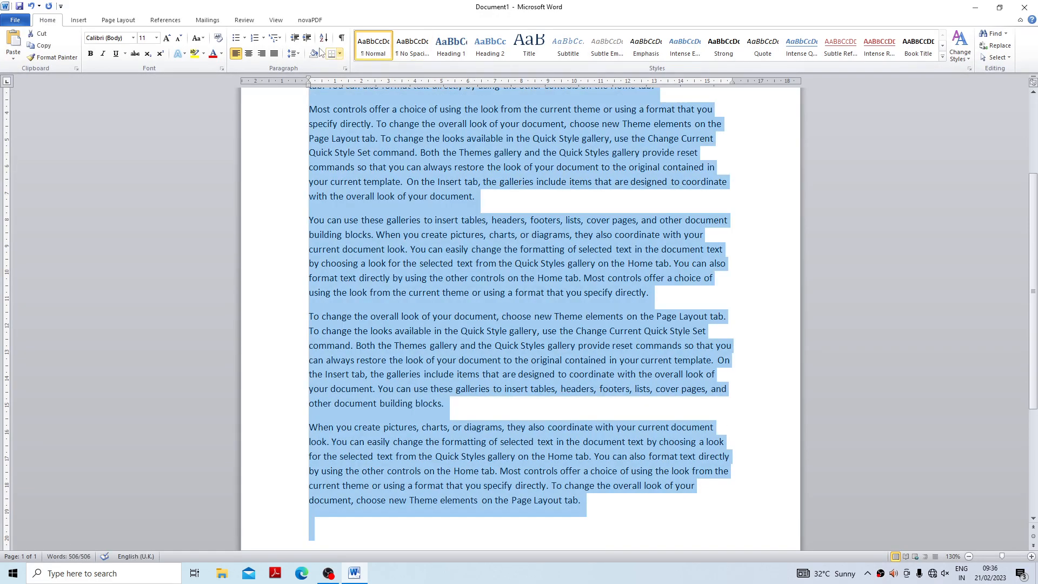
{"action": "left_click", "coordinate": [274, 53]}
{"action": "scroll", "coordinate": [450, 198], "scroll_direction": "up", "scroll_amount": 3}
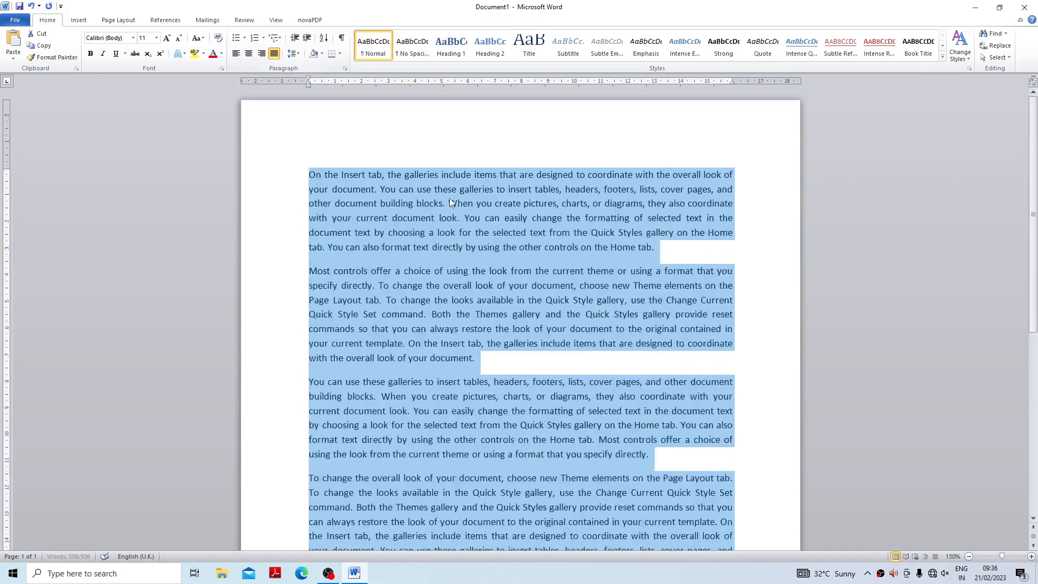
Step: Insert the picture download (4) from the Pictures folder at the start of the text, positioned In Line with Text
{"action": "left_click", "coordinate": [382, 204]}
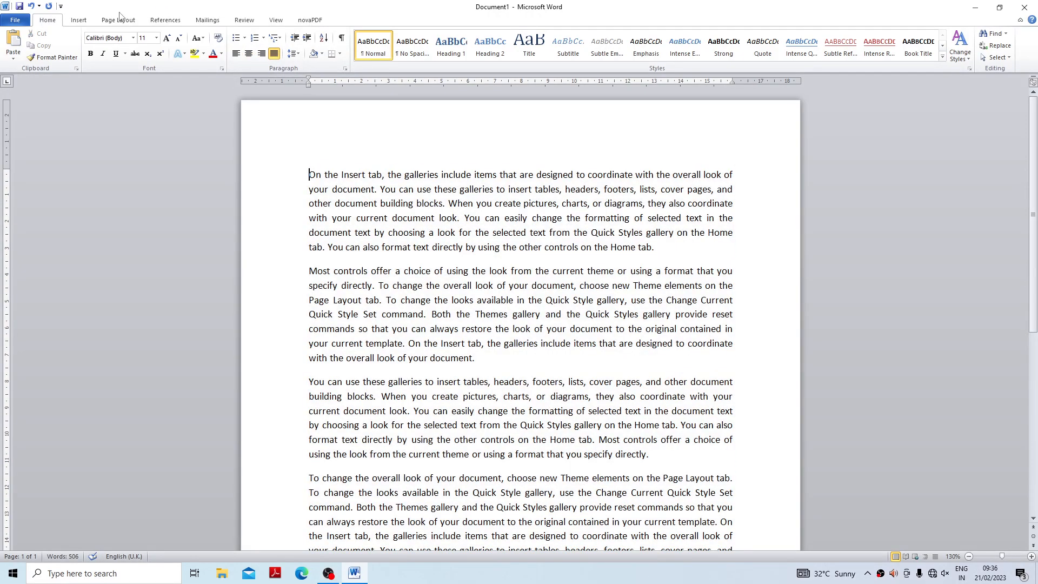
{"action": "left_click", "coordinate": [78, 20]}
{"action": "left_click", "coordinate": [113, 53]}
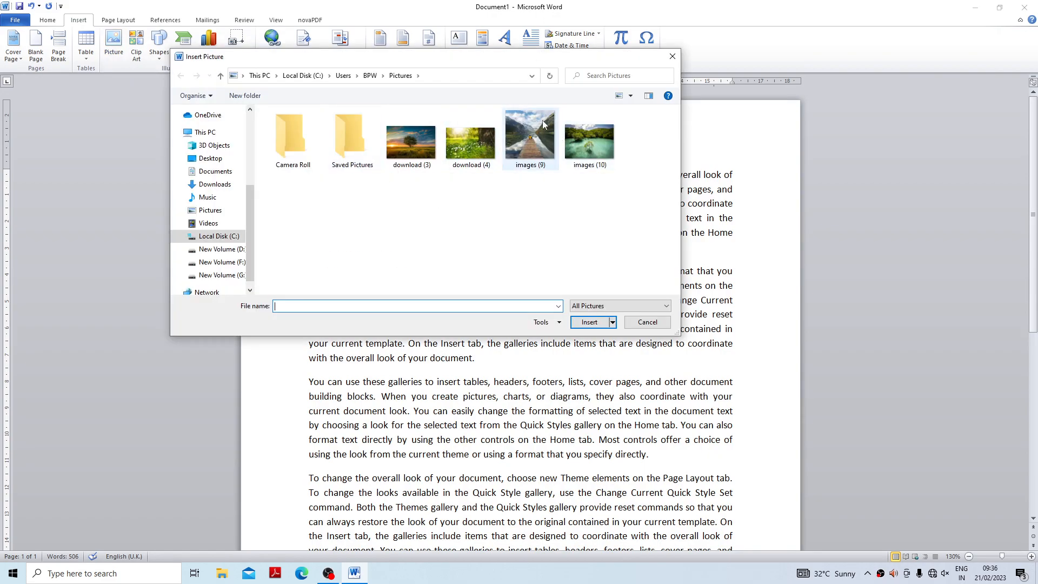
{"action": "left_click", "coordinate": [456, 150]}
{"action": "left_click", "coordinate": [576, 326]}
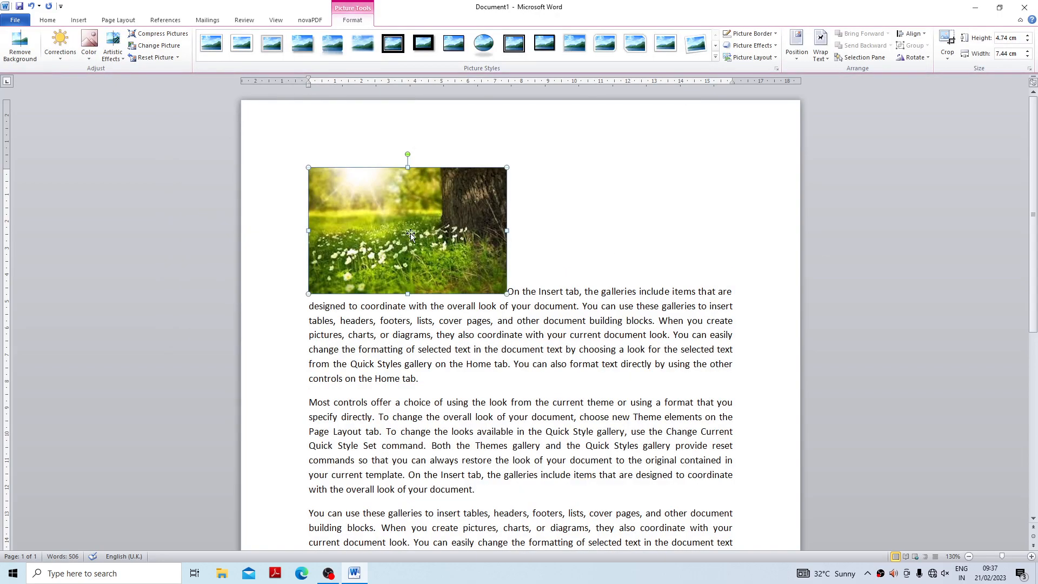
{"action": "left_click", "coordinate": [797, 45]}
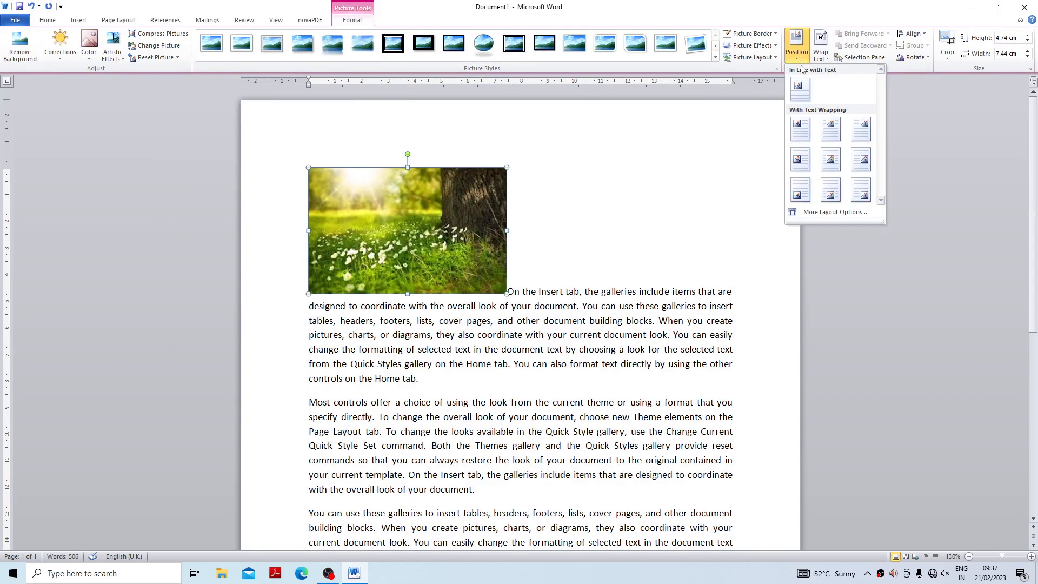
{"action": "left_click", "coordinate": [800, 92]}
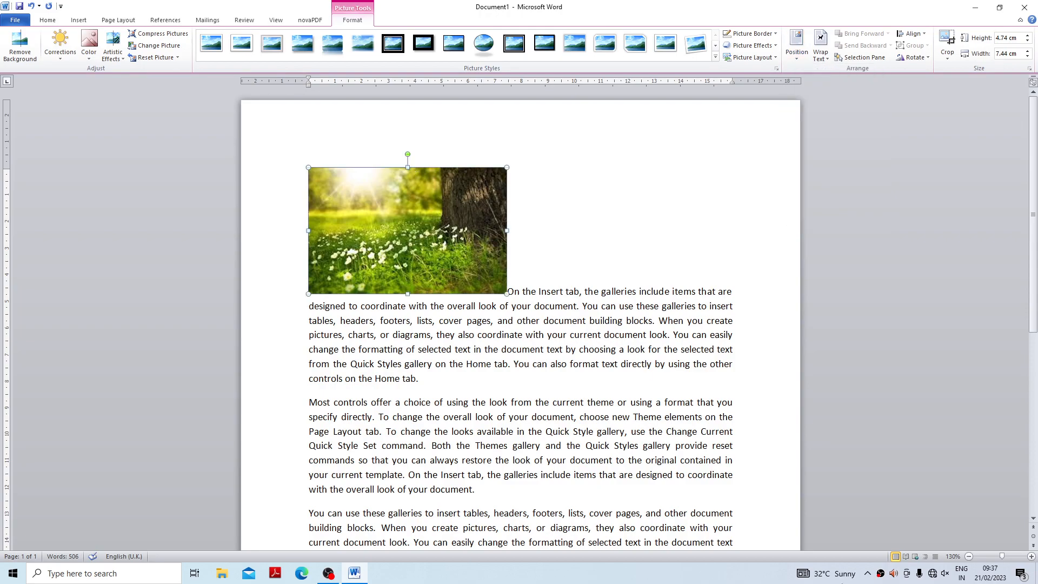
Step: Preview the position choices for the inserted meadow picture and set its position to In Line with Text
{"action": "left_click", "coordinate": [969, 556]}
{"action": "left_click", "coordinate": [969, 557]}
{"action": "left_click", "coordinate": [969, 557]}
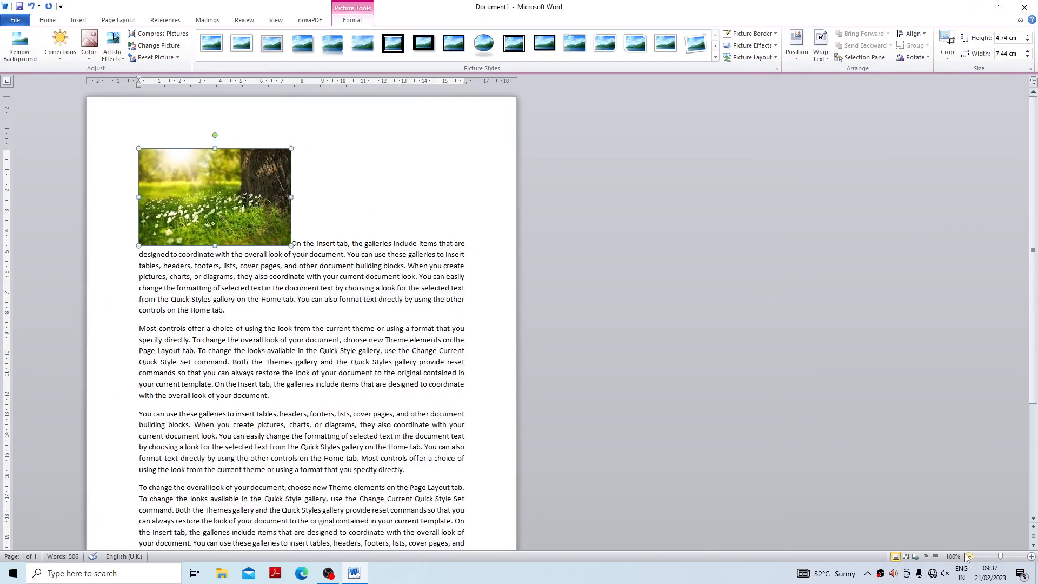
{"action": "left_click", "coordinate": [967, 547]}
{"action": "left_click", "coordinate": [970, 556]}
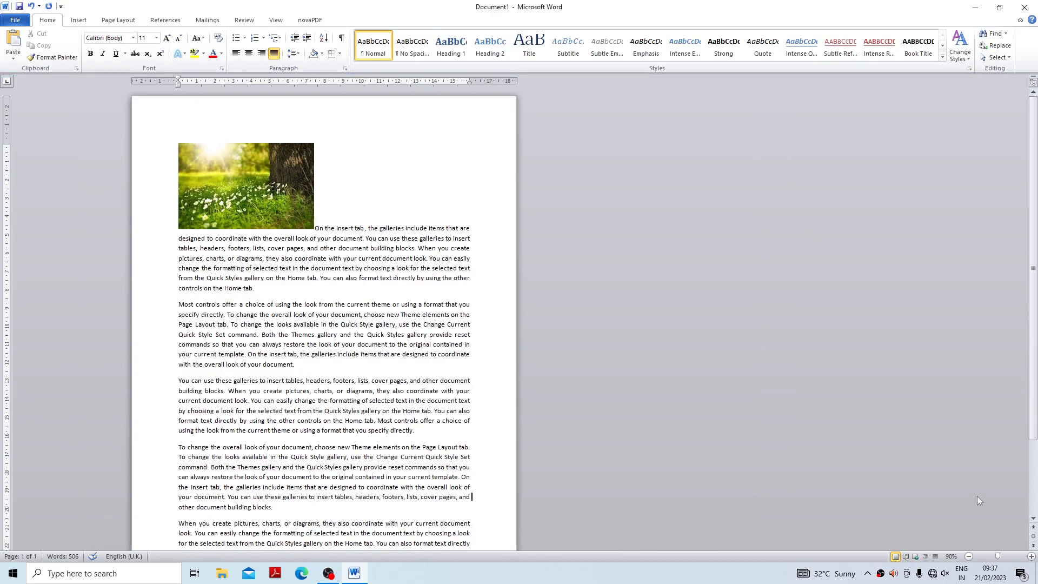
{"action": "left_click", "coordinate": [267, 173]}
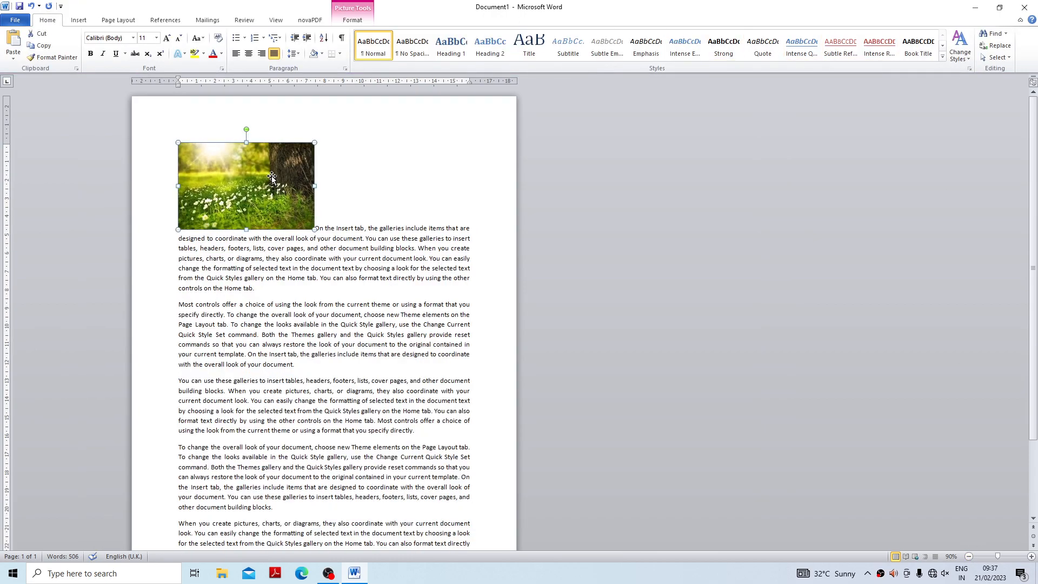
{"action": "left_click", "coordinate": [346, 20]}
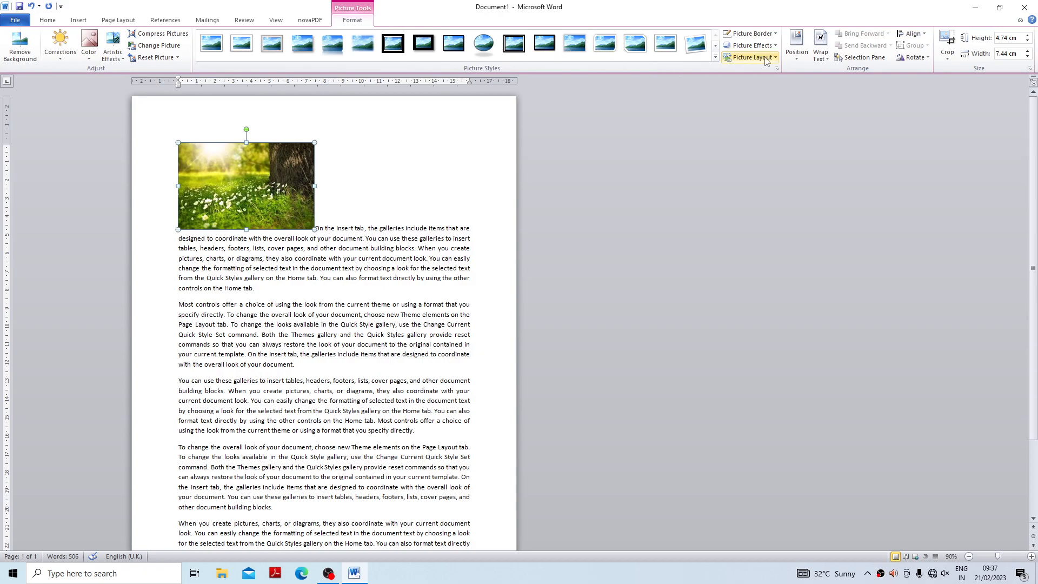
{"action": "left_click", "coordinate": [797, 43]}
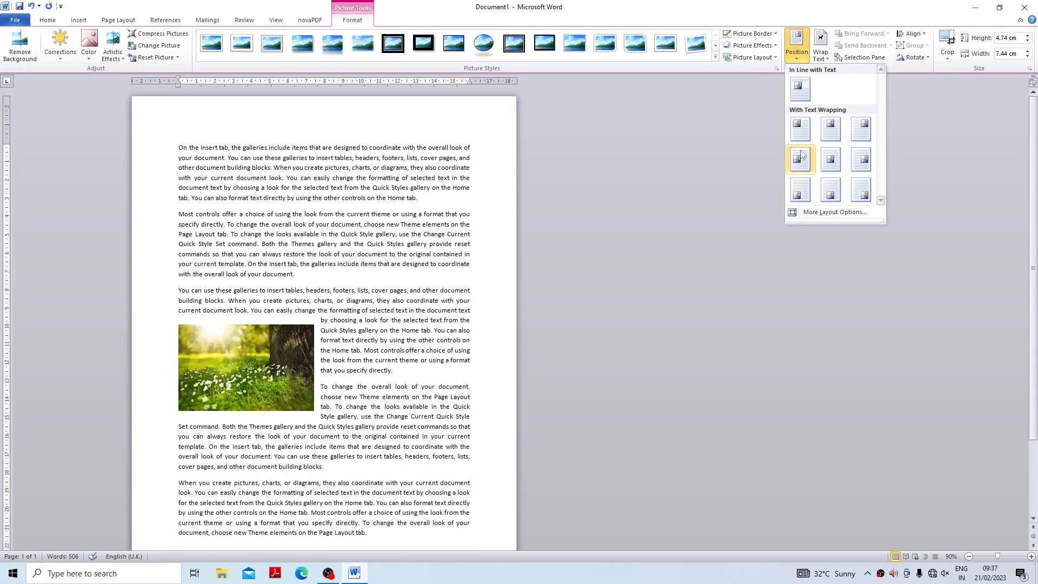
{"action": "left_click", "coordinate": [800, 89]}
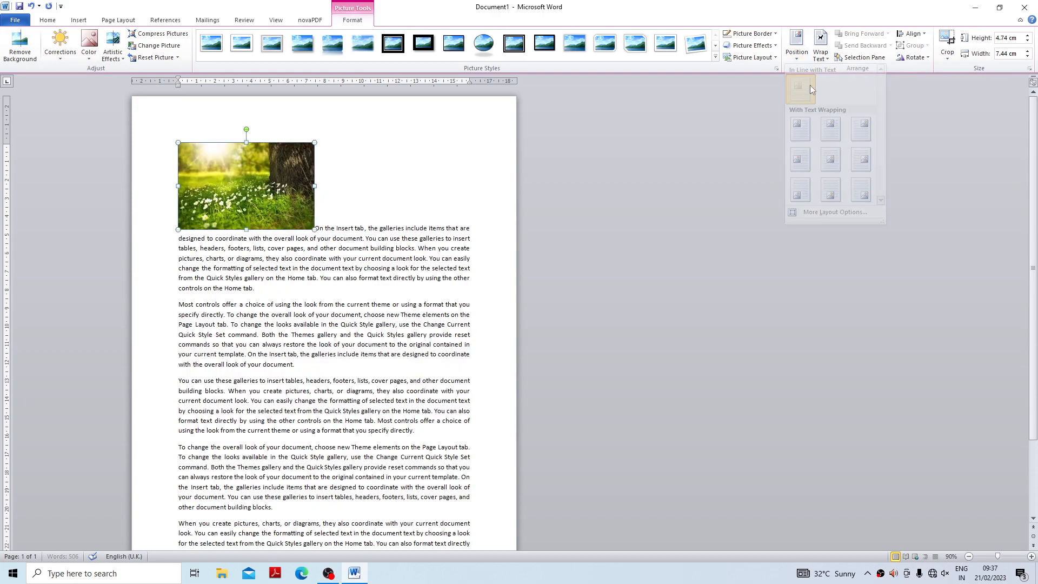
Step: Apply In Line with Text wrapping to the meadow picture and move it a few words into the first line
{"action": "left_click", "coordinate": [824, 50]}
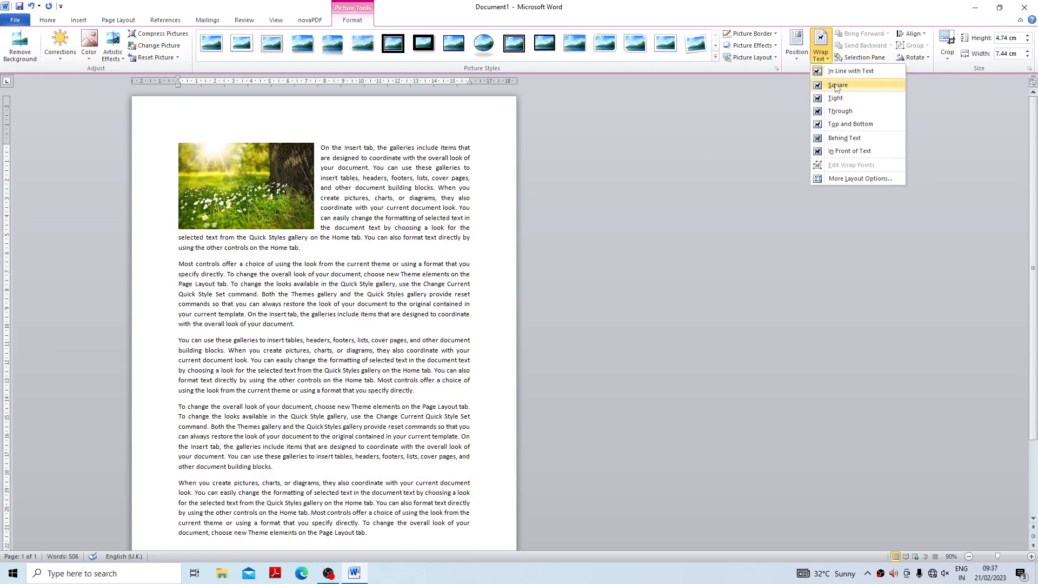
{"action": "left_click", "coordinate": [851, 71]}
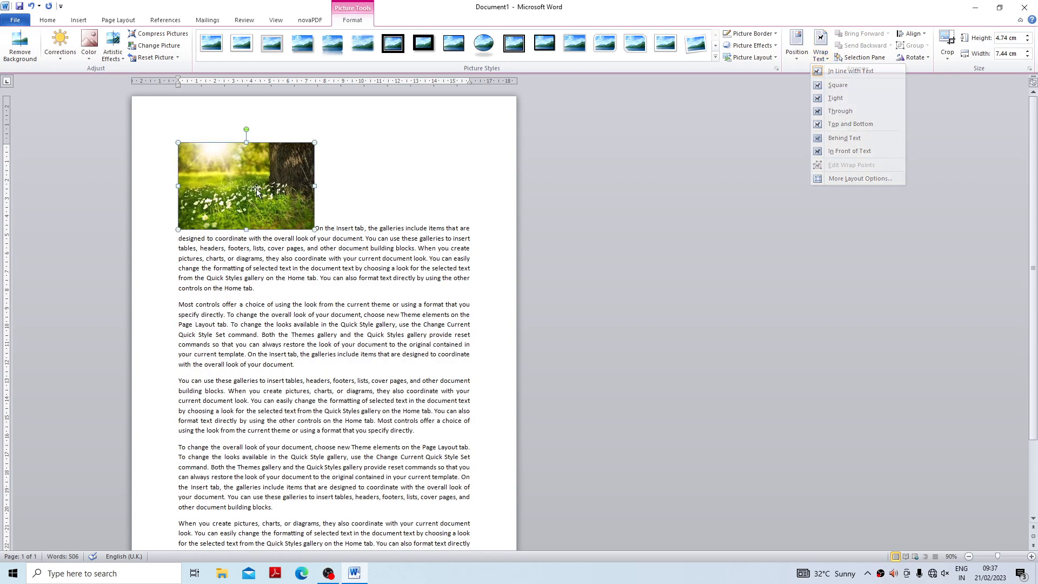
{"action": "left_click_drag", "start_coordinate": [256, 191], "coordinate": [290, 203]}
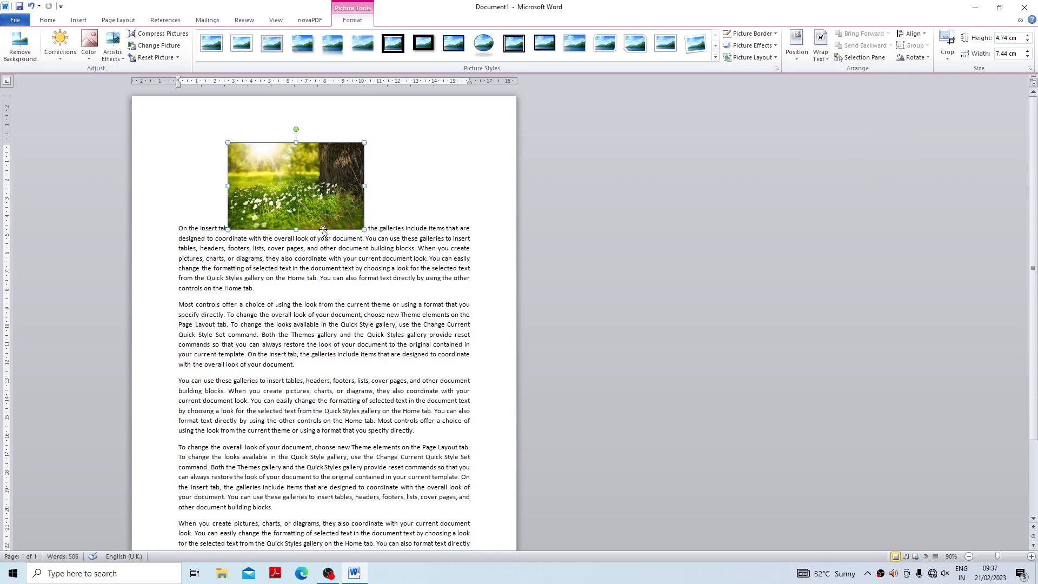
Step: Apply Square wrapping to the picture and move it so it straddles the first and second paragraphs
{"action": "left_click", "coordinate": [822, 56]}
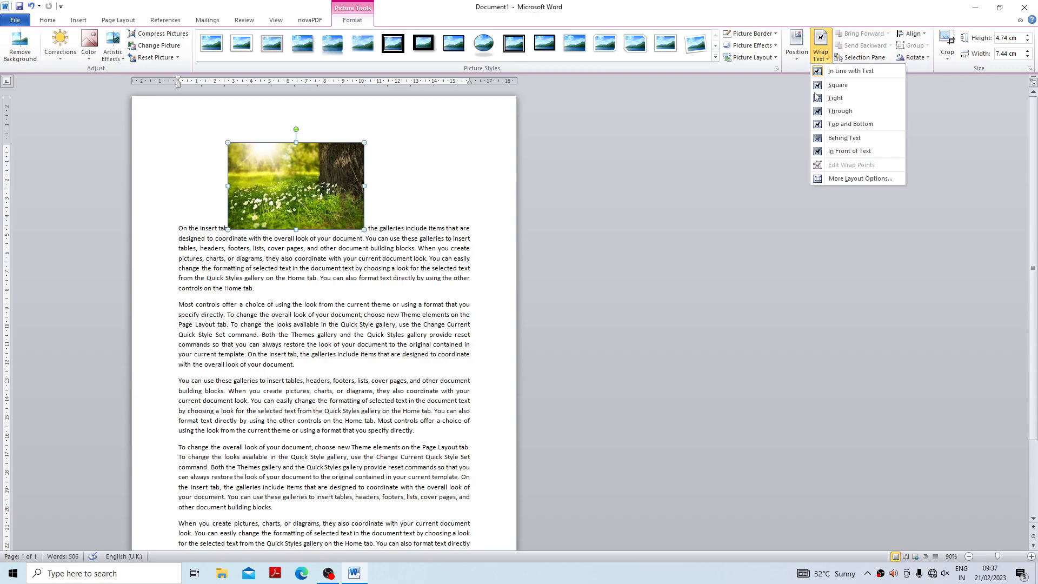
{"action": "left_click", "coordinate": [835, 85]}
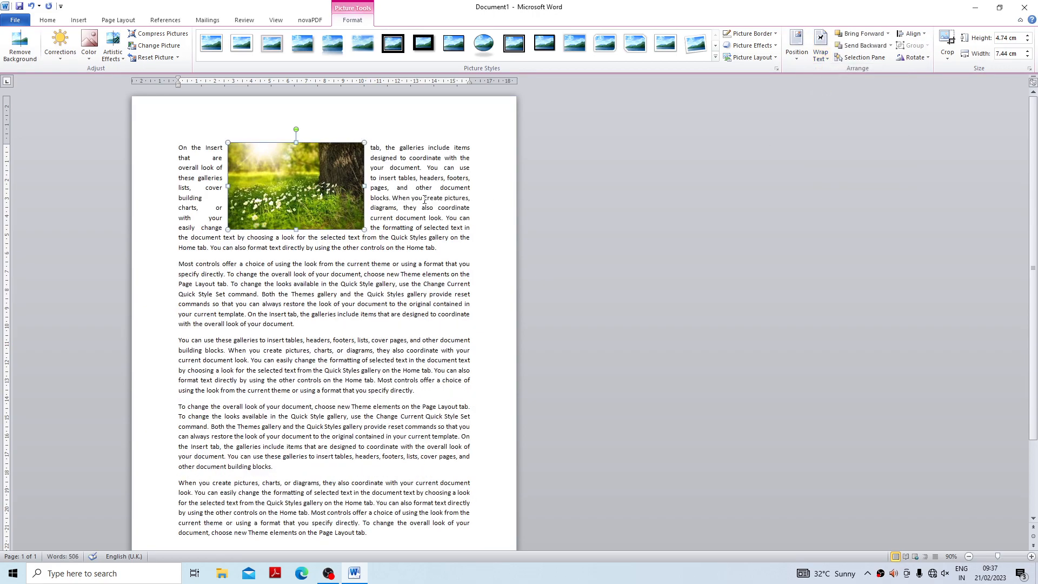
{"action": "left_click_drag", "start_coordinate": [276, 201], "coordinate": [287, 293]}
{"action": "left_click_drag", "start_coordinate": [318, 329], "coordinate": [343, 272]}
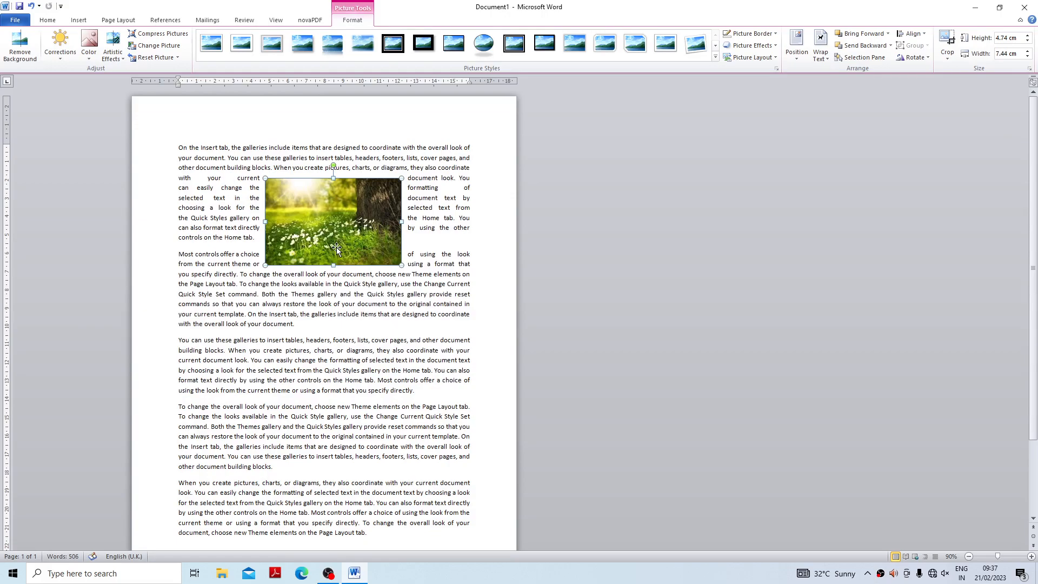
Step: Apply Tight wrapping to the picture and move it to the right end of the second paragraph
{"action": "left_click", "coordinate": [822, 60]}
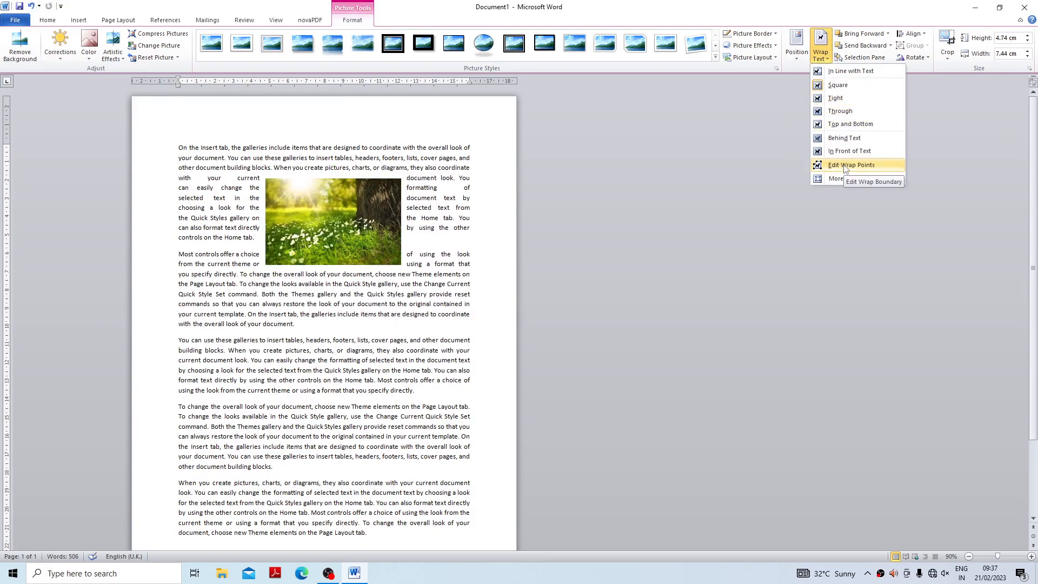
{"action": "left_click", "coordinate": [835, 99]}
{"action": "left_click_drag", "start_coordinate": [337, 234], "coordinate": [401, 264]}
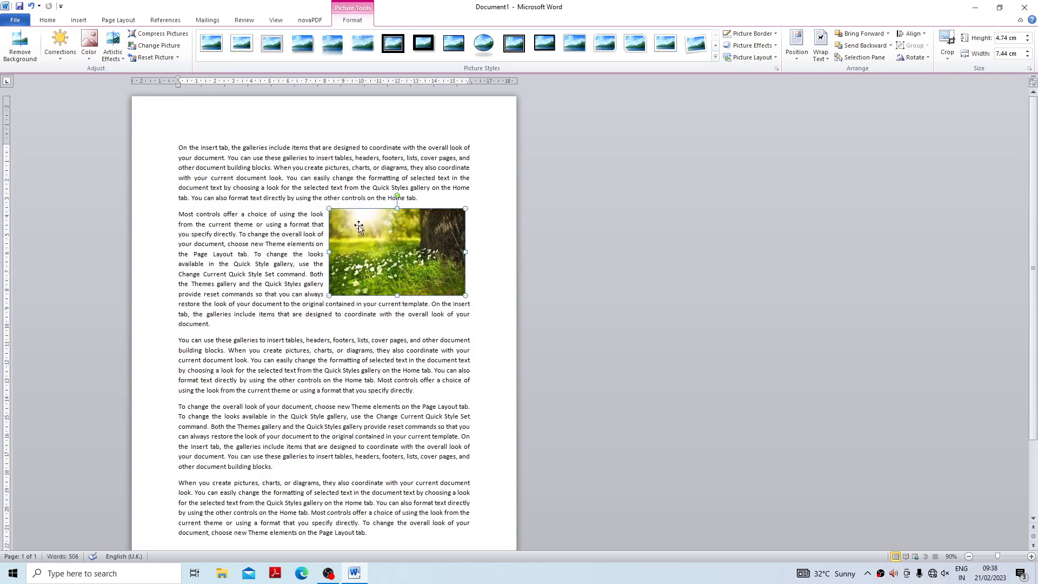
Step: Apply Top and Bottom wrapping to the picture and move it to the horizontal middle below the second paragraph's first line
{"action": "left_click", "coordinate": [821, 54]}
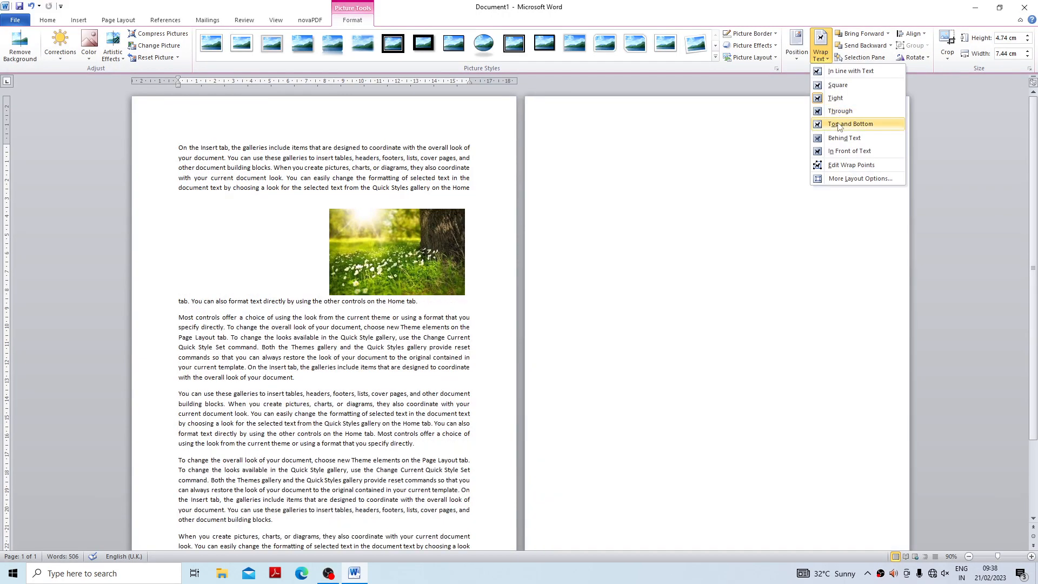
{"action": "left_click", "coordinate": [840, 124]}
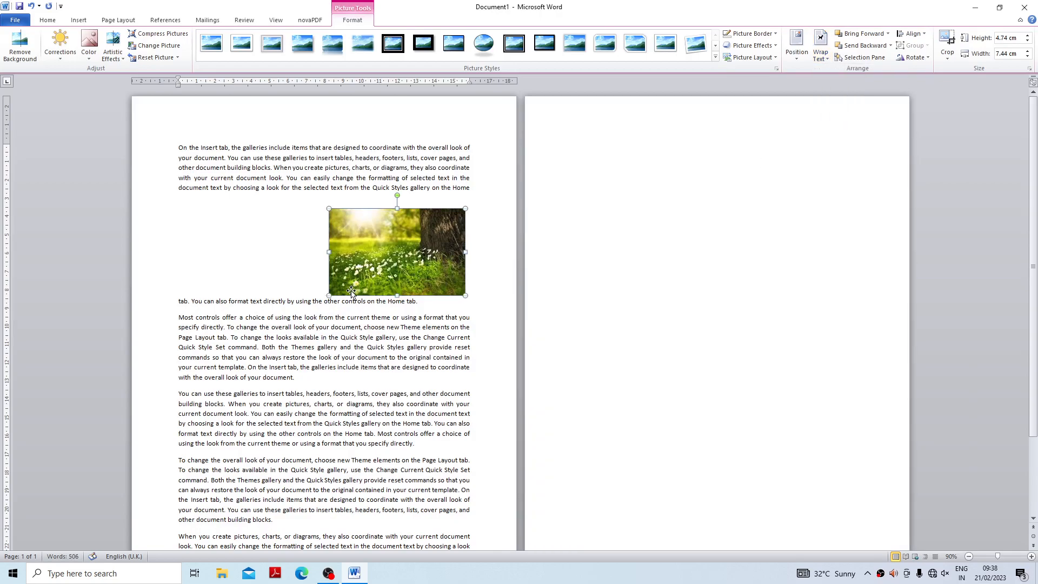
{"action": "left_click_drag", "start_coordinate": [377, 273], "coordinate": [317, 278]}
{"action": "left_click", "coordinate": [316, 274]}
{"action": "left_click", "coordinate": [306, 367]}
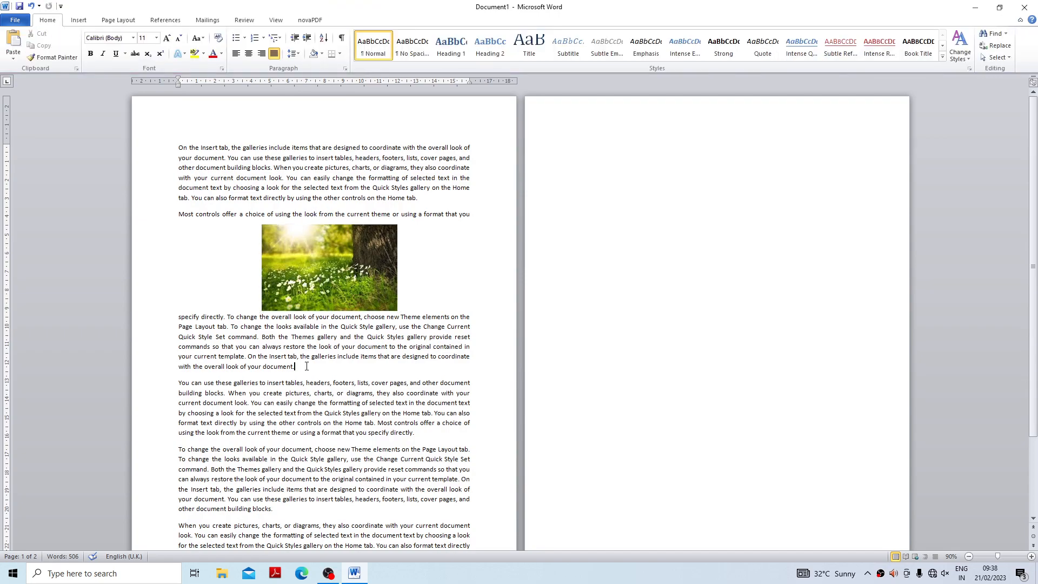
Step: Apply Through wrapping to the picture and move it around the text, leaving it in the middle of the second paragraph
{"action": "left_click", "coordinate": [273, 300]}
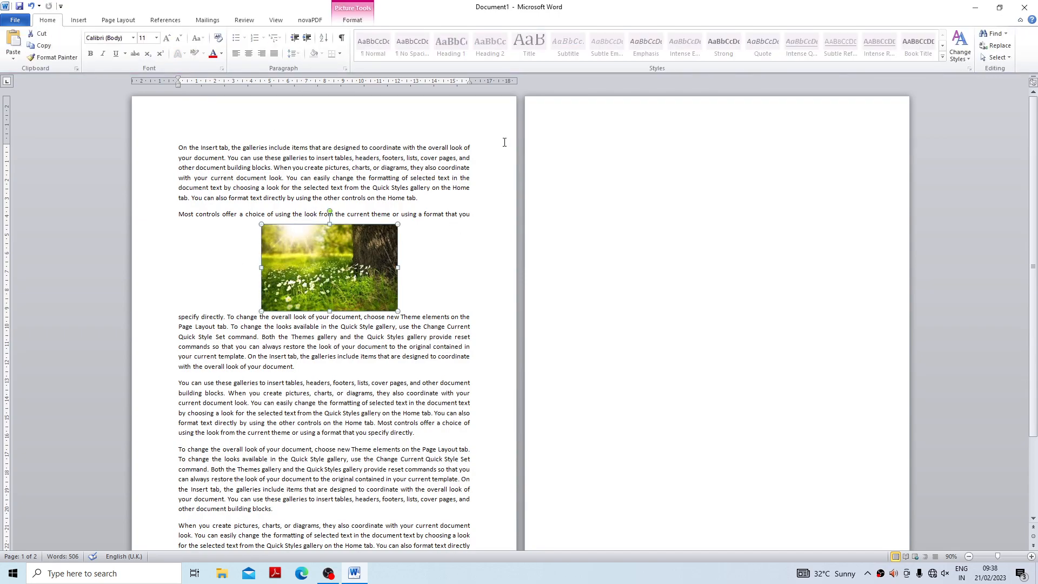
{"action": "left_click", "coordinate": [353, 19]}
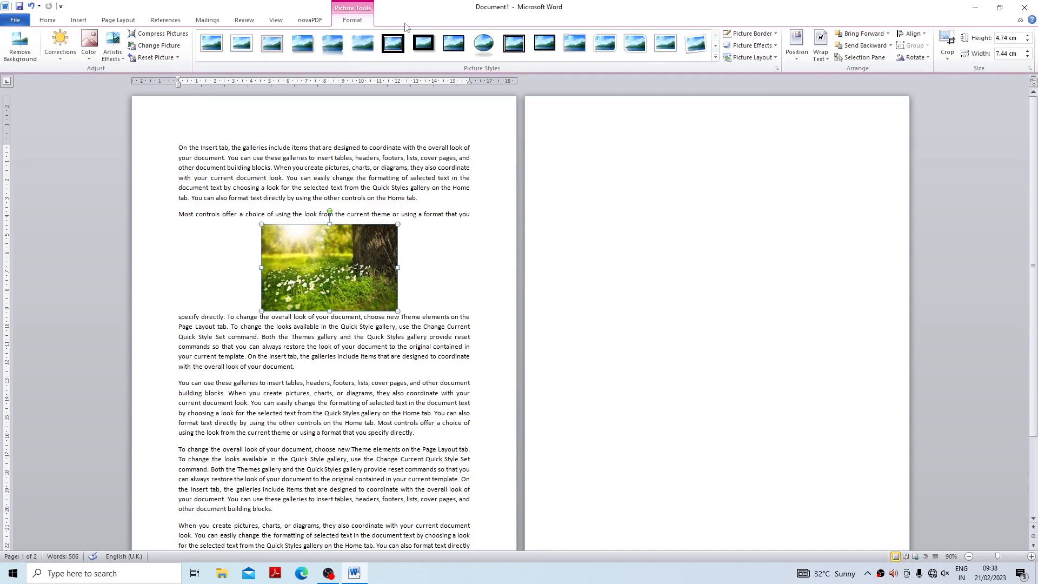
{"action": "left_click", "coordinate": [820, 49]}
{"action": "left_click", "coordinate": [822, 112]}
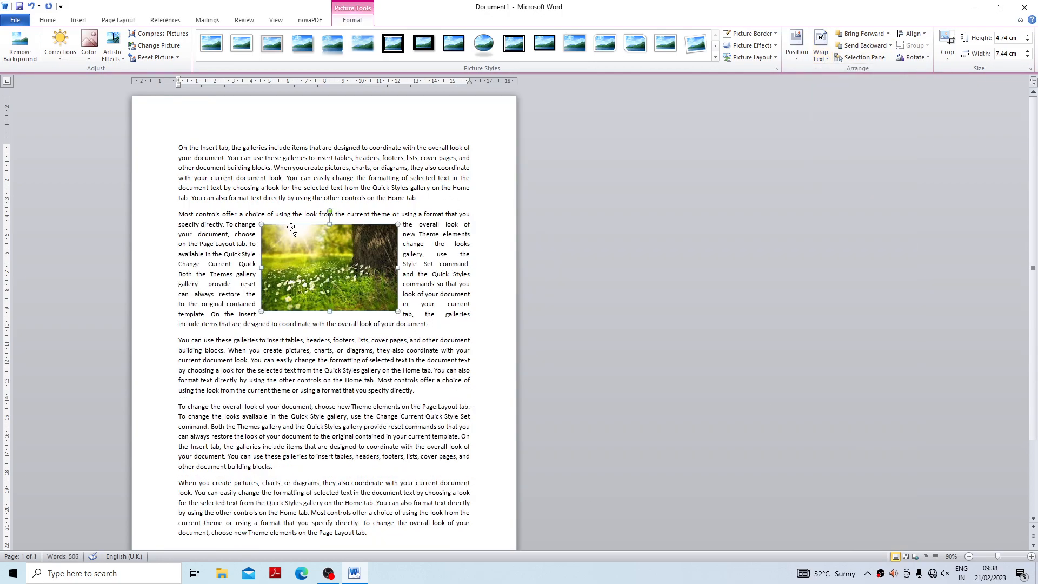
{"action": "left_click_drag", "start_coordinate": [331, 282], "coordinate": [344, 308]}
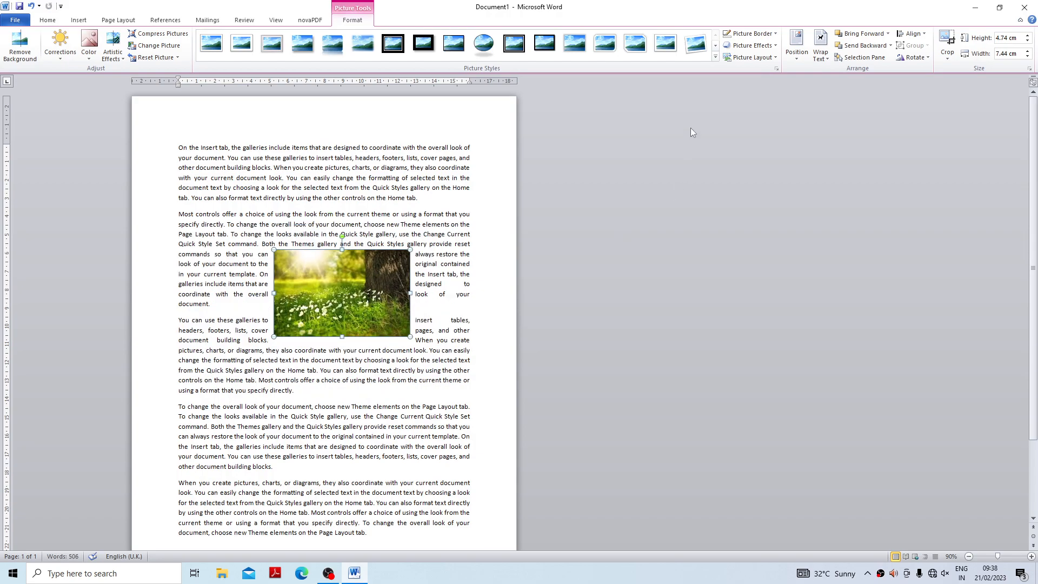
{"action": "left_click", "coordinate": [820, 49]}
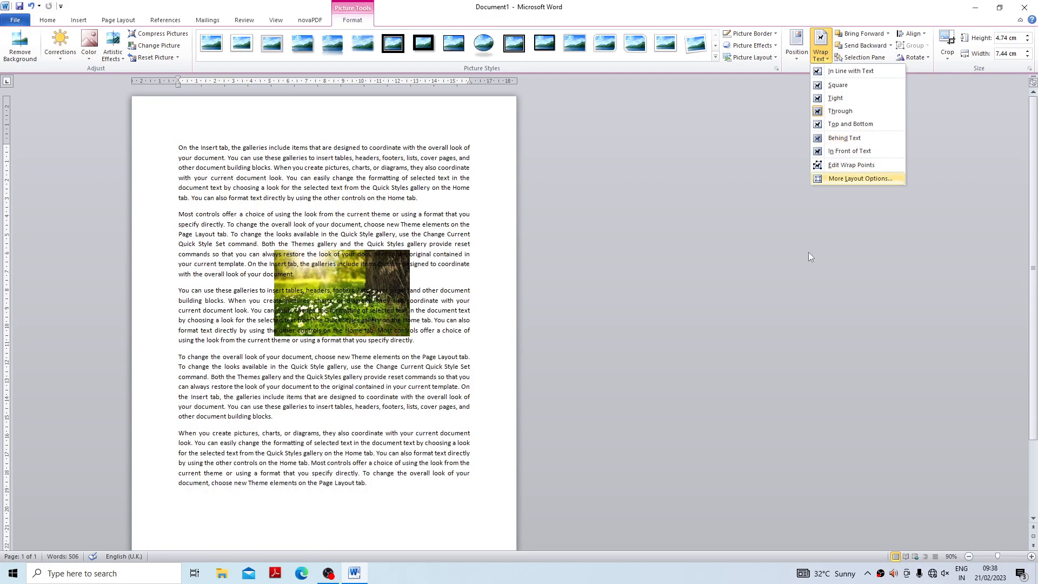
{"action": "left_click", "coordinate": [336, 264]}
{"action": "left_click_drag", "start_coordinate": [325, 268], "coordinate": [303, 230]}
Step: Place the picture Behind Text and try to select it directly through the overlying text
{"action": "left_click", "coordinate": [820, 49]}
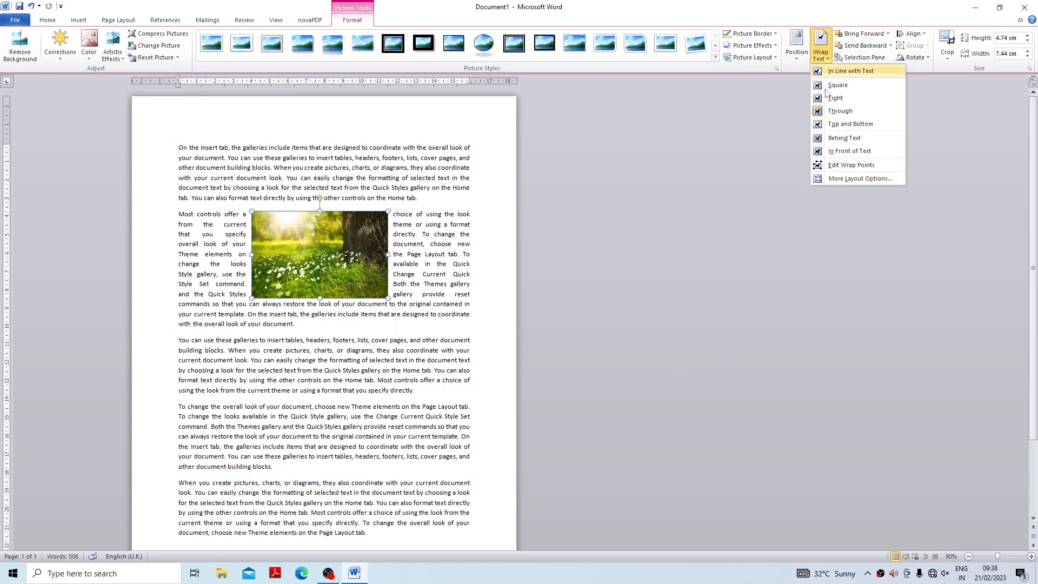
{"action": "left_click", "coordinate": [835, 141]}
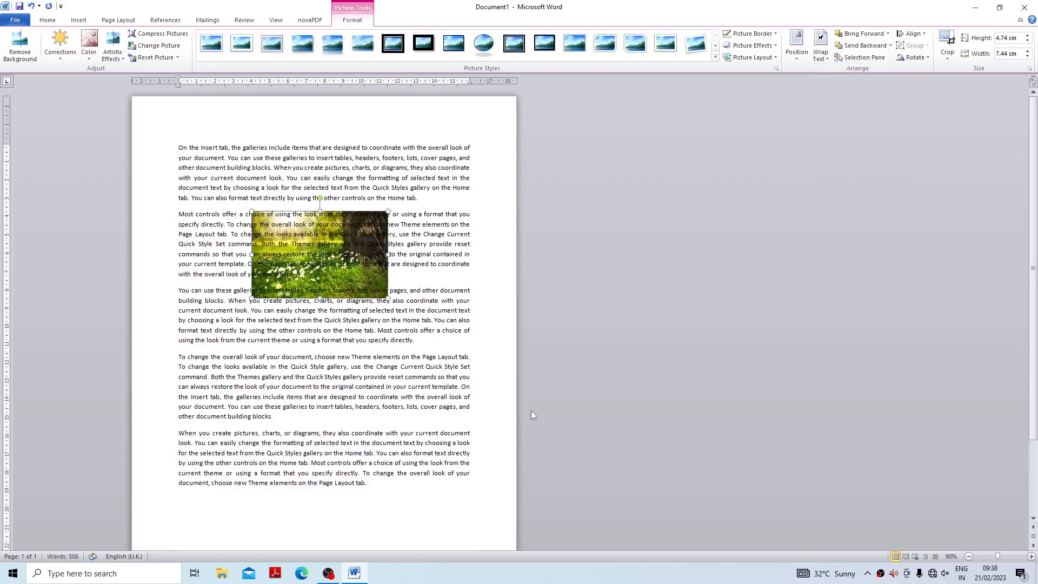
{"action": "left_click", "coordinate": [368, 366]}
{"action": "left_click", "coordinate": [348, 279]}
{"action": "left_click", "coordinate": [335, 258]}
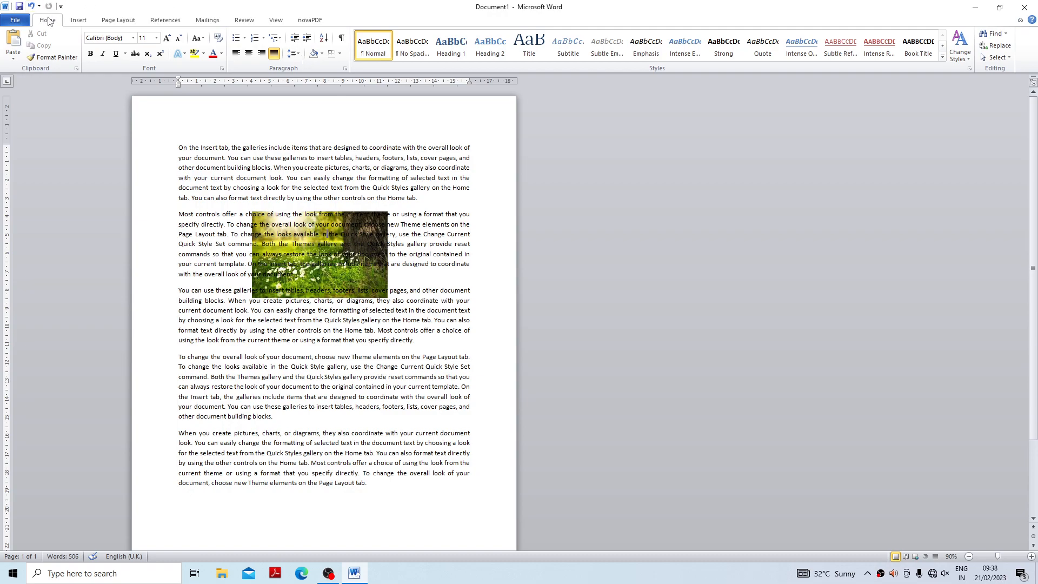
Step: Use Select Objects to select the picture lying behind the text
{"action": "left_click", "coordinate": [987, 58]}
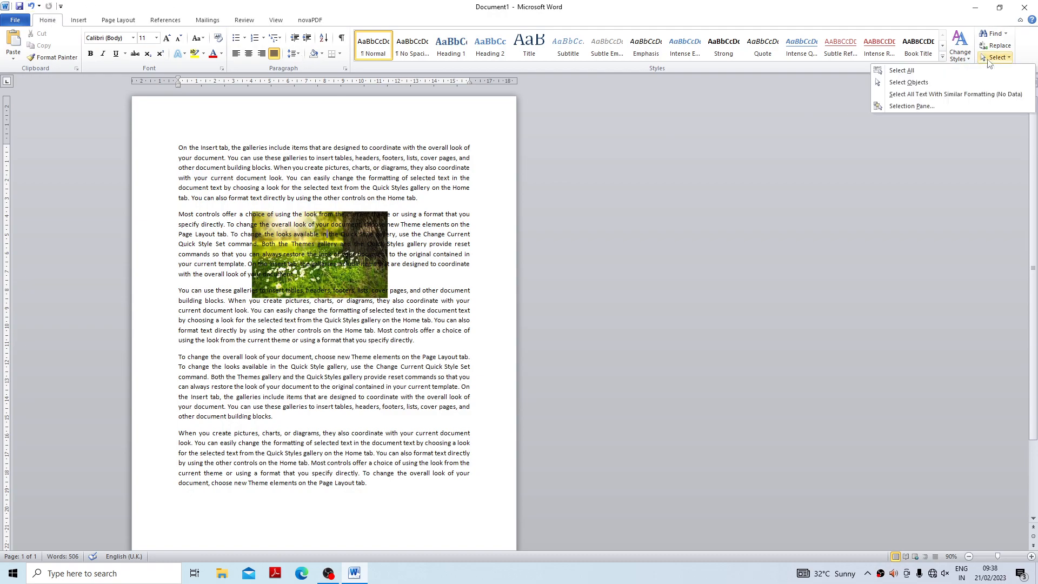
{"action": "left_click", "coordinate": [914, 83]}
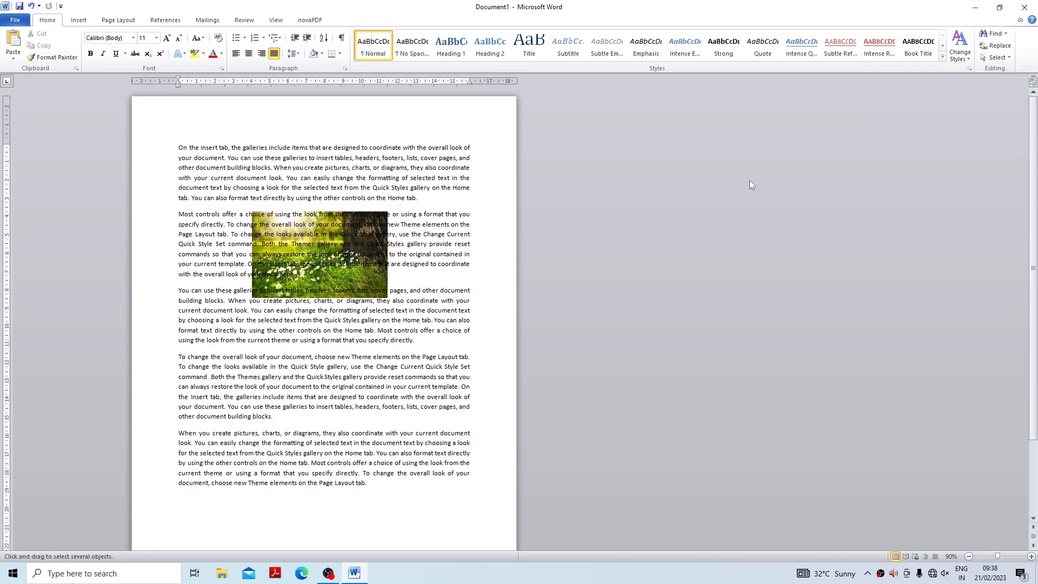
{"action": "left_click", "coordinate": [336, 250]}
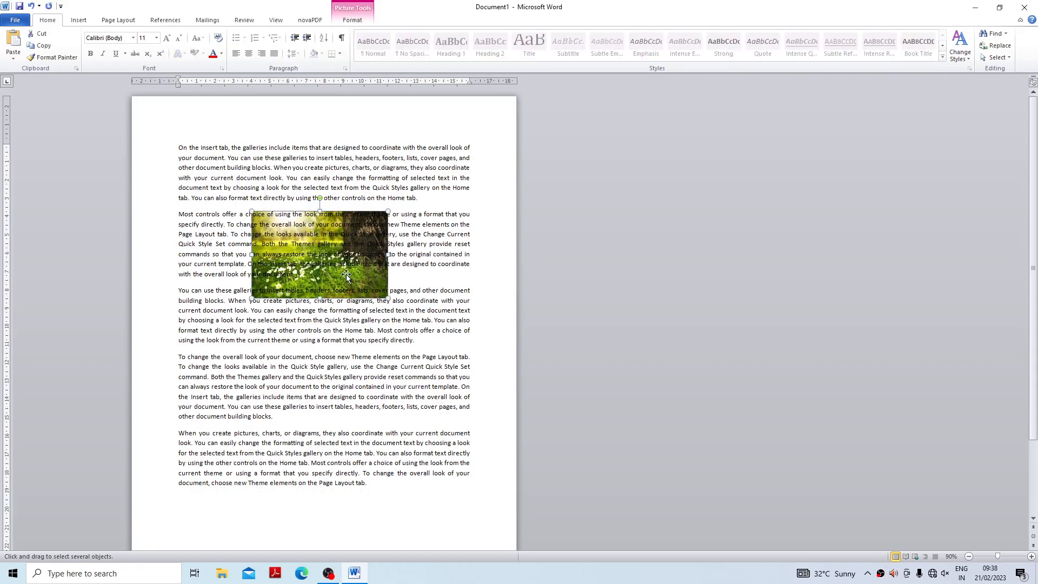
Step: Place the picture In Front of Text and move it over the right end of the second paragraph
{"action": "left_click", "coordinate": [349, 24]}
{"action": "left_click", "coordinate": [823, 55]}
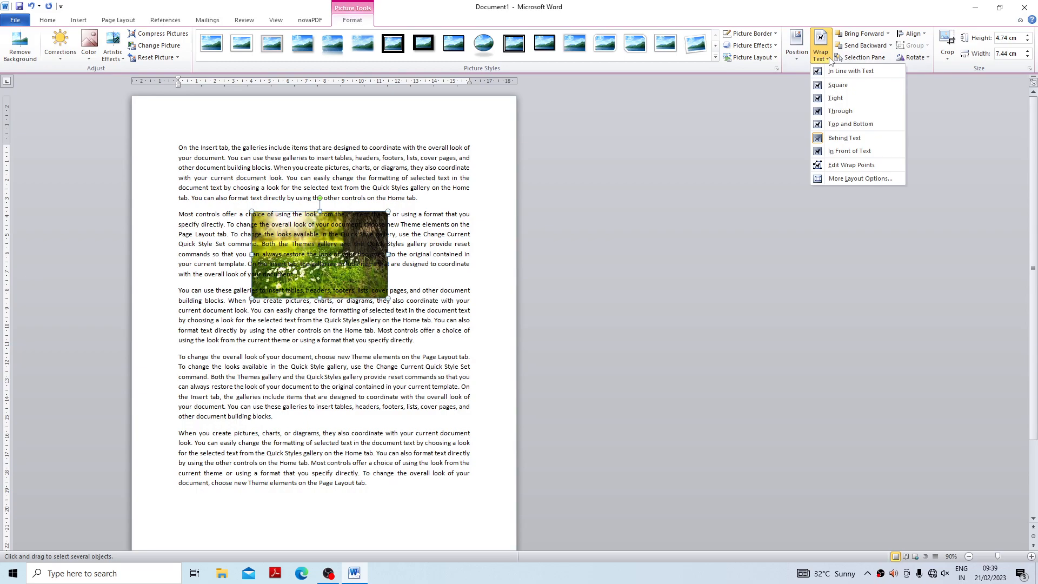
{"action": "left_click", "coordinate": [847, 151]}
{"action": "left_click_drag", "start_coordinate": [357, 249], "coordinate": [302, 212]}
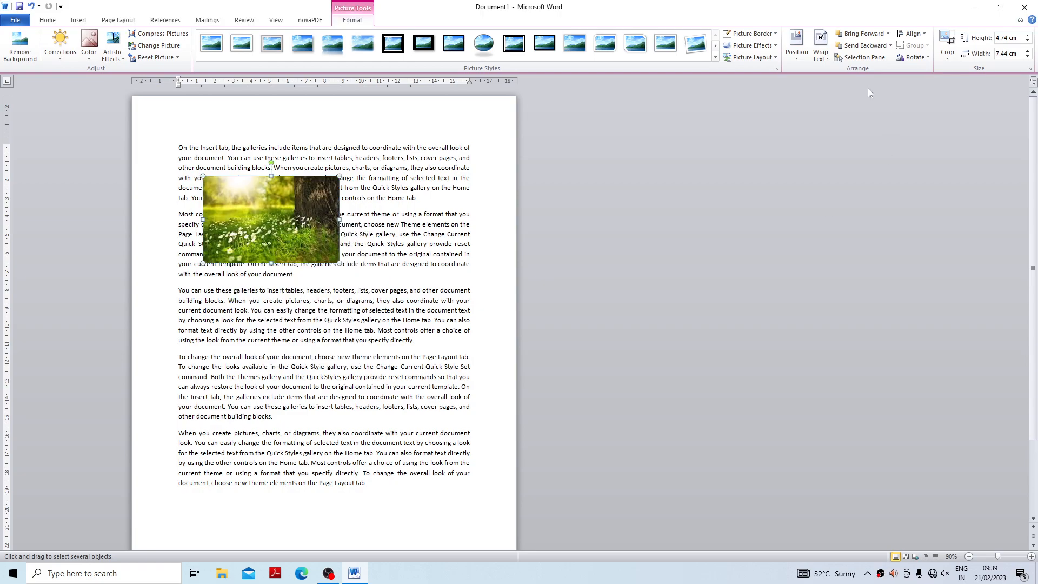
{"action": "left_click", "coordinate": [821, 50]}
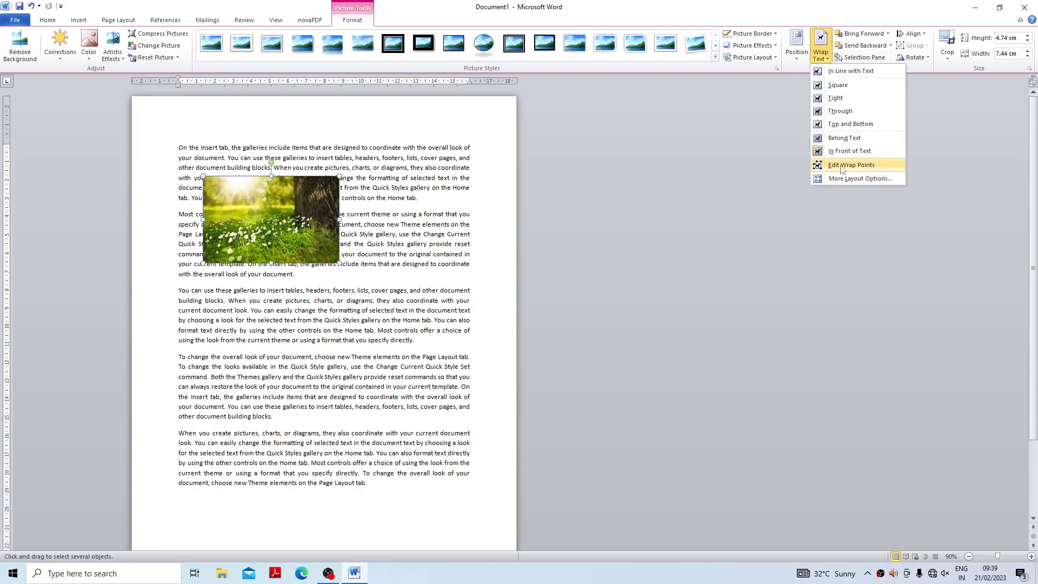
{"action": "left_click", "coordinate": [289, 203]}
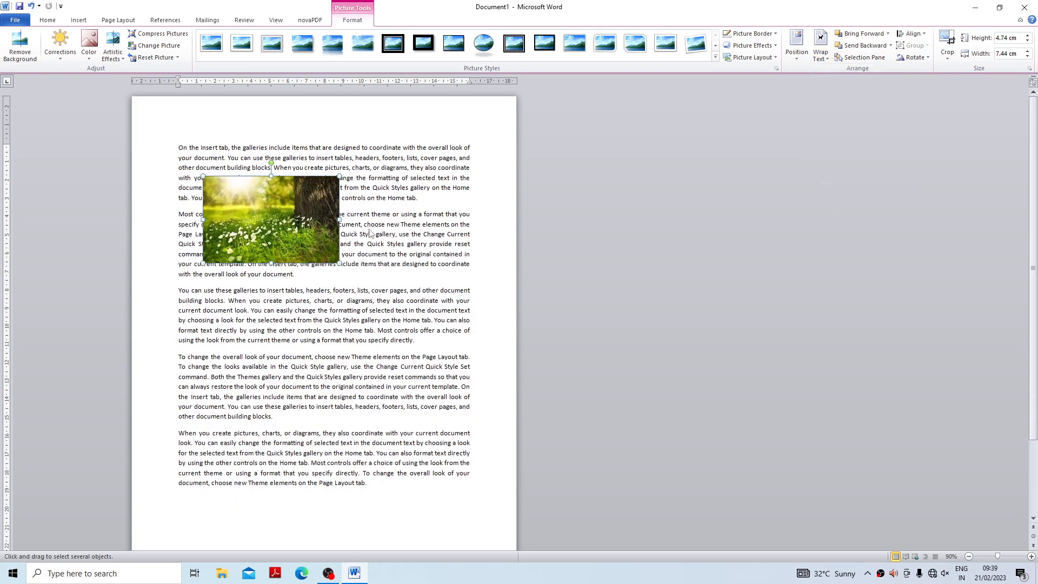
{"action": "left_click_drag", "start_coordinate": [317, 236], "coordinate": [453, 269]}
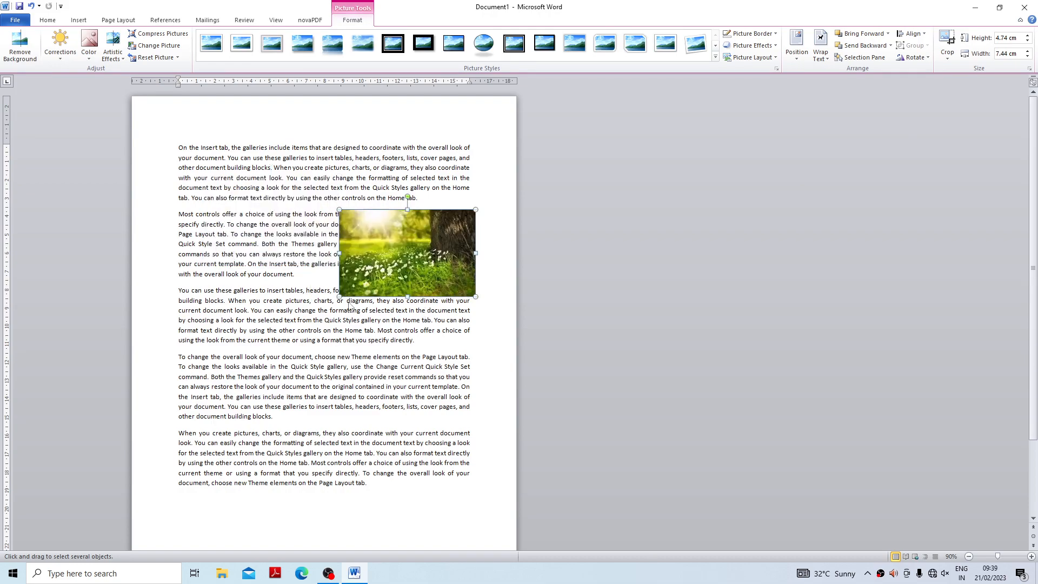
Step: Shrink the picture proportionally from its lower-left corner to about 3.81 cm high and 5.98 cm wide
{"action": "left_click_drag", "start_coordinate": [339, 297], "coordinate": [366, 280]}
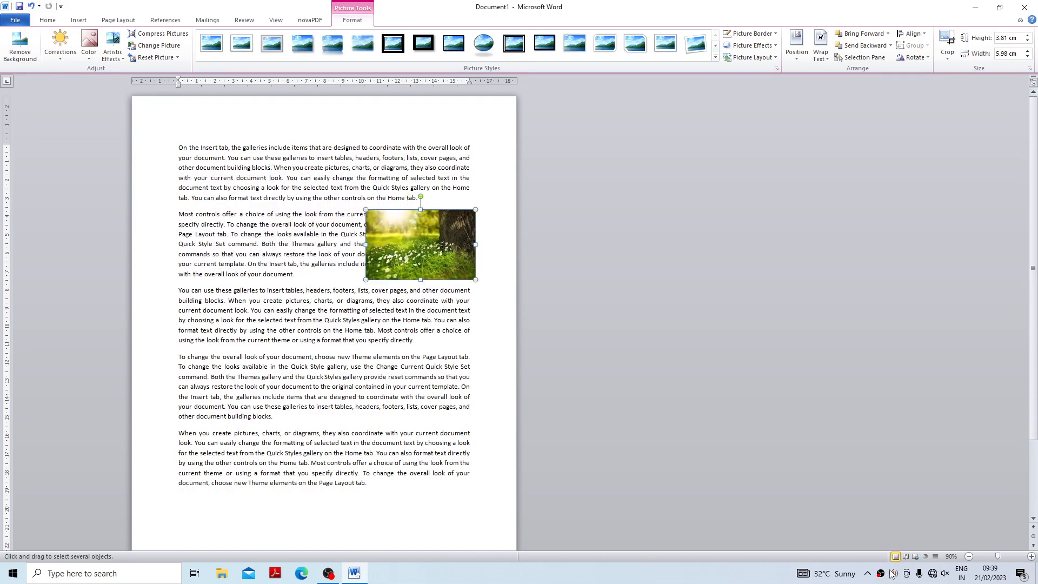
{"action": "left_click", "coordinate": [1034, 557]}
{"action": "left_click", "coordinate": [1033, 557]}
{"action": "left_click", "coordinate": [1033, 557]}
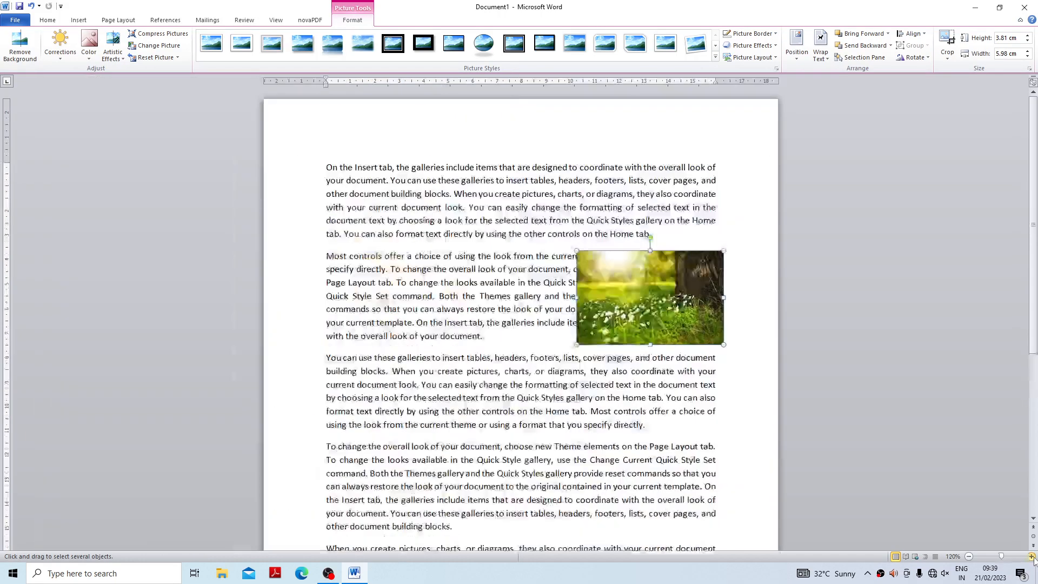
Step: Move the picture slightly down, then shrink it proportionally from its lower-left corner to about 3.39 cm high and 5.32 cm wide
{"action": "left_click_drag", "start_coordinate": [691, 313], "coordinate": [690, 318]}
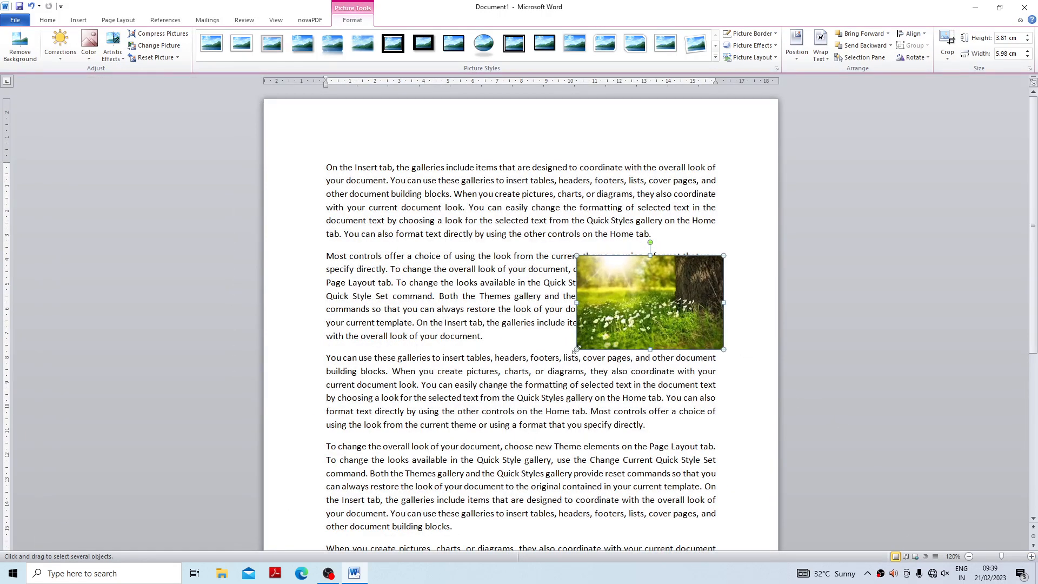
{"action": "left_click_drag", "start_coordinate": [593, 318], "coordinate": [624, 297]}
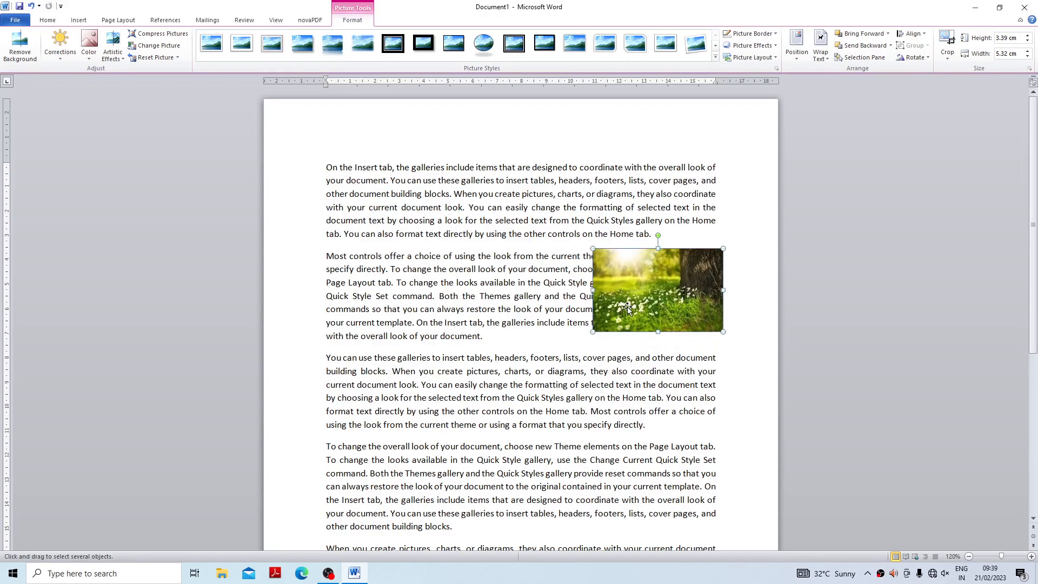
Step: Edit the picture's wrap points, pulling both lower corners down so the text wraps around extra space below the picture
{"action": "left_click", "coordinate": [820, 50]}
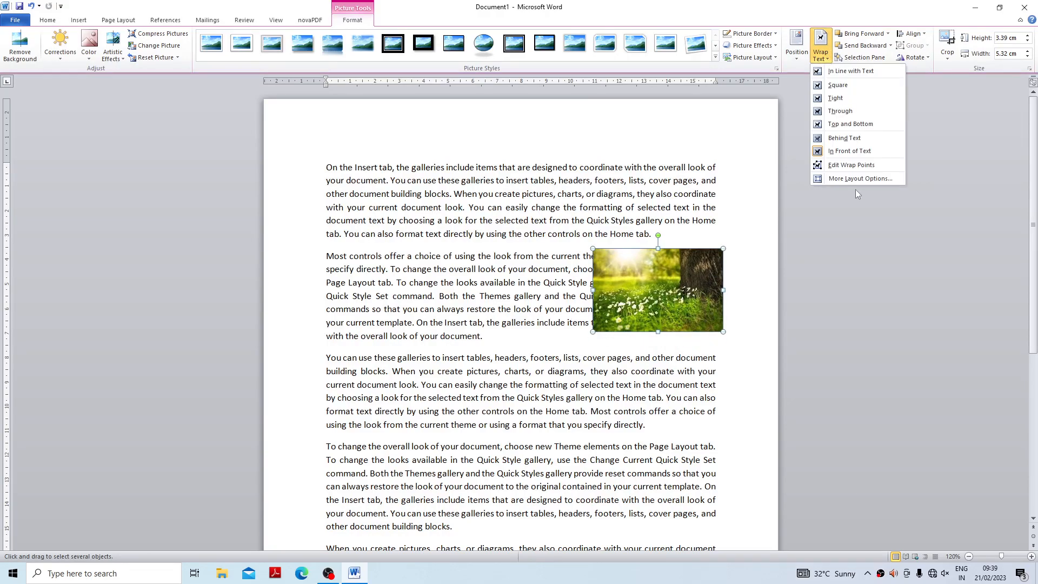
{"action": "left_click", "coordinate": [847, 166]}
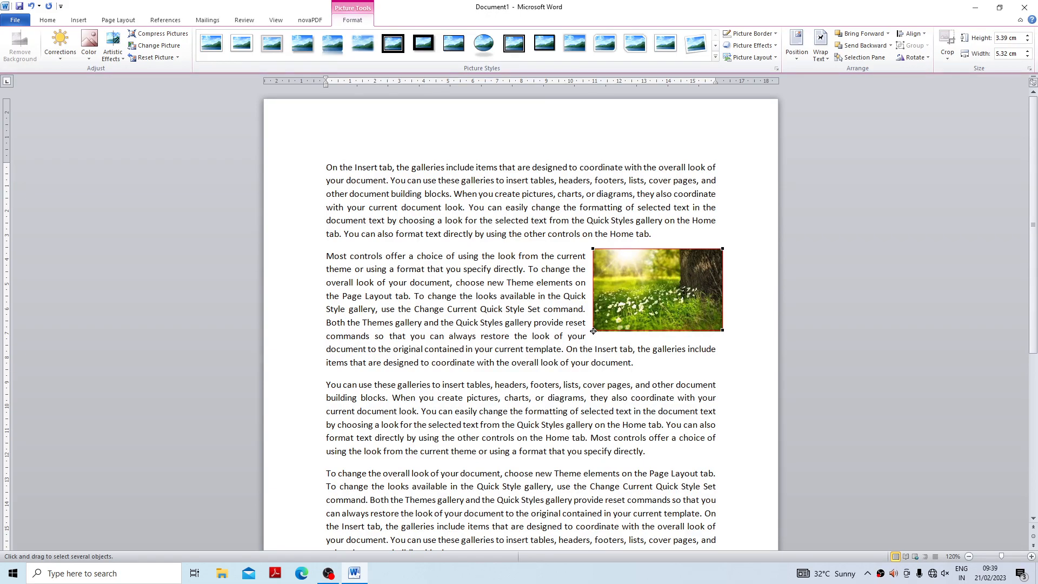
{"action": "left_click_drag", "start_coordinate": [594, 362], "coordinate": [594, 371]}
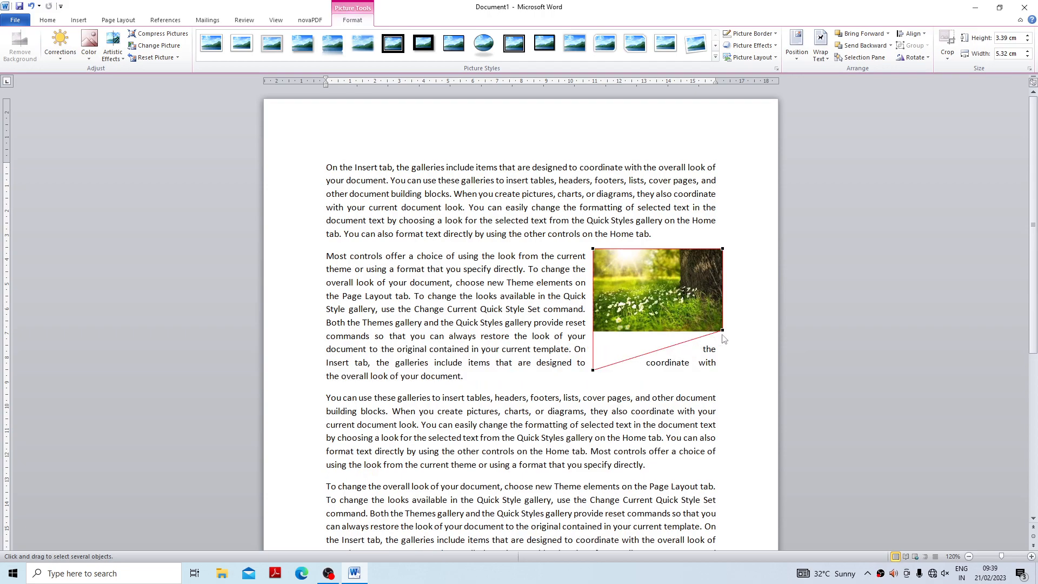
{"action": "left_click_drag", "start_coordinate": [723, 338], "coordinate": [724, 374]}
{"action": "left_click", "coordinate": [663, 263]}
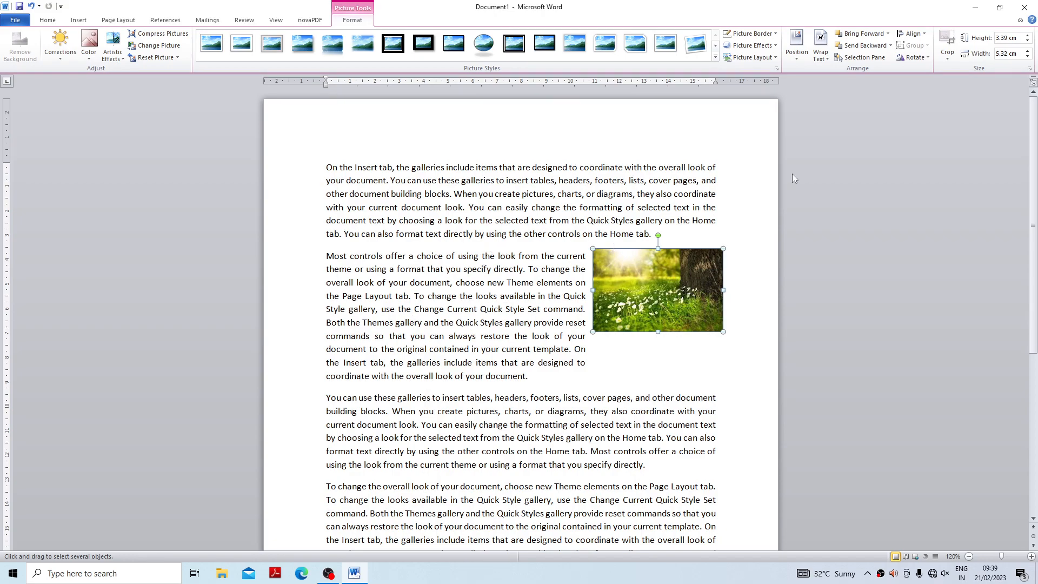
Step: Set the picture's text wrapping to Square and move it into the middle of the second paragraph
{"action": "left_click", "coordinate": [820, 46]}
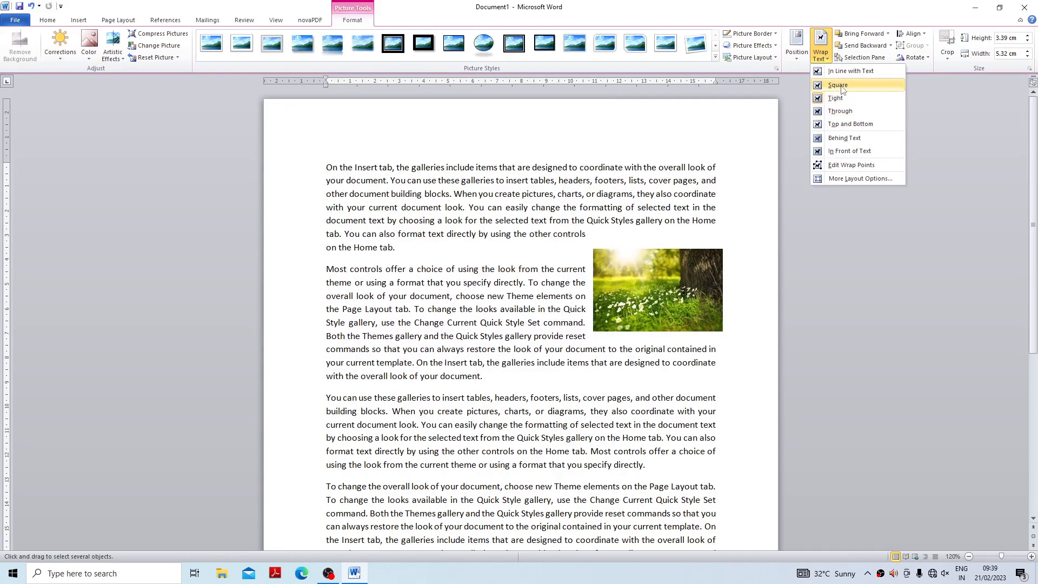
{"action": "left_click", "coordinate": [842, 86]}
{"action": "left_click_drag", "start_coordinate": [656, 289], "coordinate": [550, 318]}
Step: Examine the picture's position settings and wrapping styles in the advanced layout options, and keep Square selected
{"action": "left_click", "coordinate": [823, 53]}
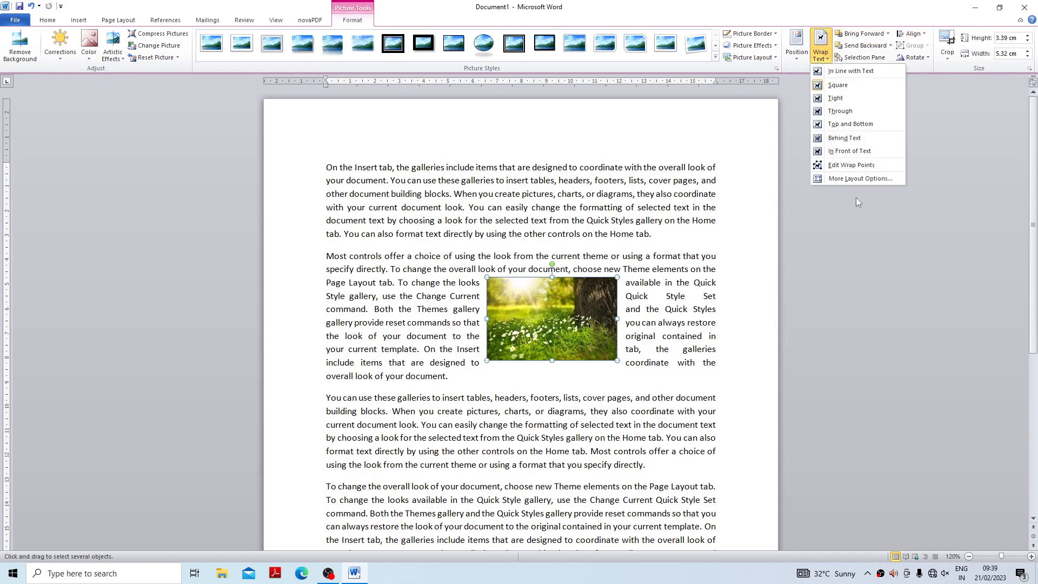
{"action": "left_click", "coordinate": [841, 180]}
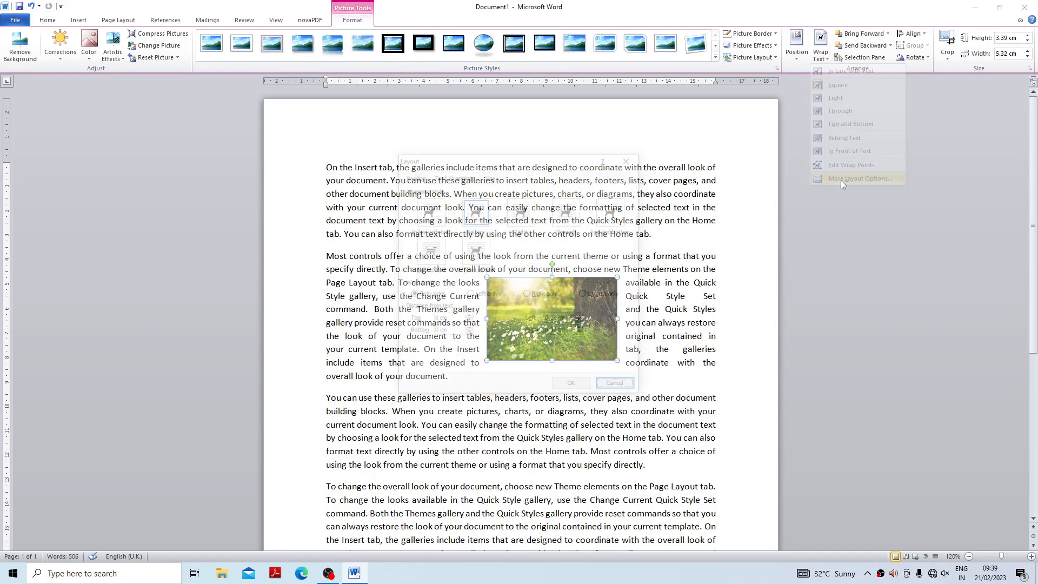
{"action": "left_click_drag", "start_coordinate": [468, 162], "coordinate": [641, 122]}
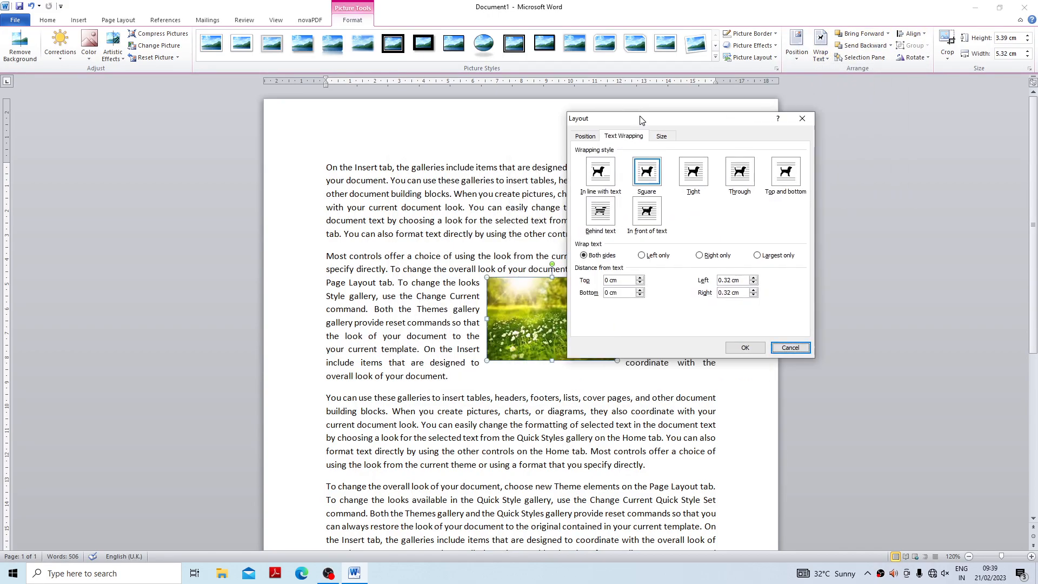
{"action": "left_click", "coordinate": [593, 137]}
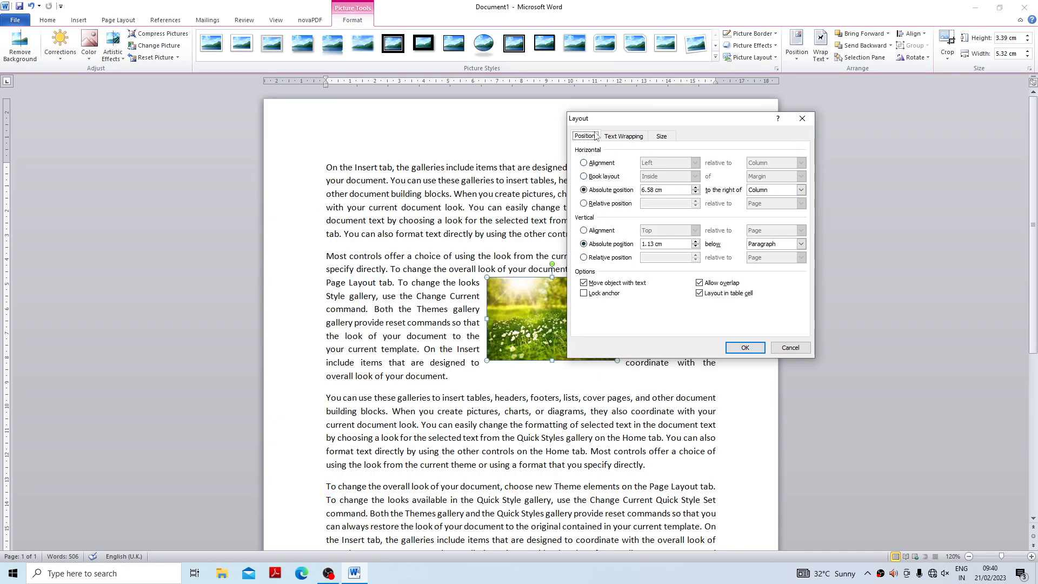
{"action": "left_click", "coordinate": [624, 138]}
{"action": "left_click", "coordinate": [600, 175]}
{"action": "left_click", "coordinate": [646, 173]}
{"action": "left_click", "coordinate": [693, 173]}
{"action": "left_click", "coordinate": [741, 179]}
{"action": "left_click", "coordinate": [786, 174]}
{"action": "left_click", "coordinate": [639, 181]}
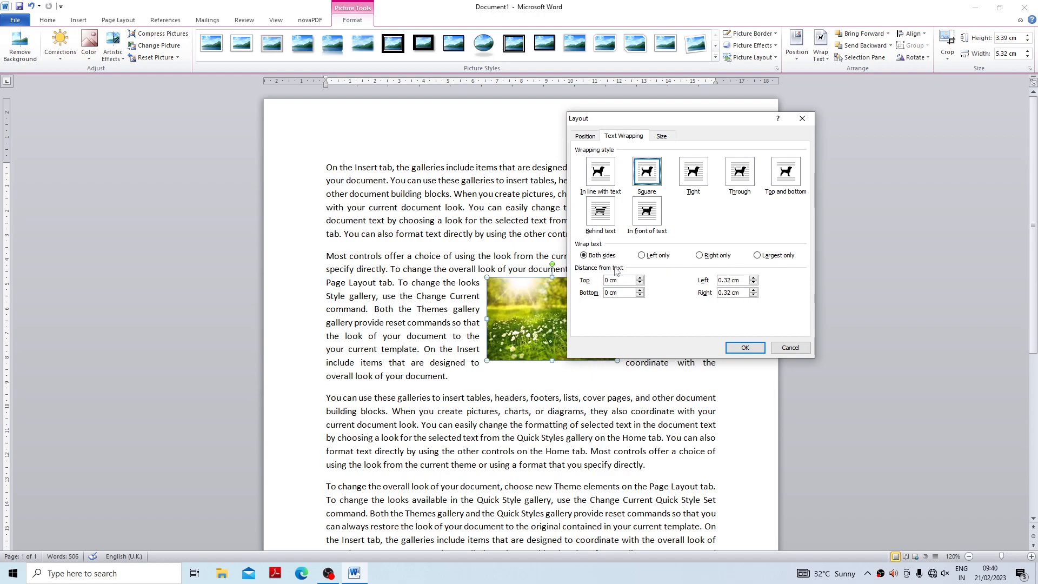
{"action": "left_click", "coordinate": [745, 348]}
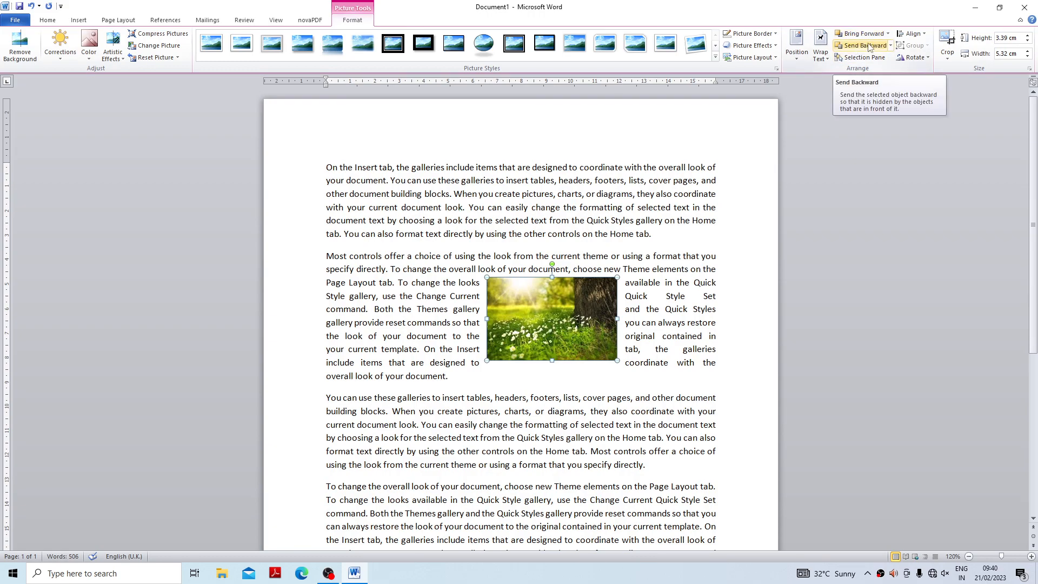
Step: Delete all of the document's text together with the picture
{"action": "left_click", "coordinate": [585, 259]}
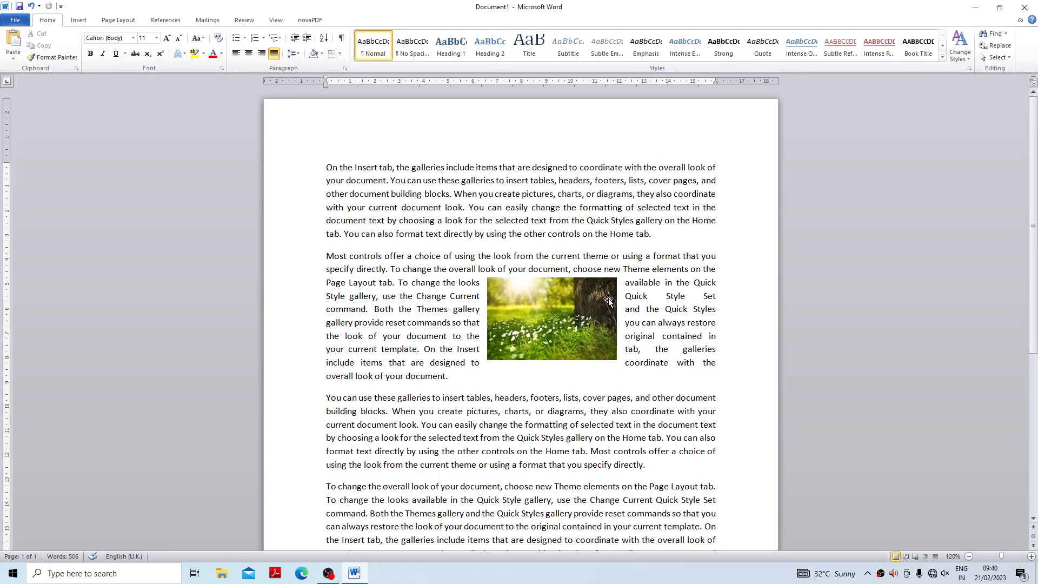
{"action": "key", "text": "ctrl+a"}
{"action": "key", "text": "Delete"}
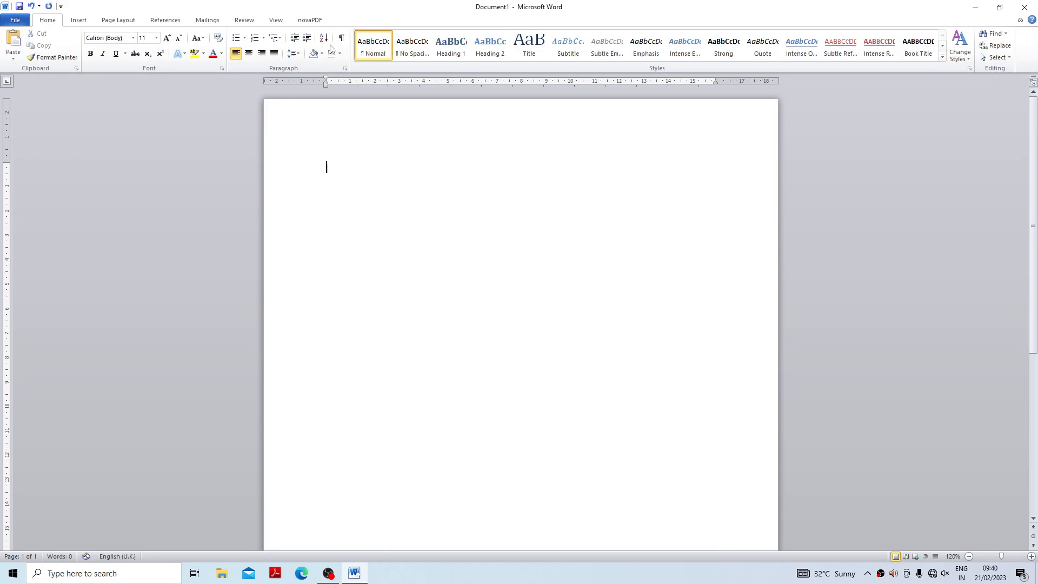
Step: Insert the picture download (3) into the empty document
{"action": "left_click", "coordinate": [72, 21]}
{"action": "left_click", "coordinate": [118, 55]}
{"action": "double_click", "coordinate": [421, 161]}
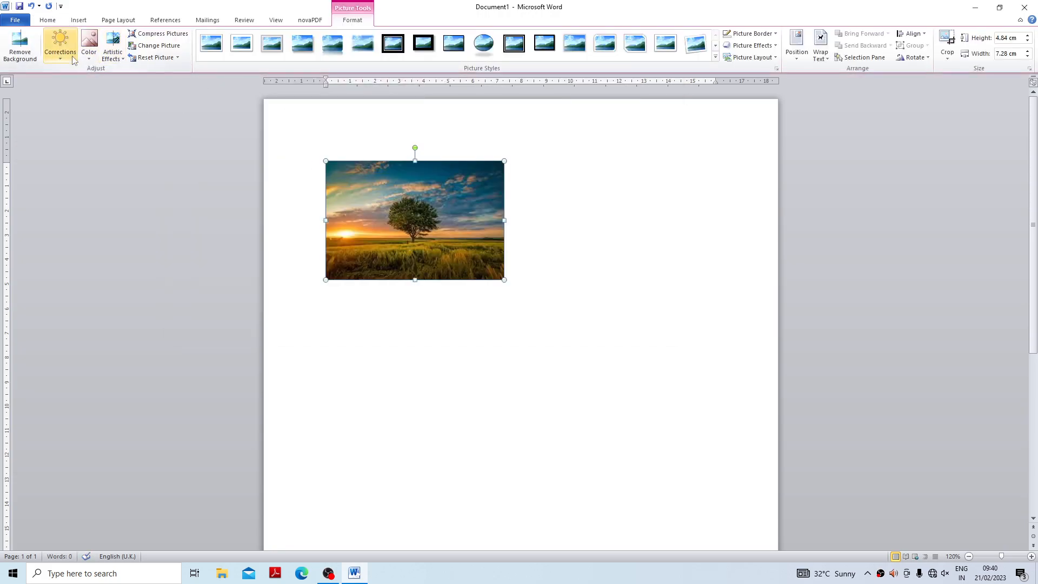
Step: Insert the picture download (4) in place of the selected sunset picture
{"action": "left_click", "coordinate": [46, 23]}
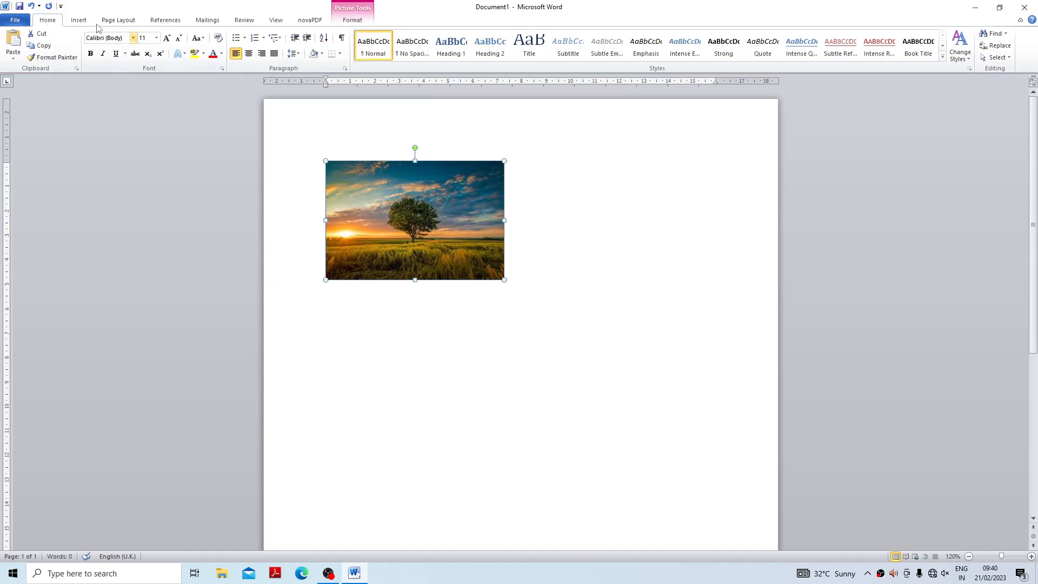
{"action": "left_click", "coordinate": [79, 20]}
{"action": "left_click", "coordinate": [114, 46]}
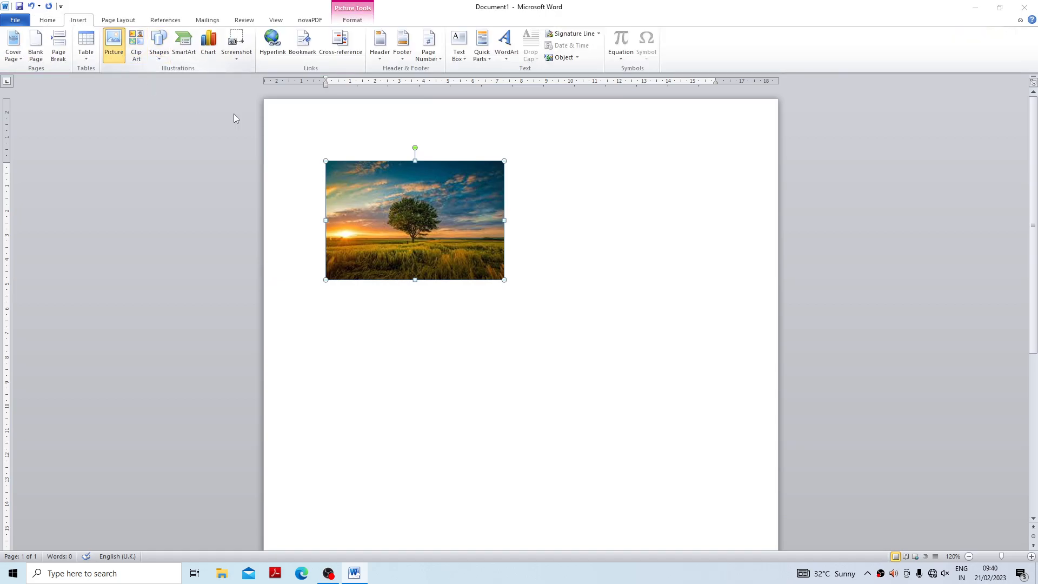
{"action": "left_click", "coordinate": [480, 165]}
{"action": "double_click", "coordinate": [480, 166]}
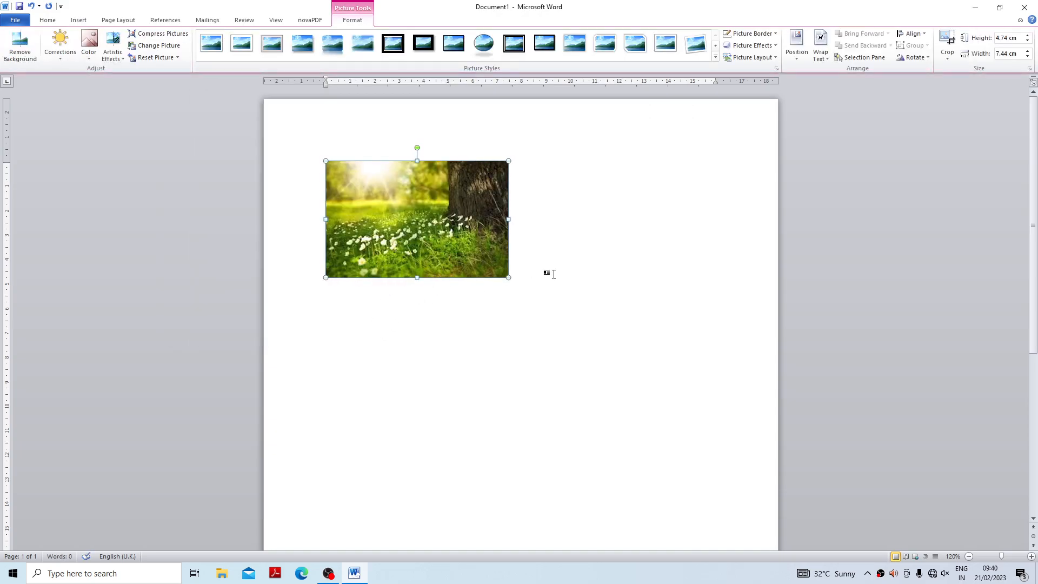
Step: Insert the picture download (3) directly after the meadow picture on the same line
{"action": "left_click", "coordinate": [547, 272]}
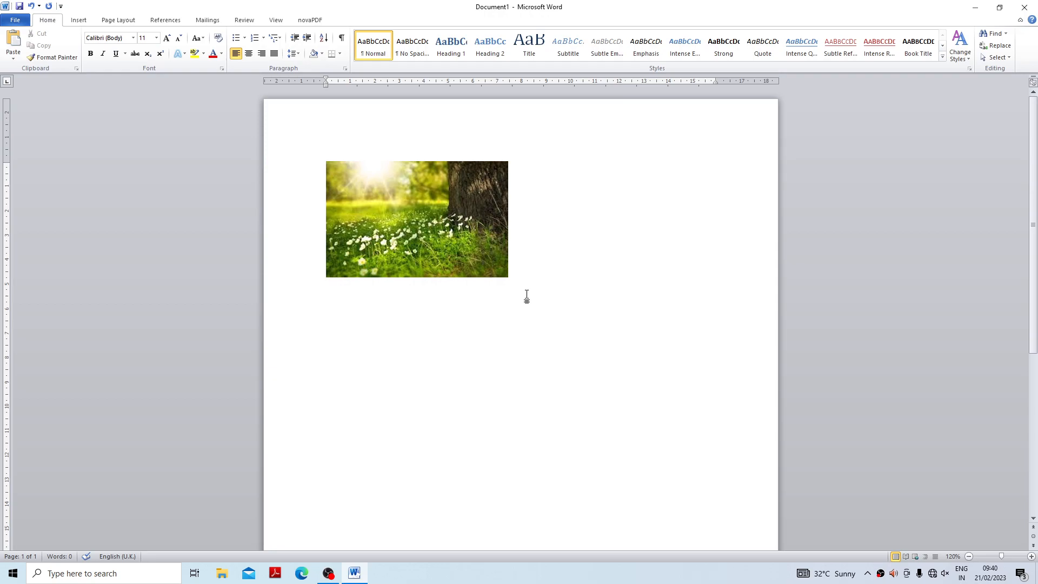
{"action": "left_click", "coordinate": [78, 20]}
{"action": "left_click", "coordinate": [108, 49]}
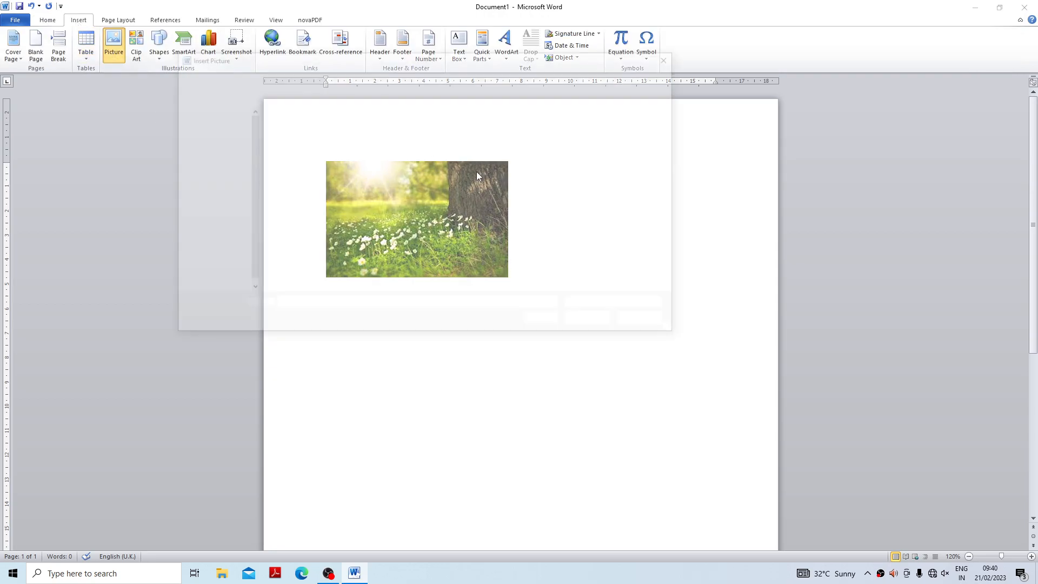
{"action": "double_click", "coordinate": [413, 139]}
Step: Insert the picture images (10) on a slightly indented line below the first two pictures
{"action": "left_click", "coordinate": [389, 304]}
{"action": "left_click", "coordinate": [352, 293]}
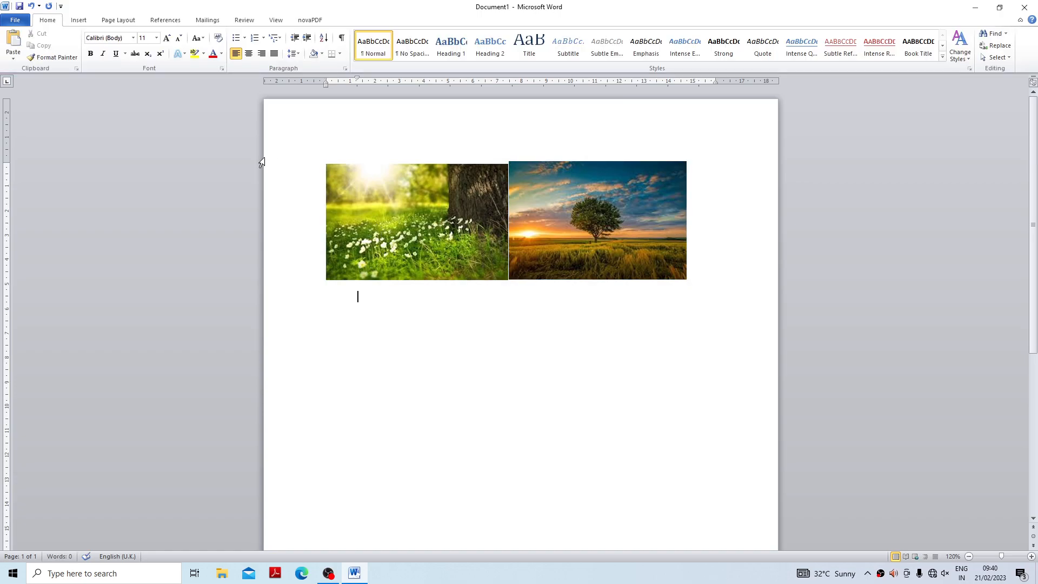
{"action": "left_click", "coordinate": [79, 20]}
{"action": "left_click", "coordinate": [114, 44]}
{"action": "double_click", "coordinate": [582, 147]}
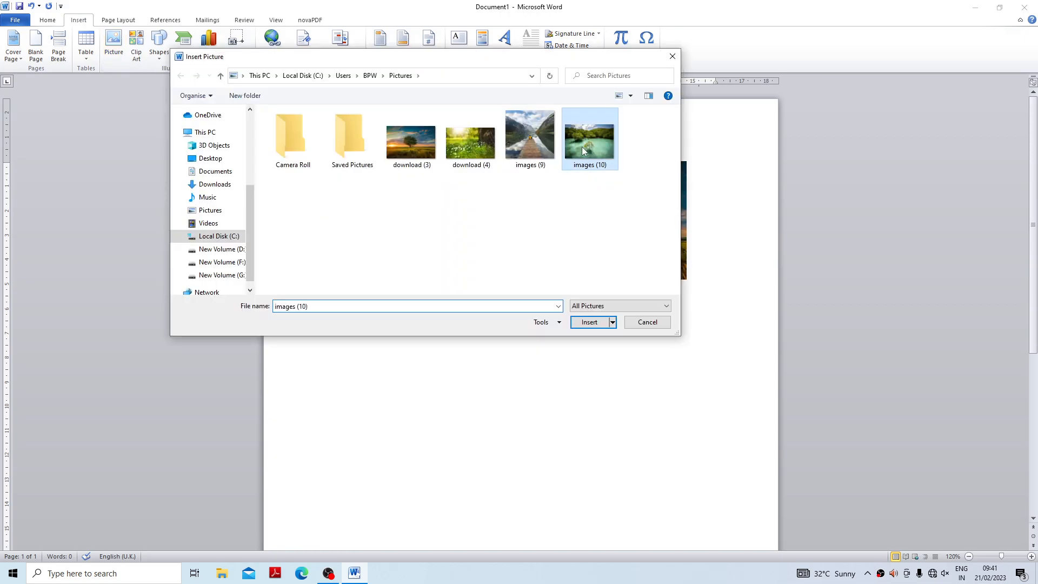
Step: Try to move the sunset picture while it is in line with text, and select each of the pictures in turn
{"action": "left_click", "coordinate": [550, 247]}
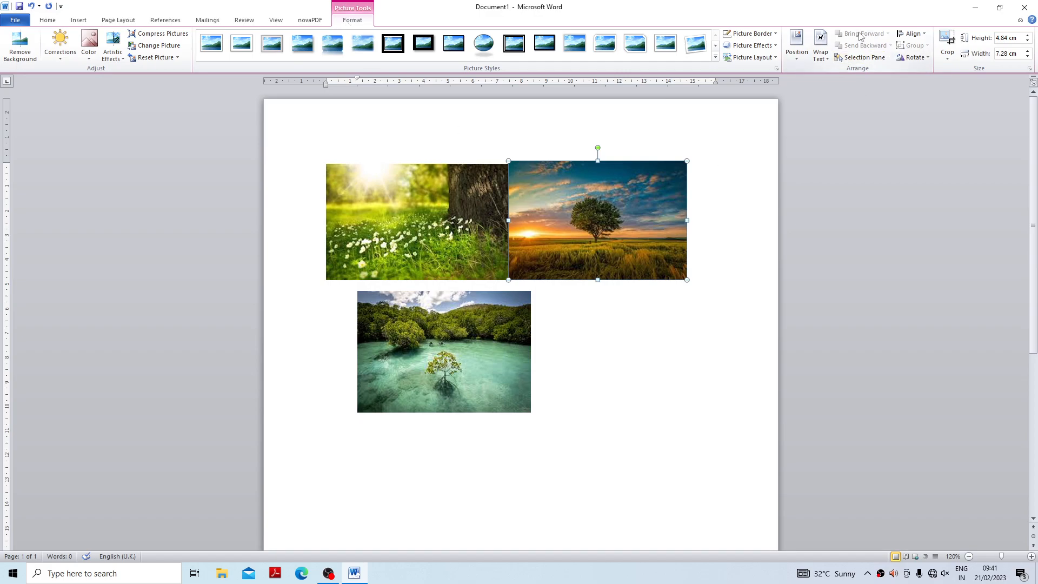
{"action": "left_click_drag", "start_coordinate": [592, 233], "coordinate": [572, 254]}
{"action": "left_click", "coordinate": [454, 243]}
{"action": "left_click", "coordinate": [585, 236]}
{"action": "left_click", "coordinate": [465, 364]}
Step: Set the text wrapping of the meadow, sunset and mangrove pictures to Square, one picture at a time
{"action": "left_click", "coordinate": [443, 268]}
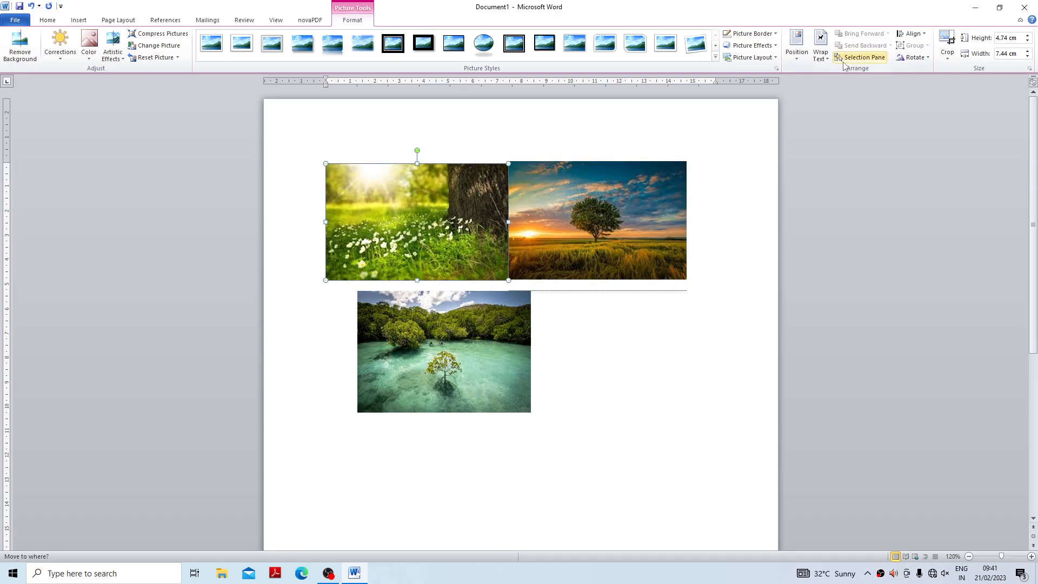
{"action": "left_click", "coordinate": [820, 48]}
{"action": "left_click", "coordinate": [838, 85]}
{"action": "left_click", "coordinate": [608, 226]}
{"action": "left_click", "coordinate": [829, 45]}
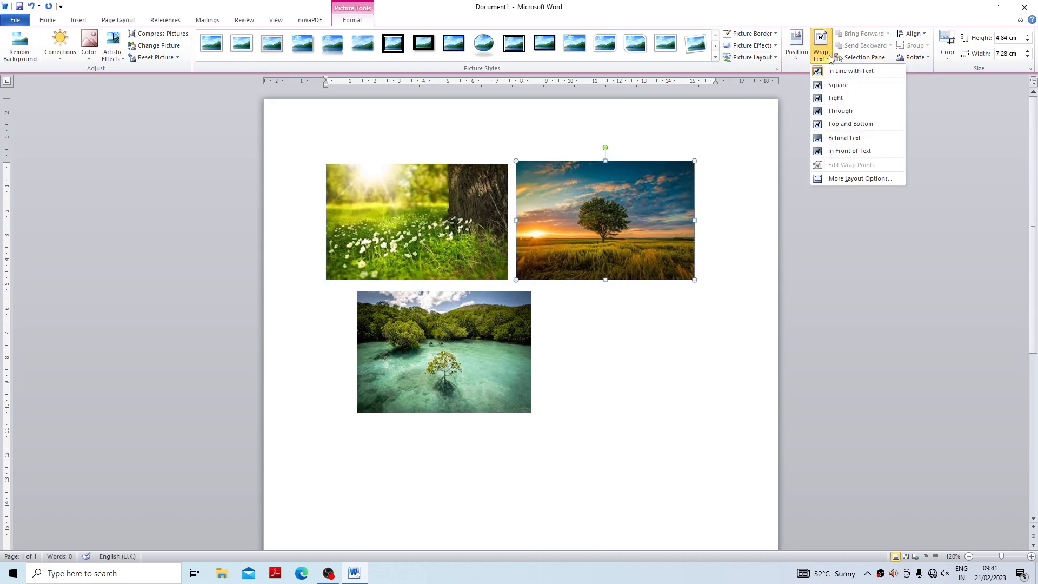
{"action": "left_click", "coordinate": [837, 86]}
{"action": "left_click", "coordinate": [458, 414]}
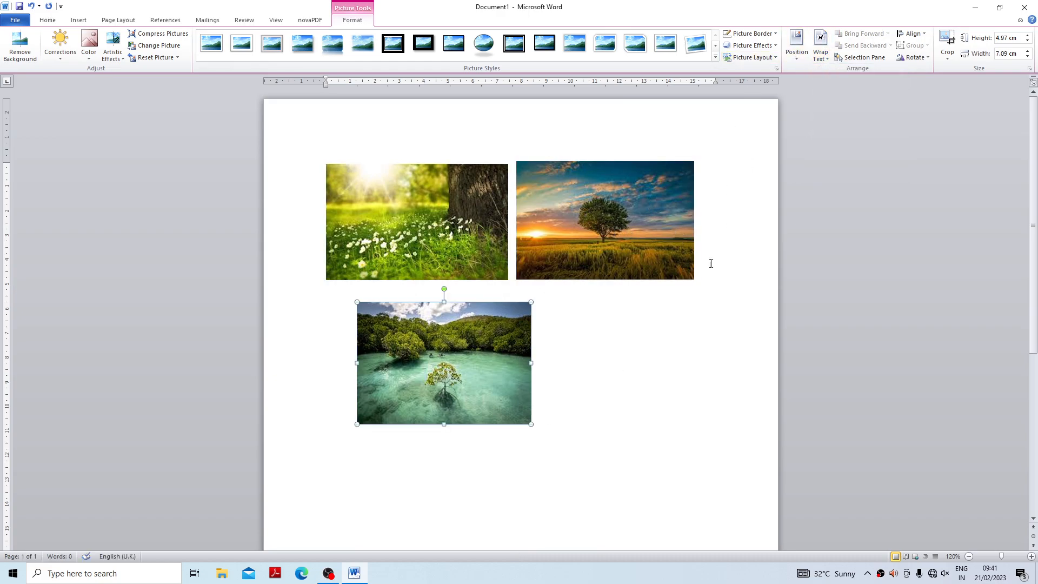
{"action": "left_click", "coordinate": [821, 48]}
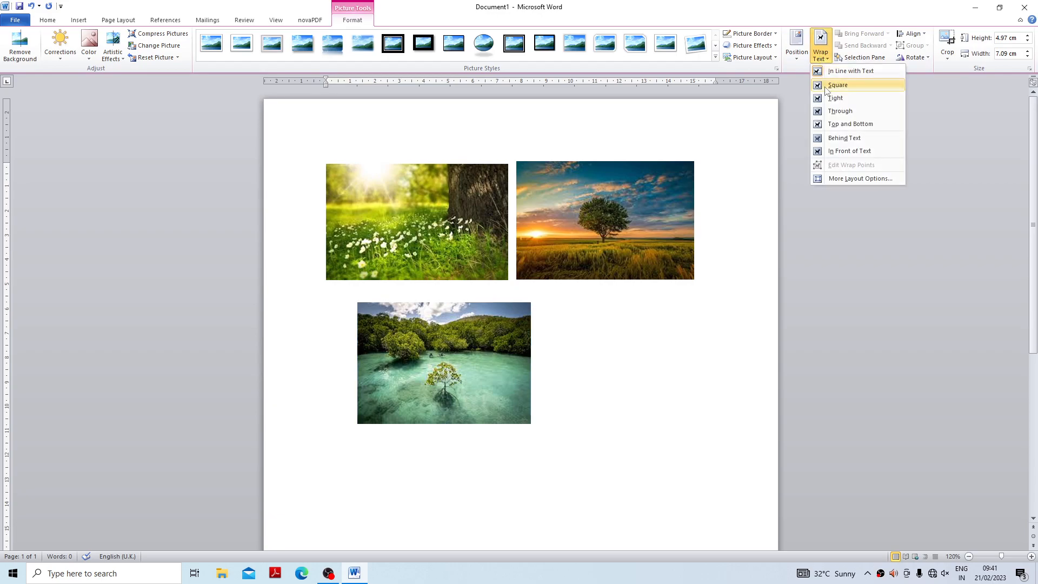
{"action": "left_click", "coordinate": [825, 88]}
Step: Stack the pictures by moving the mangrove picture onto the meadow picture and the sunset picture into the same pile
{"action": "left_click", "coordinate": [561, 262]}
{"action": "left_click", "coordinate": [480, 266]}
{"action": "left_click", "coordinate": [484, 361]}
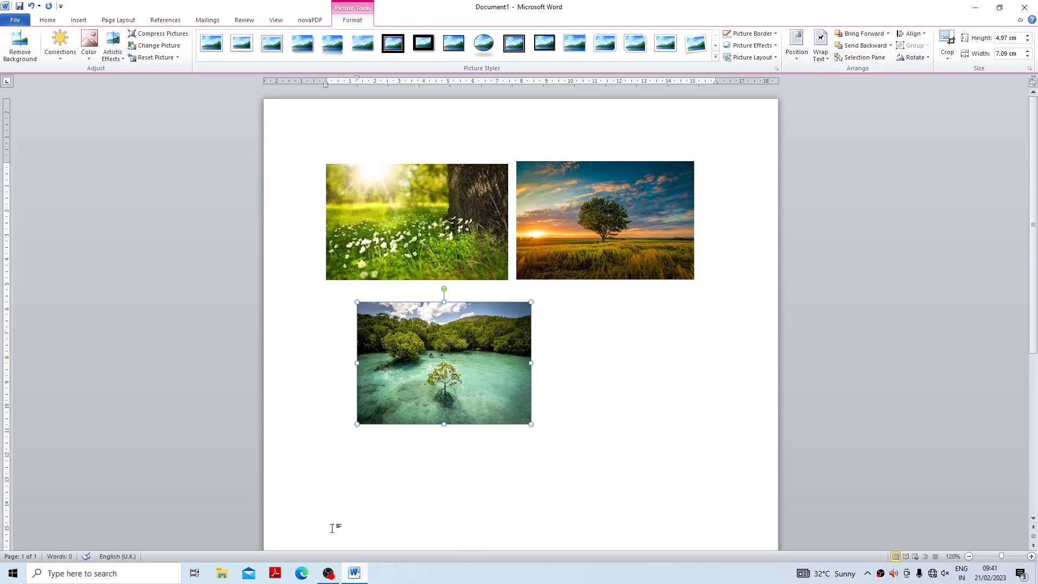
{"action": "left_click_drag", "start_coordinate": [414, 404], "coordinate": [385, 255]}
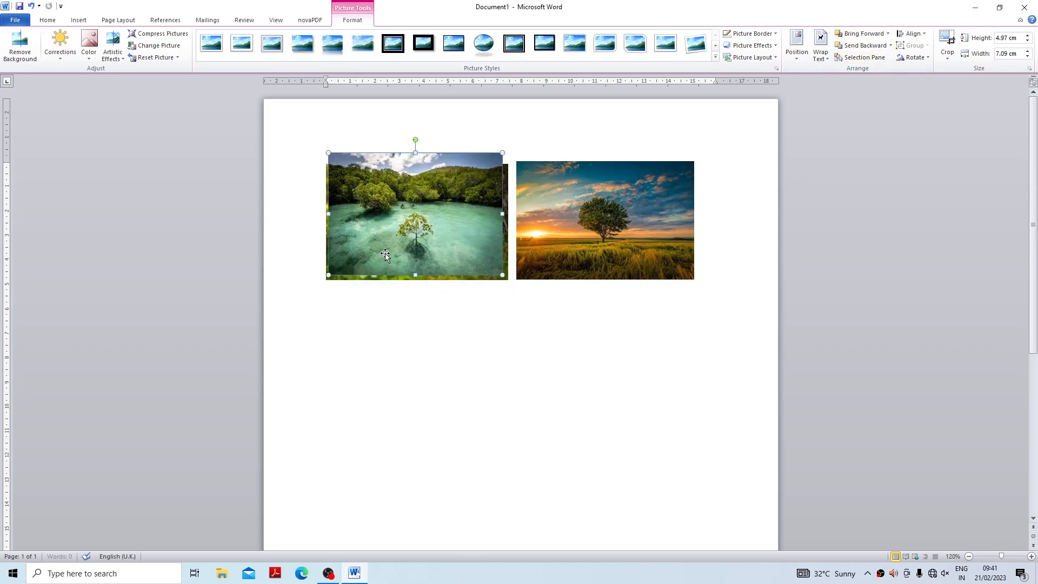
{"action": "left_click_drag", "start_coordinate": [541, 234], "coordinate": [373, 227]}
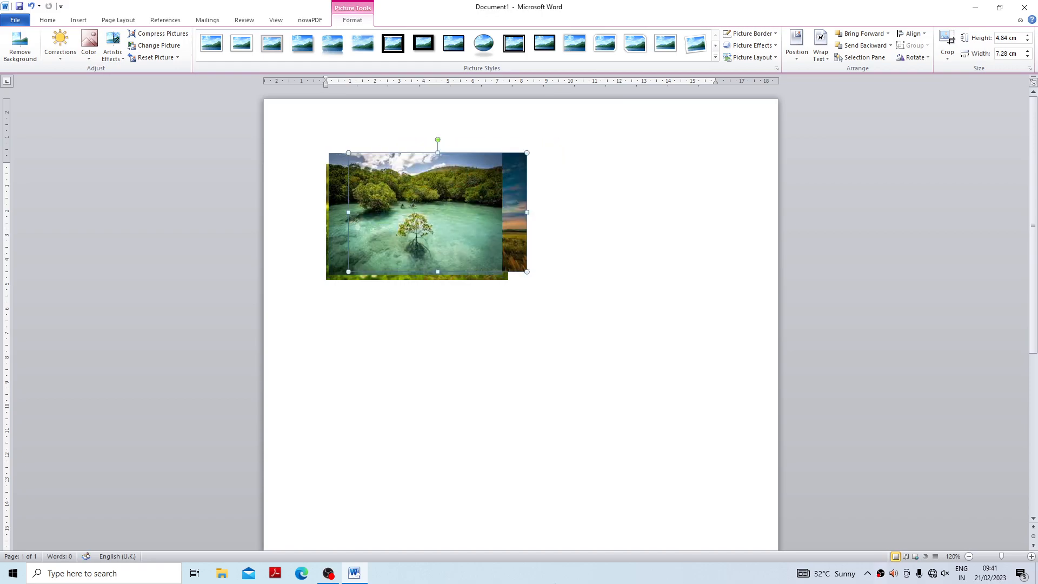
Step: Select the meadow picture at the back of the stack and bring it forward one level
{"action": "left_click", "coordinate": [887, 34]}
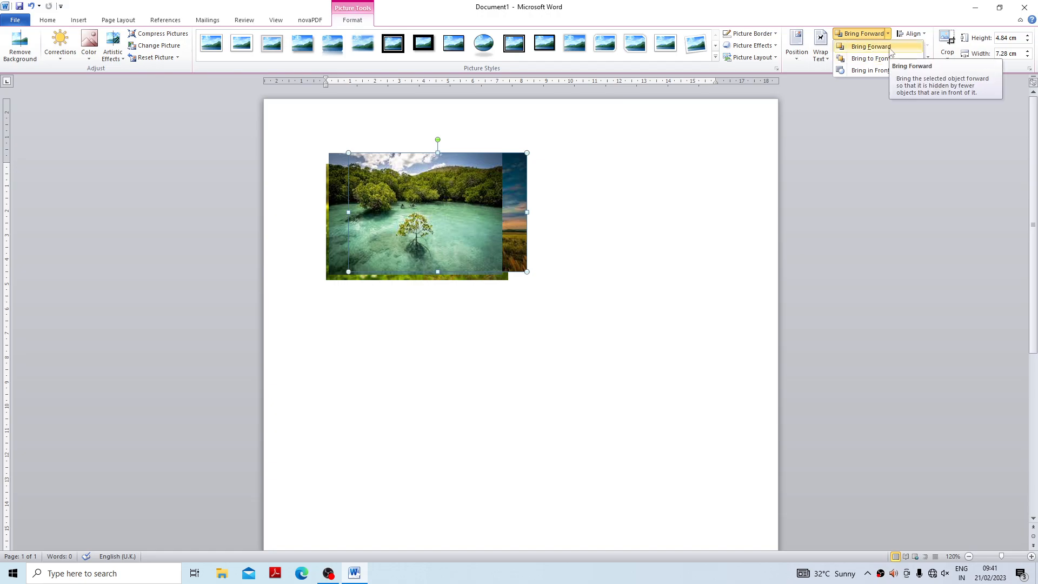
{"action": "left_click", "coordinate": [333, 281]}
{"action": "left_click", "coordinate": [331, 278]}
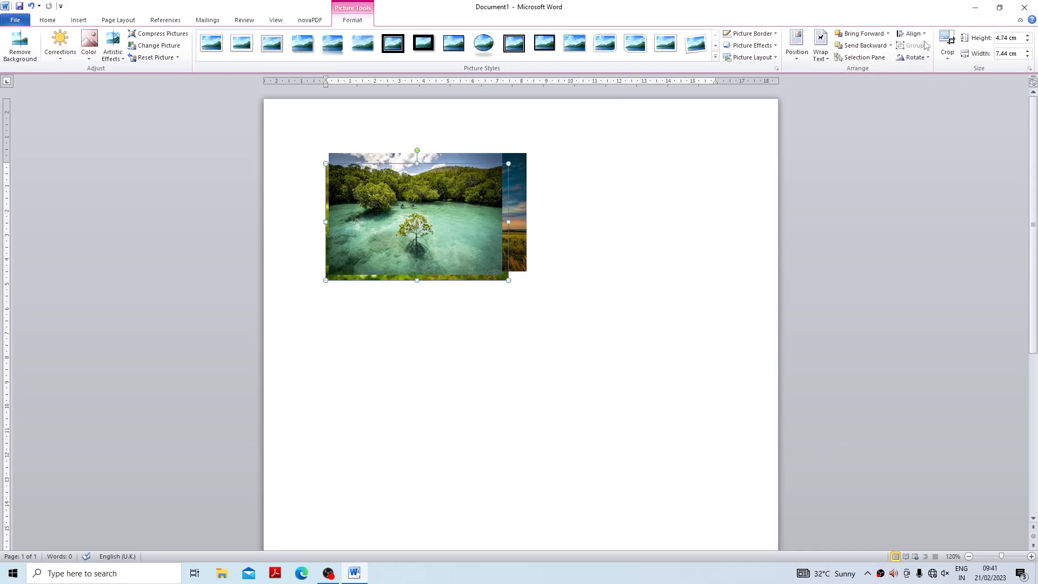
{"action": "left_click", "coordinate": [888, 34]}
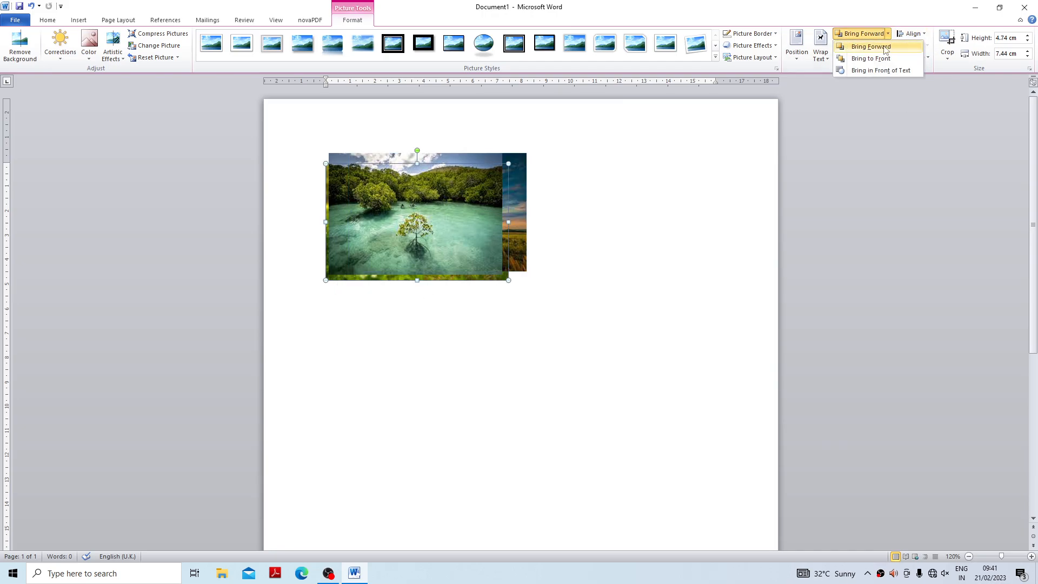
{"action": "left_click", "coordinate": [885, 47]}
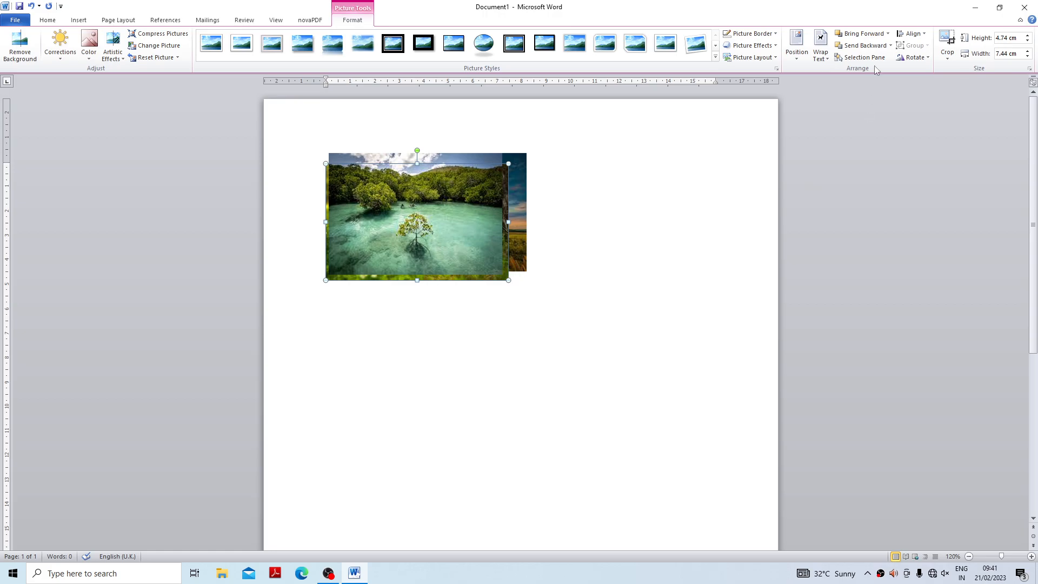
Step: Bring the meadow picture forward to the top of the stack and send it backward level by level behind the other pictures
{"action": "left_click", "coordinate": [887, 33]}
{"action": "left_click", "coordinate": [884, 47]}
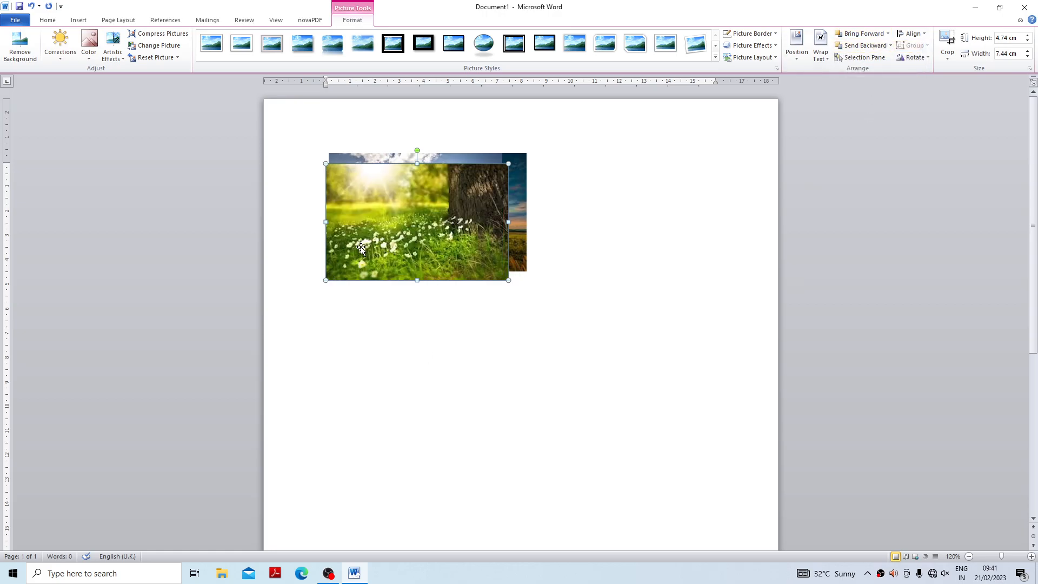
{"action": "left_click", "coordinate": [891, 45]}
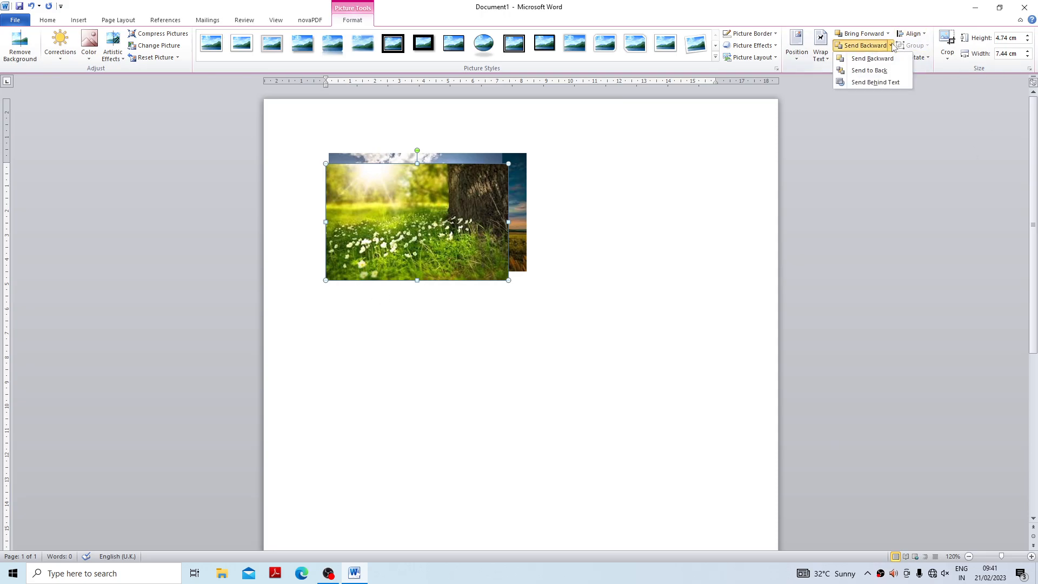
{"action": "left_click", "coordinate": [882, 71]}
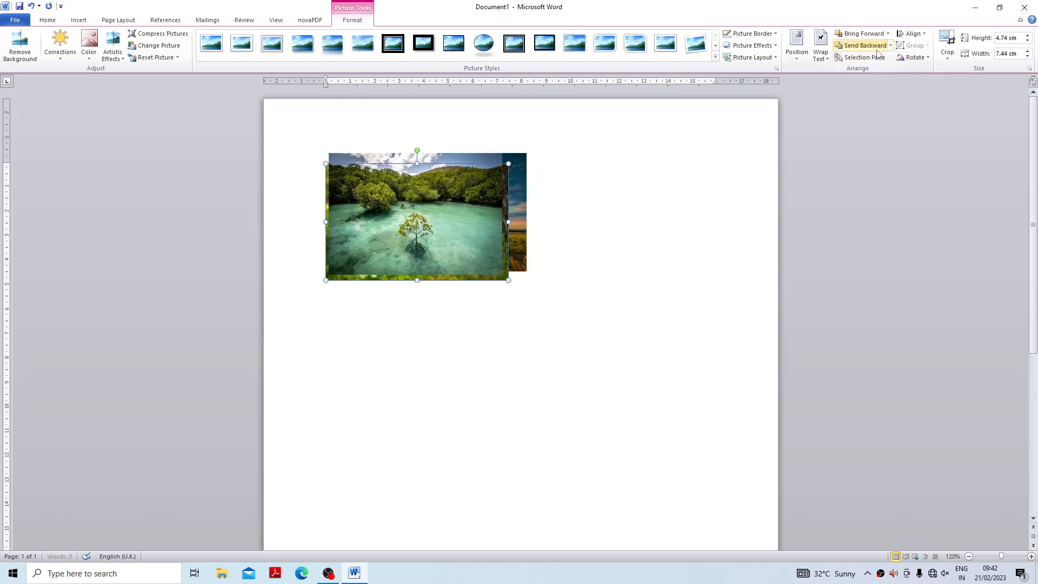
{"action": "left_click", "coordinate": [891, 46]}
{"action": "left_click", "coordinate": [881, 56]}
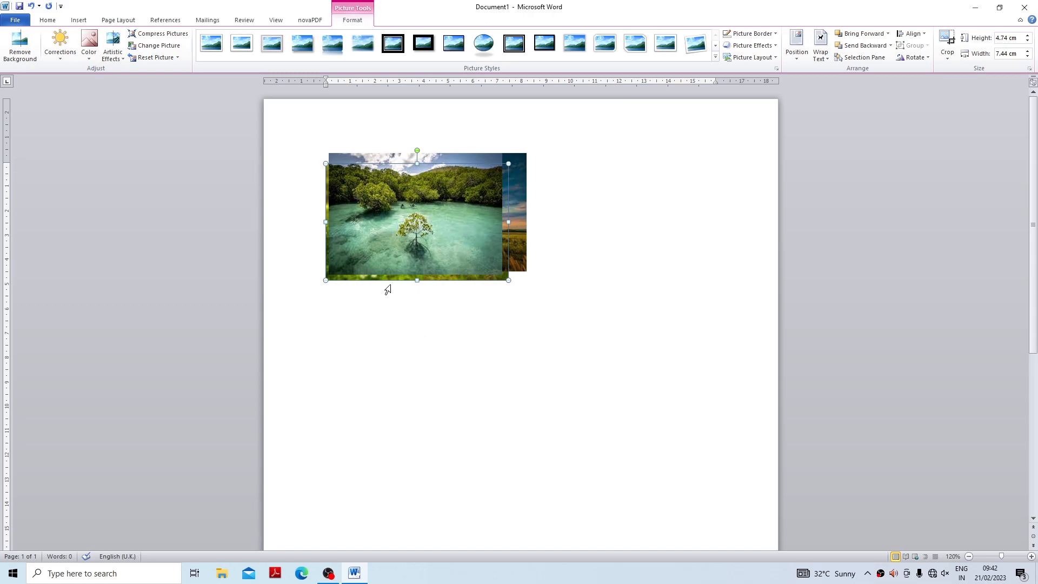
Step: Use Bring to Front on the meadow picture and return it behind the other pictures with Send to Back
{"action": "left_click", "coordinate": [888, 33]}
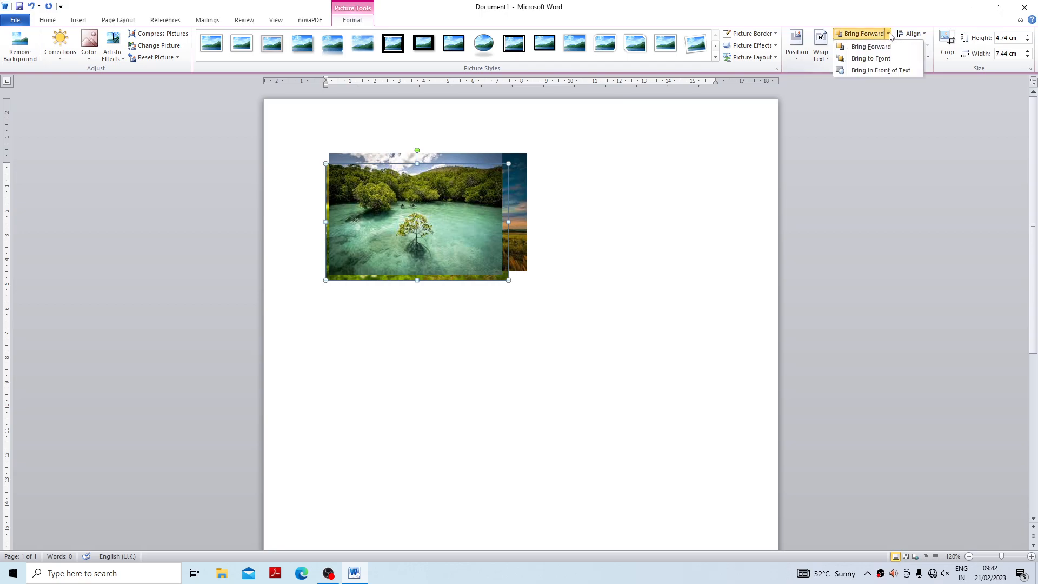
{"action": "left_click", "coordinate": [882, 58]}
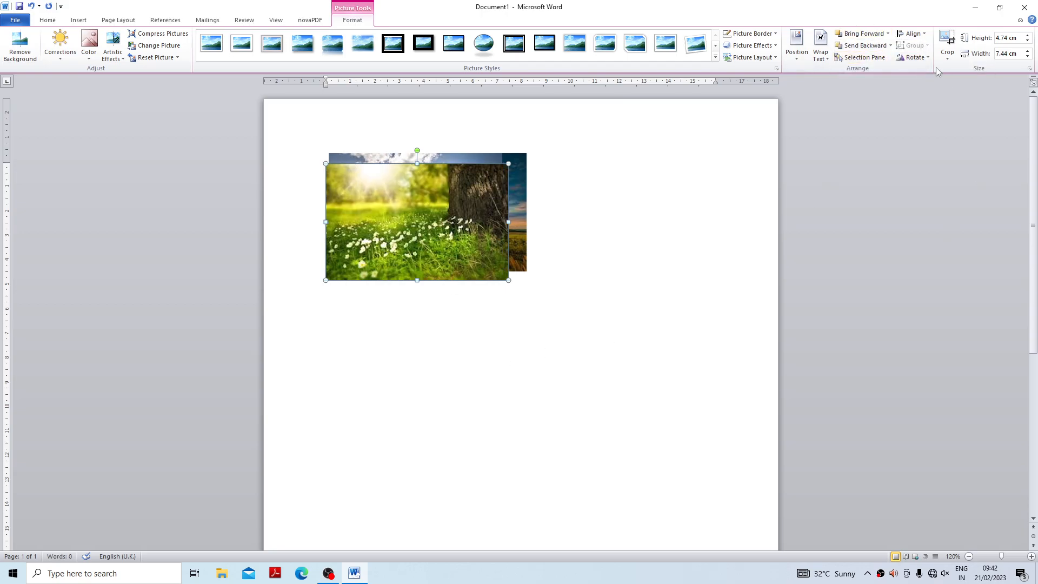
{"action": "left_click", "coordinate": [891, 46]}
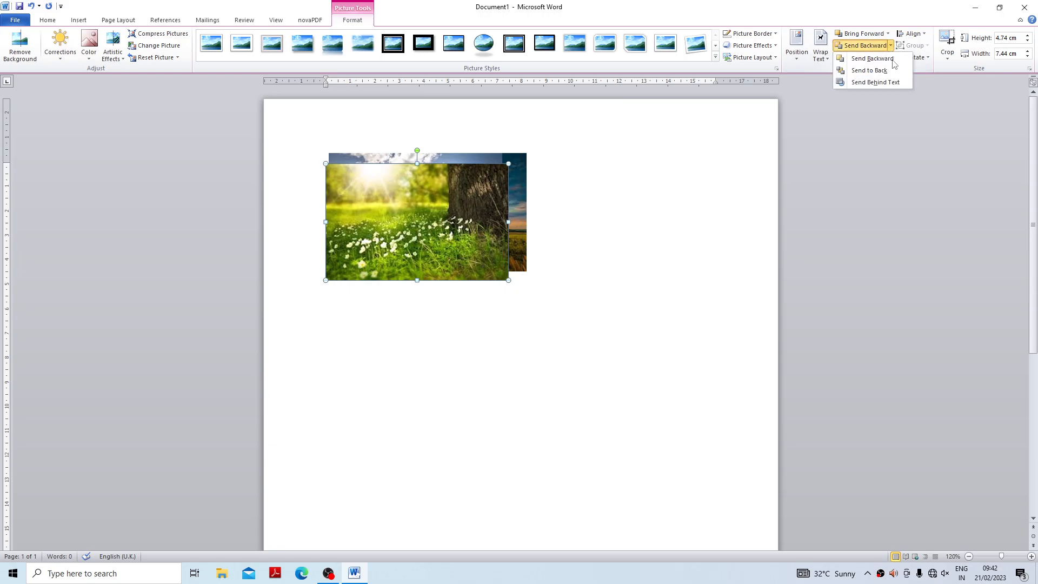
{"action": "left_click", "coordinate": [861, 71]}
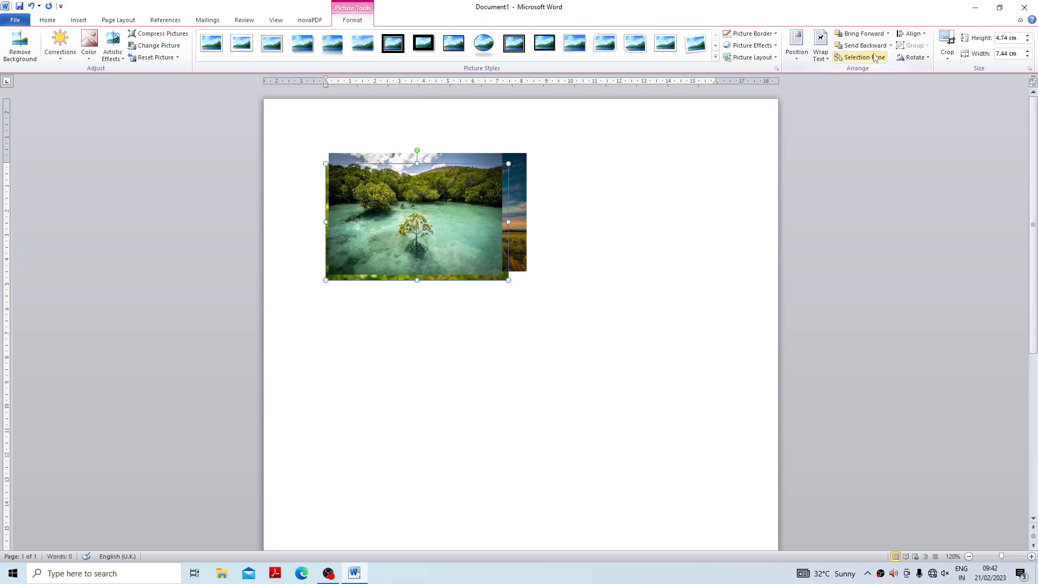
{"action": "left_click", "coordinate": [891, 46]}
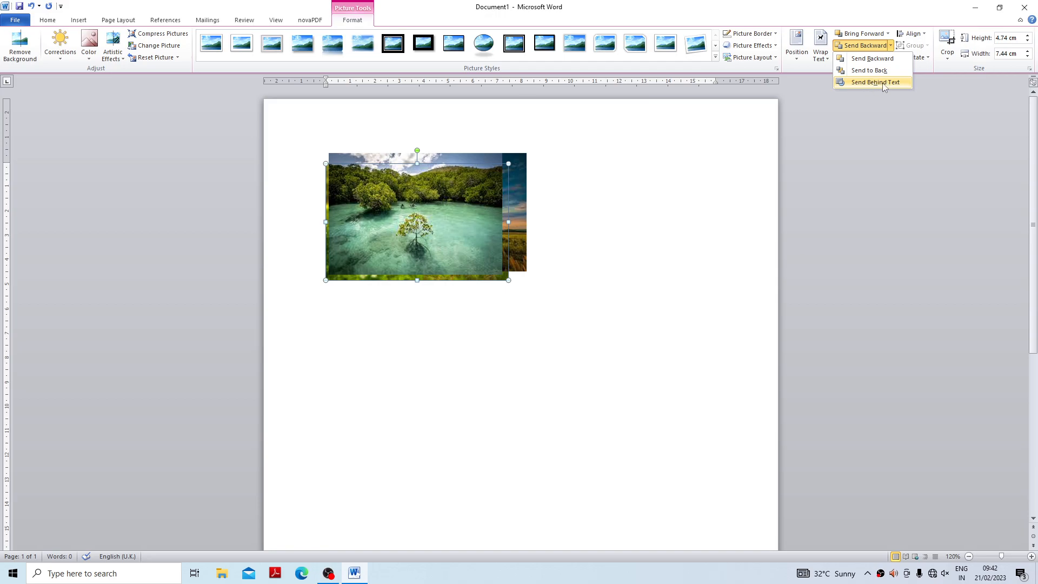
{"action": "left_click", "coordinate": [889, 34]}
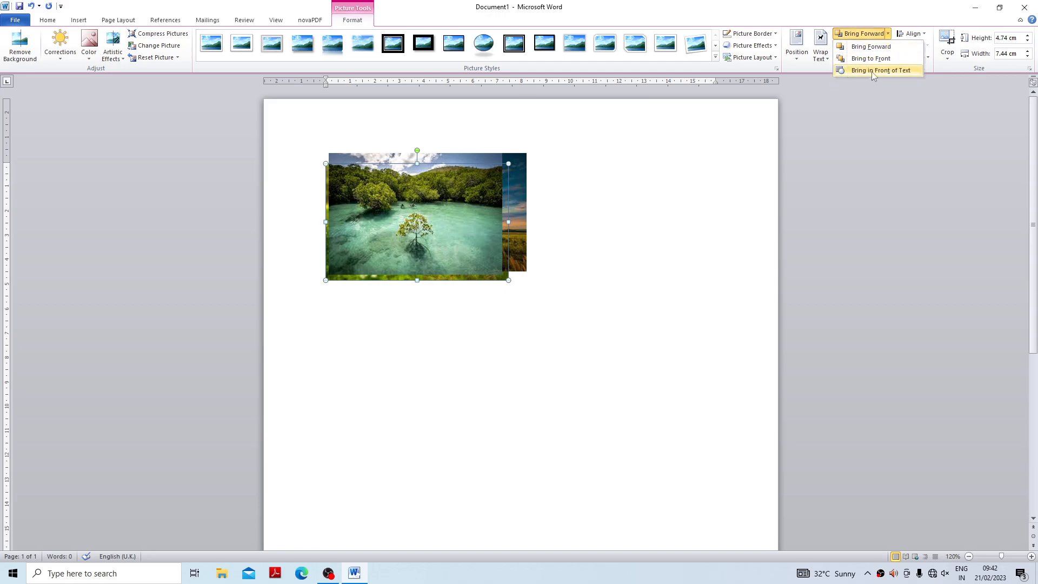
{"action": "left_click", "coordinate": [821, 57]}
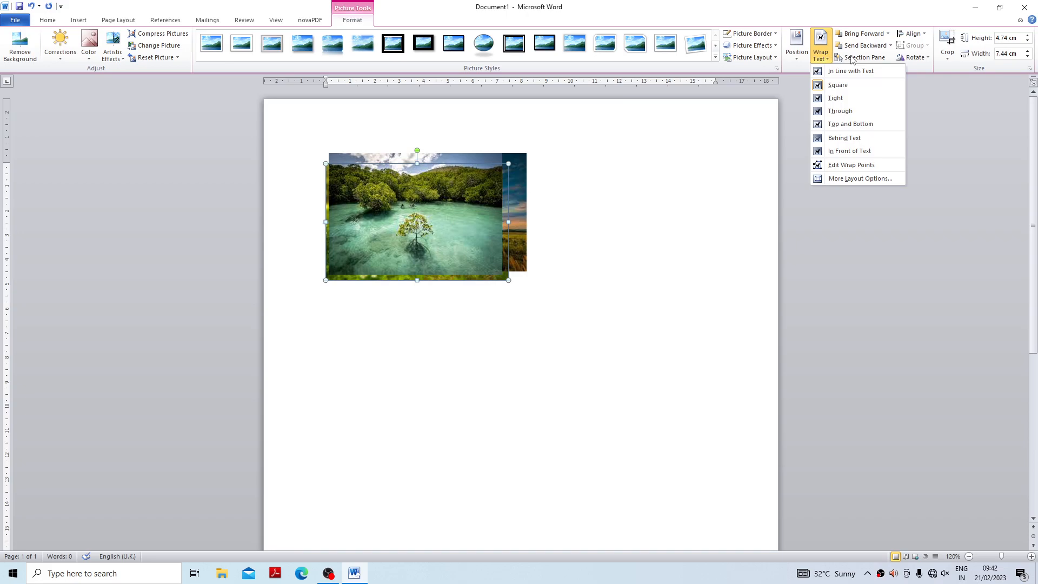
Step: Spread the stack out by moving the mangrove picture below the meadow picture and the sunset picture to its right
{"action": "left_click", "coordinate": [449, 218]}
{"action": "left_click_drag", "start_coordinate": [449, 218], "coordinate": [539, 321]}
{"action": "left_click", "coordinate": [446, 231]}
{"action": "left_click_drag", "start_coordinate": [446, 231], "coordinate": [634, 226]}
{"action": "left_click_drag", "start_coordinate": [373, 420], "coordinate": [471, 393]}
{"action": "left_click", "coordinate": [568, 246]}
{"action": "left_click", "coordinate": [476, 250]}
{"action": "left_click", "coordinate": [472, 393]}
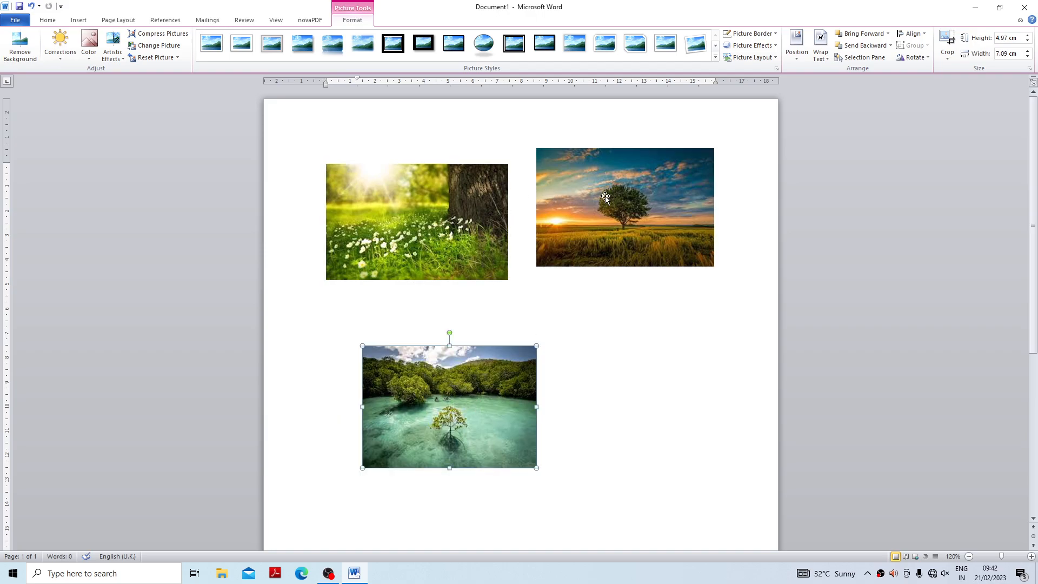
Step: Open the Selection Pane and hide Picture 7, Picture 6 and Picture 5 one at a time
{"action": "left_click", "coordinate": [850, 57]}
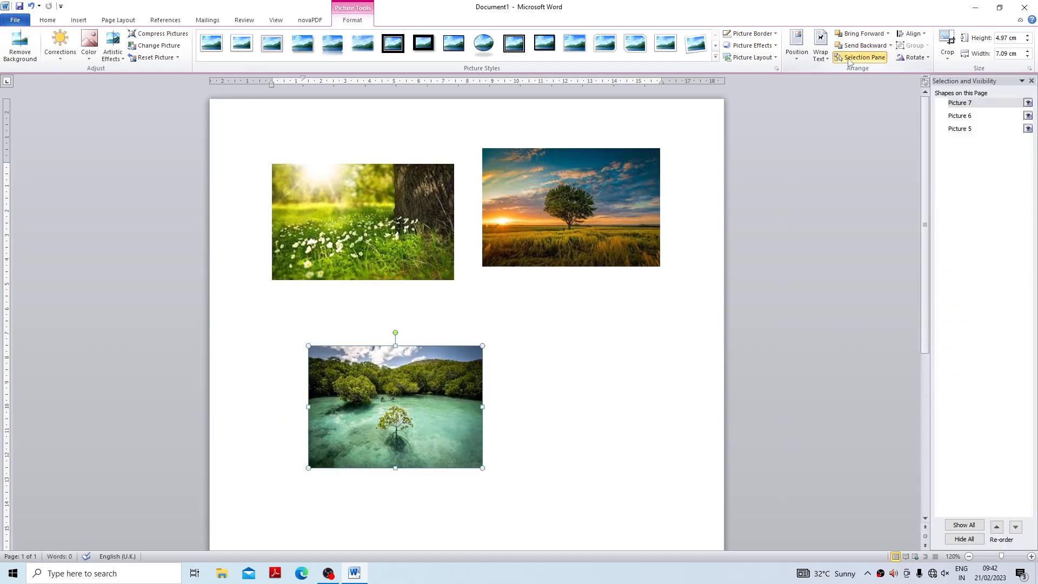
{"action": "left_click", "coordinate": [1028, 103]}
{"action": "left_click", "coordinate": [1028, 115]}
{"action": "left_click", "coordinate": [1028, 129]}
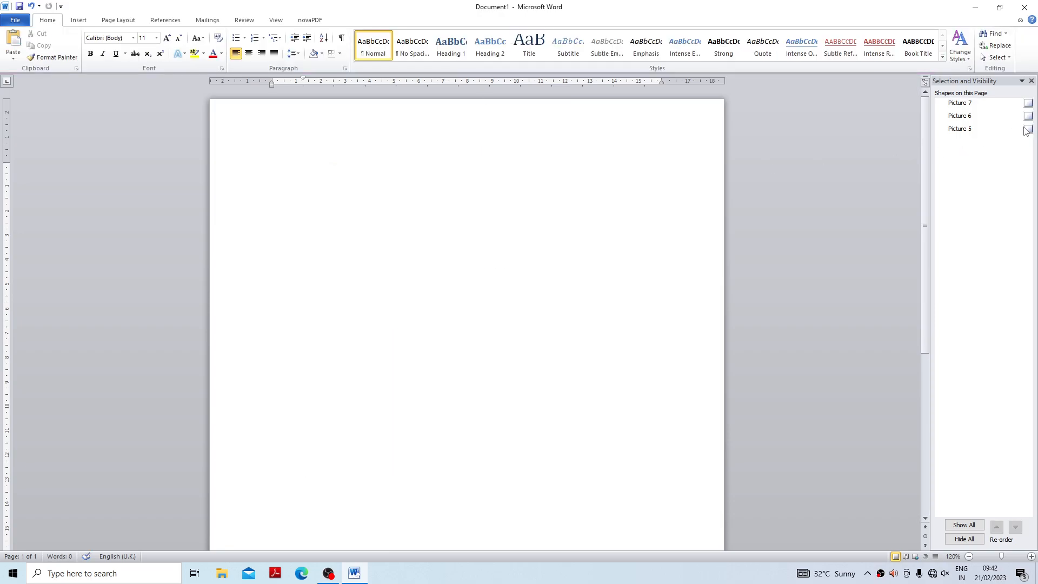
Step: Make Pictures 5, 6 and 7 visible again one by one, and hide and re-show them all with Hide All and Show All
{"action": "left_click", "coordinate": [1028, 129]}
{"action": "left_click", "coordinate": [1028, 116]}
{"action": "left_click", "coordinate": [1028, 102]}
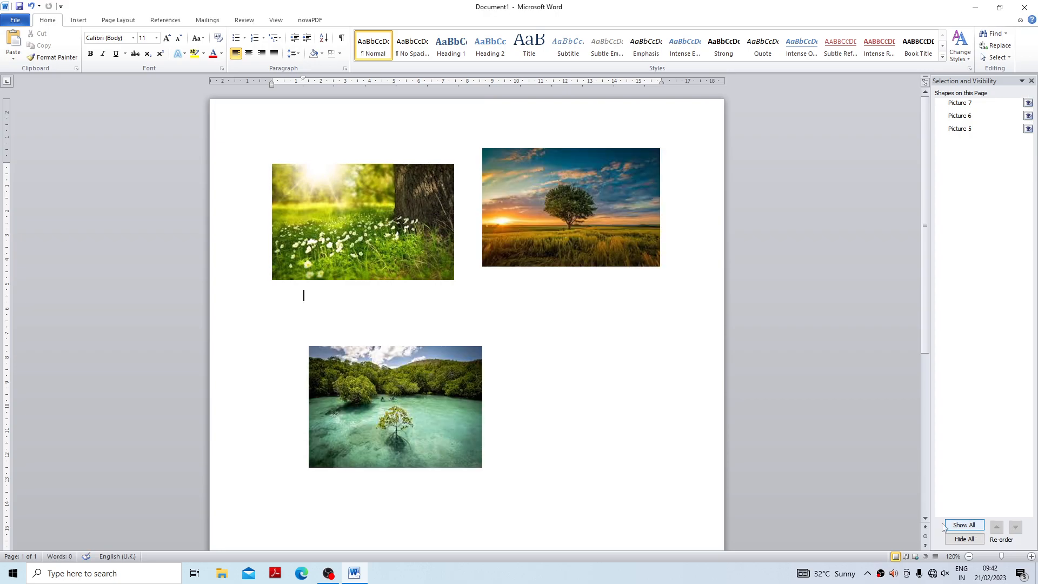
{"action": "left_click", "coordinate": [960, 538]}
{"action": "left_click", "coordinate": [964, 525]}
Step: Stack the pictures again by moving the mangrove picture (Picture 7) and the sunset picture onto the meadow picture
{"action": "left_click", "coordinate": [962, 104]}
{"action": "left_click_drag", "start_coordinate": [430, 383], "coordinate": [409, 206]}
{"action": "left_click_drag", "start_coordinate": [583, 206], "coordinate": [387, 219]}
Step: Re-order Picture 5 to the top of the Selection Pane list and back to the bottom, and close the pane
{"action": "left_click", "coordinate": [992, 105]}
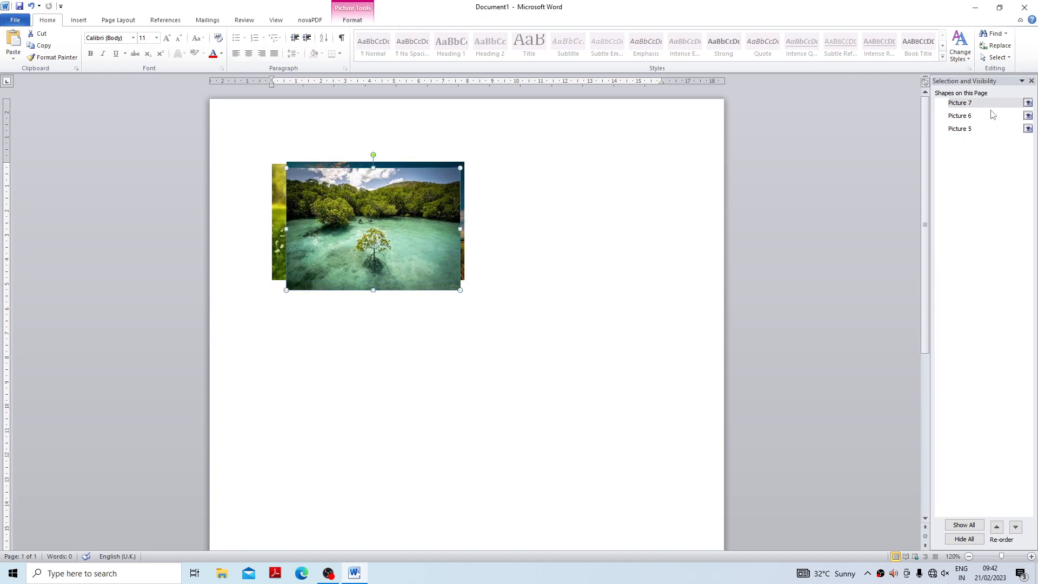
{"action": "left_click", "coordinate": [972, 131]}
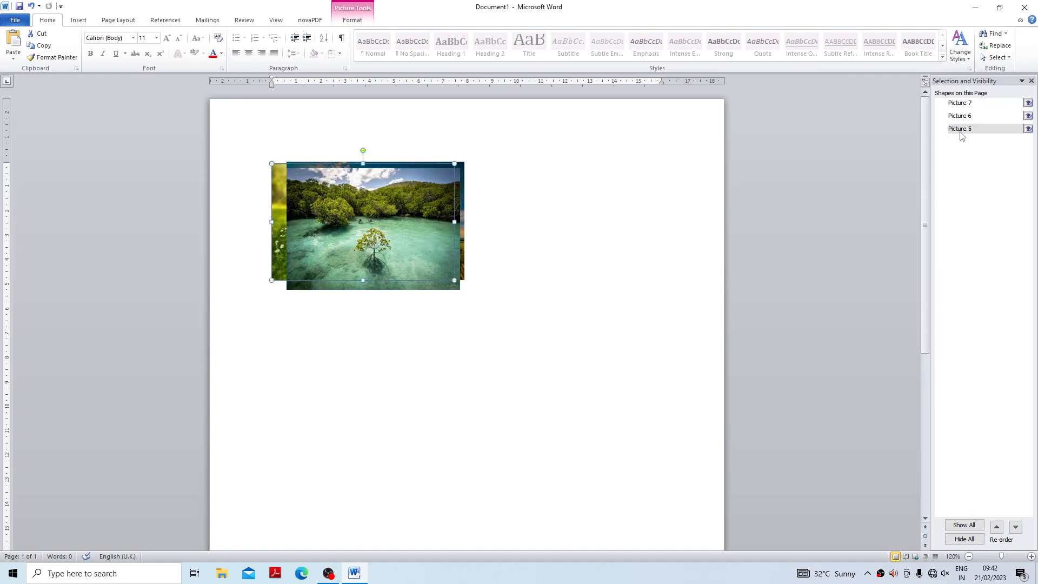
{"action": "left_click", "coordinate": [996, 527]}
{"action": "left_click", "coordinate": [996, 527]}
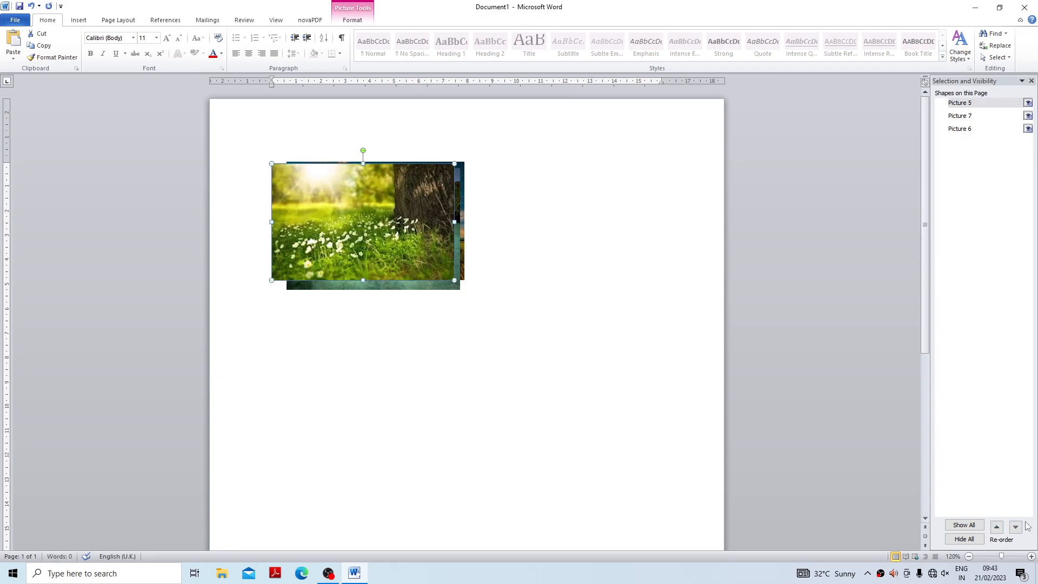
{"action": "left_click", "coordinate": [1016, 527]}
{"action": "left_click", "coordinate": [1015, 527]}
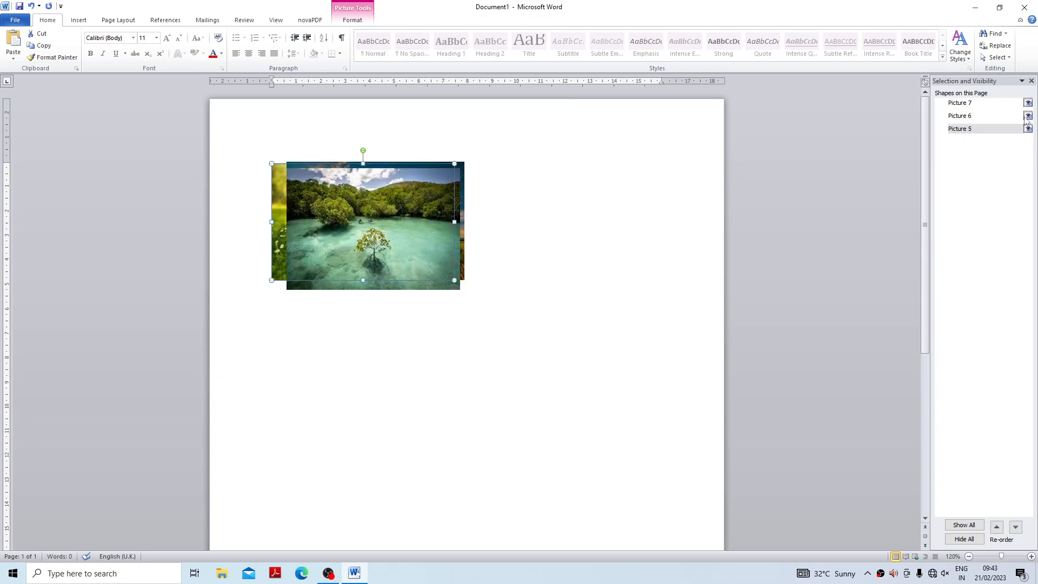
{"action": "left_click", "coordinate": [1031, 80]}
Step: Delete the mangrove and sunset pictures, leaving only the meadow picture on the page
{"action": "left_click", "coordinate": [506, 188]}
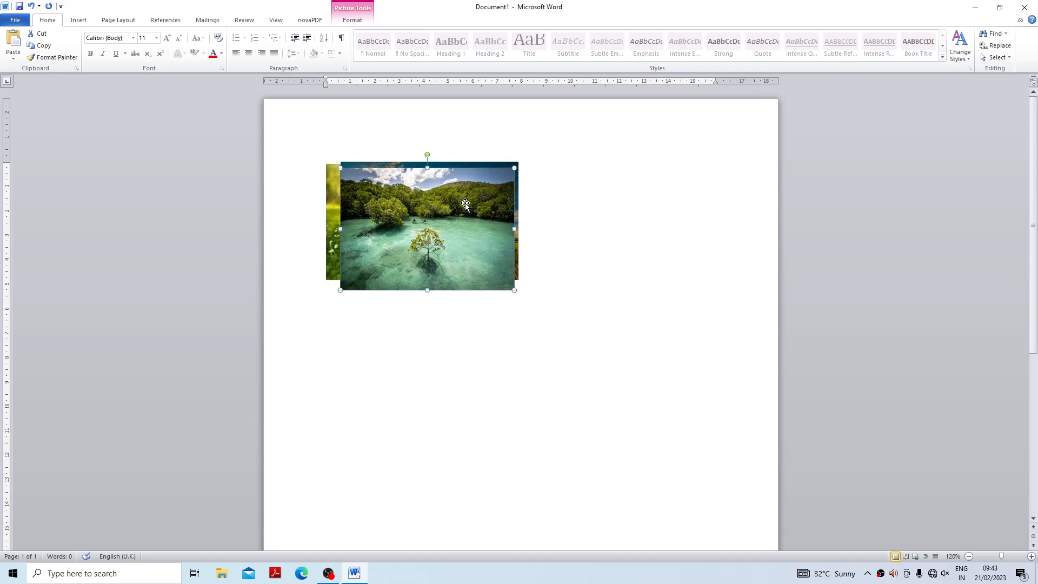
{"action": "left_click", "coordinate": [352, 20]}
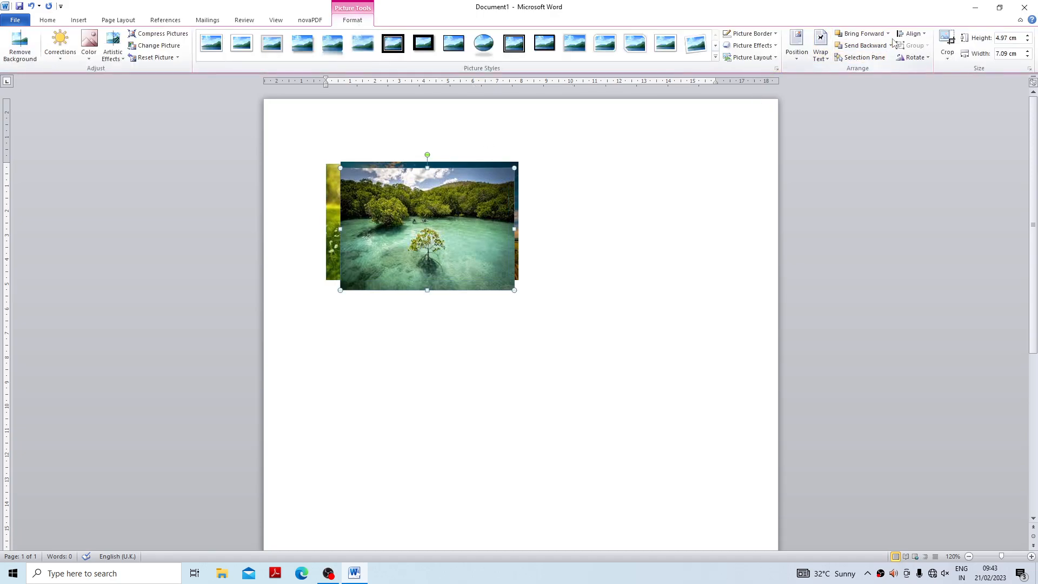
{"action": "left_click", "coordinate": [913, 33]}
{"action": "left_click_drag", "start_coordinate": [423, 246], "coordinate": [468, 393]}
{"action": "key", "text": "ctrl+z"}
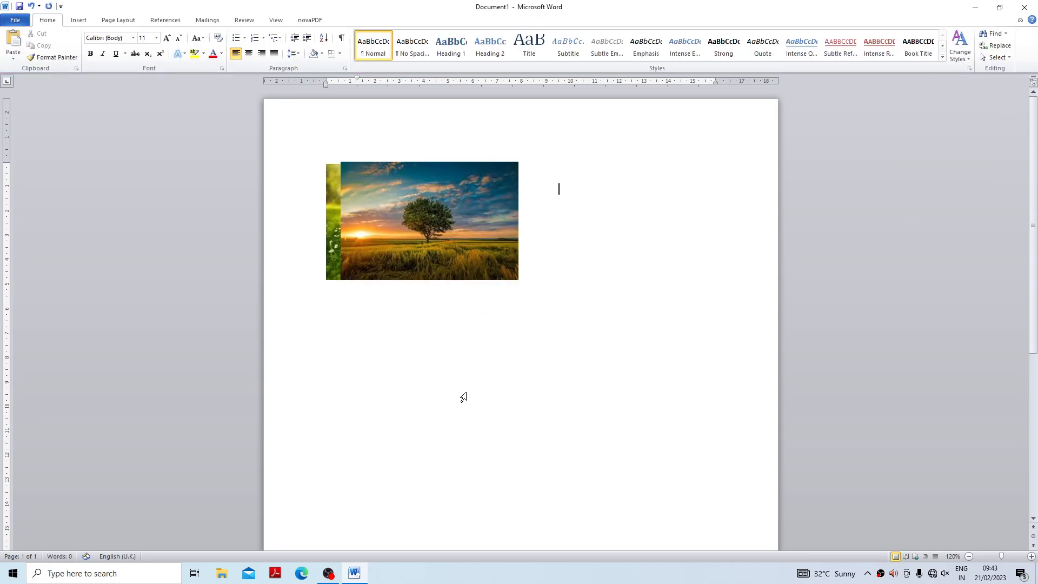
{"action": "left_click", "coordinate": [448, 263]}
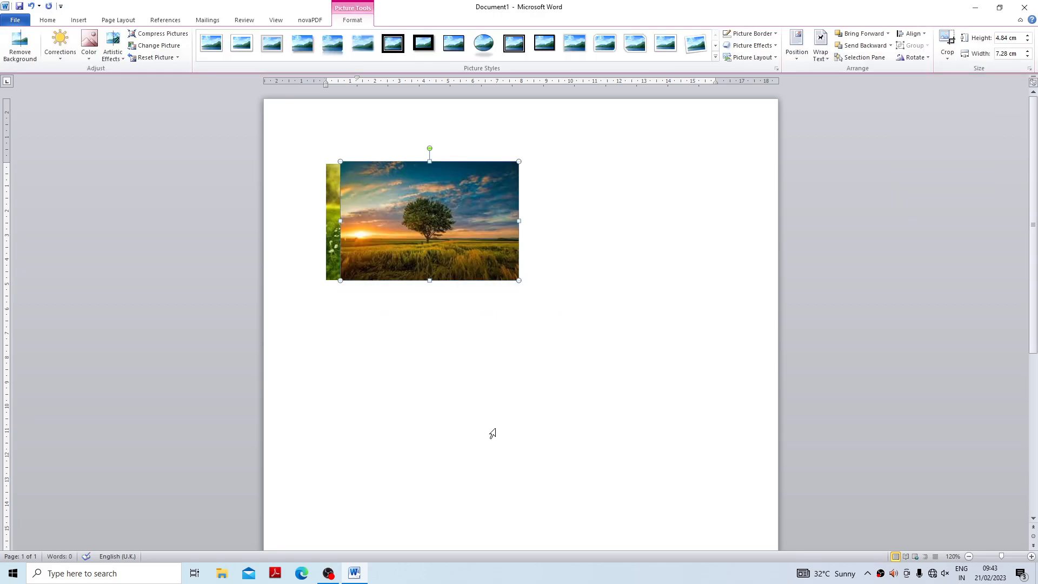
{"action": "key", "text": "ctrl+z"}
Step: Align the meadow picture relative to the margins, first with Align Center, followed by Align Right and Align Middle
{"action": "left_click", "coordinate": [464, 223]}
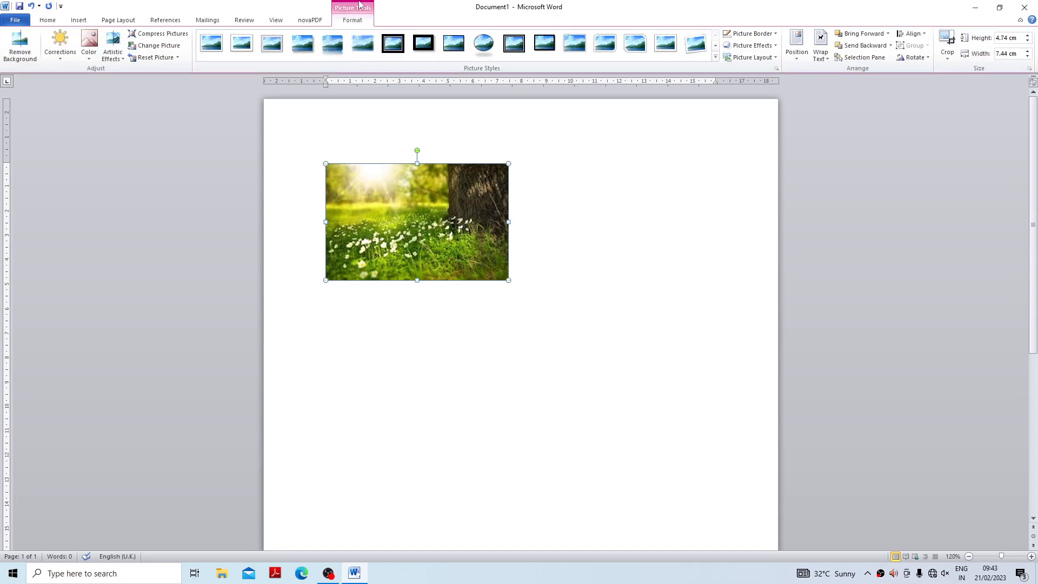
{"action": "left_click", "coordinate": [926, 35]}
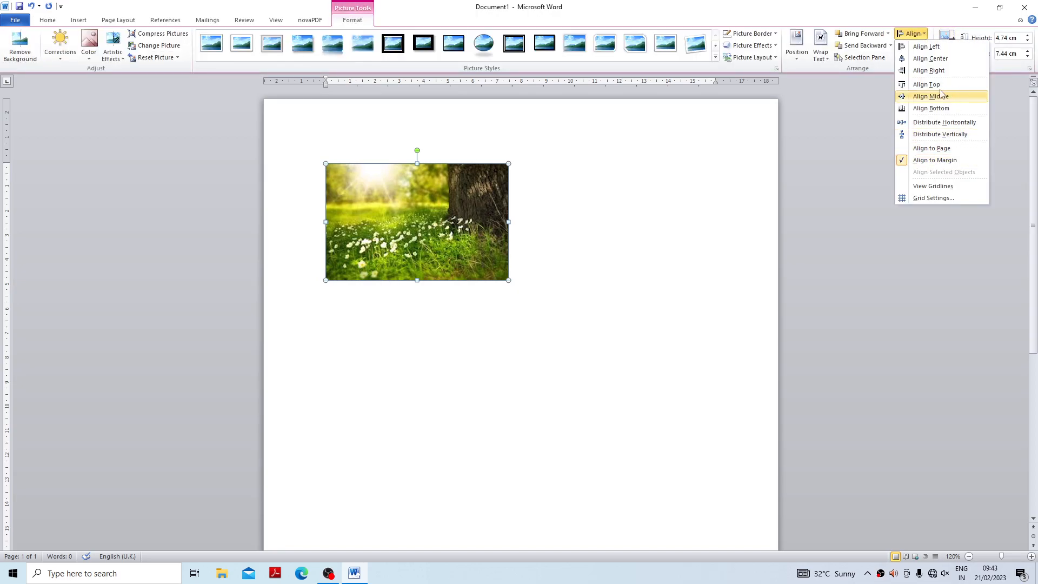
{"action": "left_click", "coordinate": [914, 58]}
{"action": "left_click", "coordinate": [914, 34]}
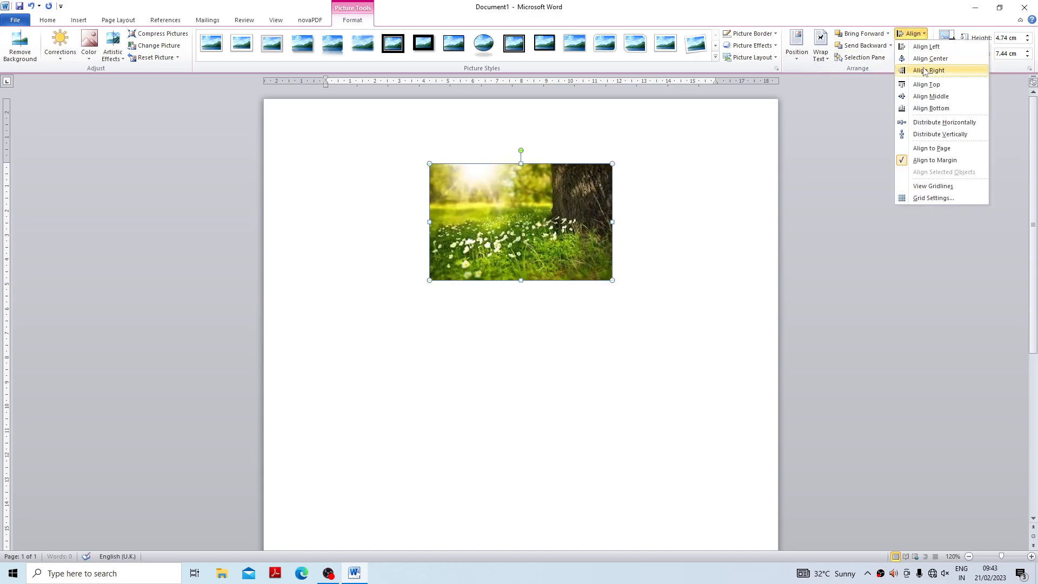
{"action": "left_click", "coordinate": [919, 70]}
{"action": "left_click", "coordinate": [914, 34]}
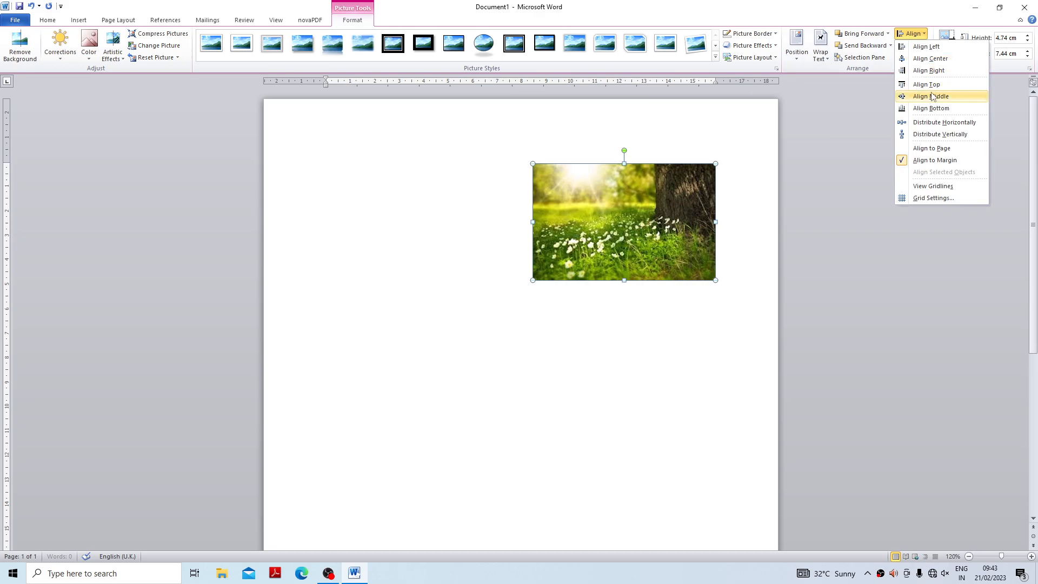
{"action": "left_click", "coordinate": [919, 105]}
Step: Switch the alignment reference to Align to Page and align the meadow picture to the page's left and top edges
{"action": "left_click", "coordinate": [913, 37]}
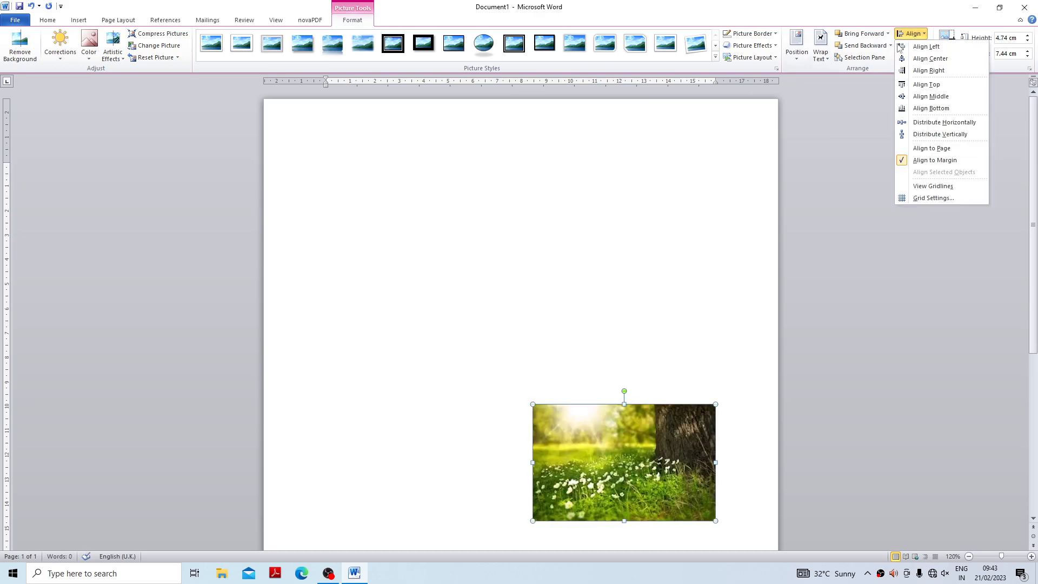
{"action": "left_click", "coordinate": [930, 148]}
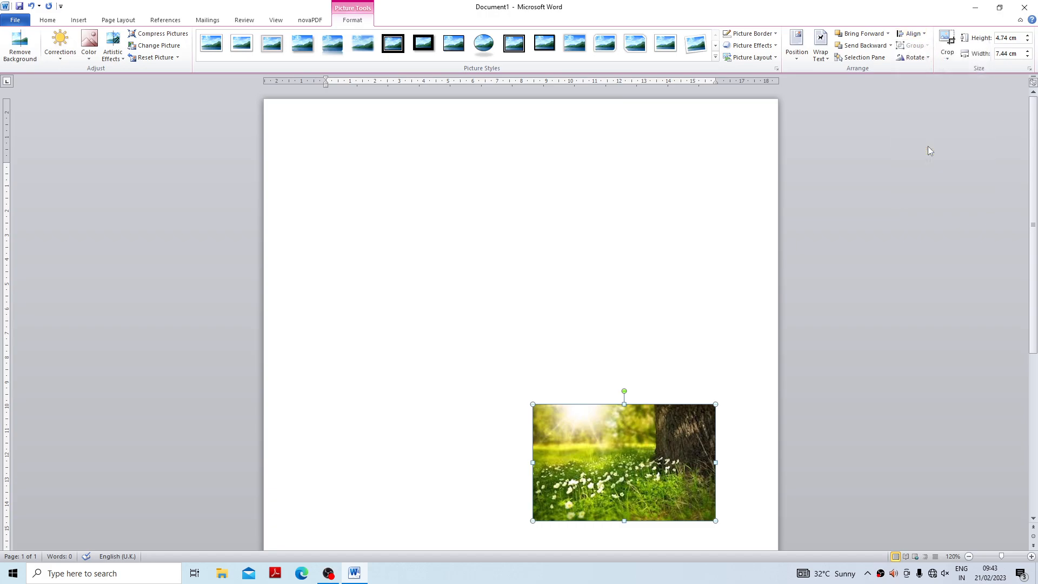
{"action": "left_click", "coordinate": [914, 34]}
{"action": "left_click", "coordinate": [928, 47]}
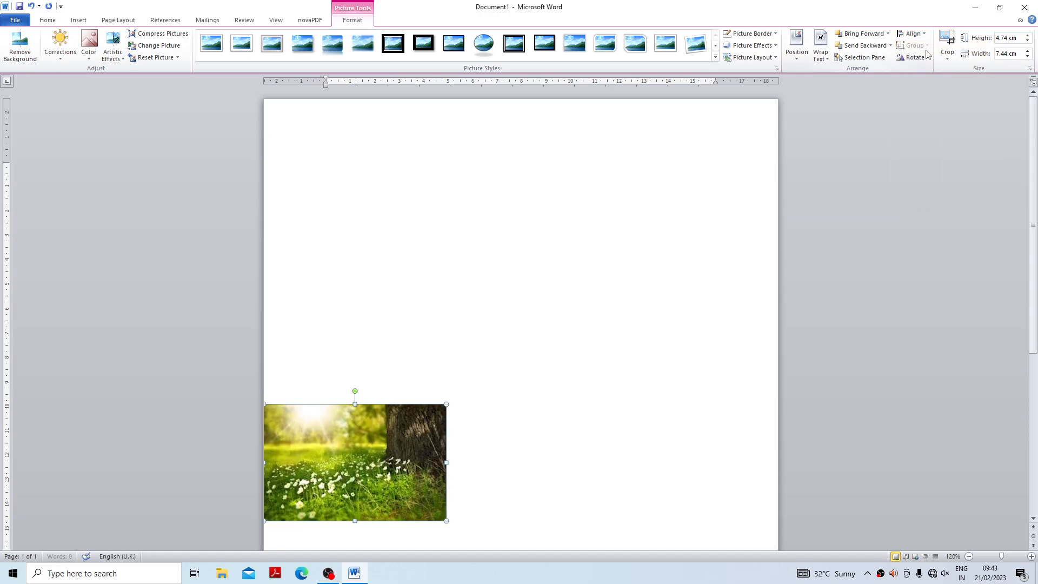
{"action": "left_click", "coordinate": [913, 34]}
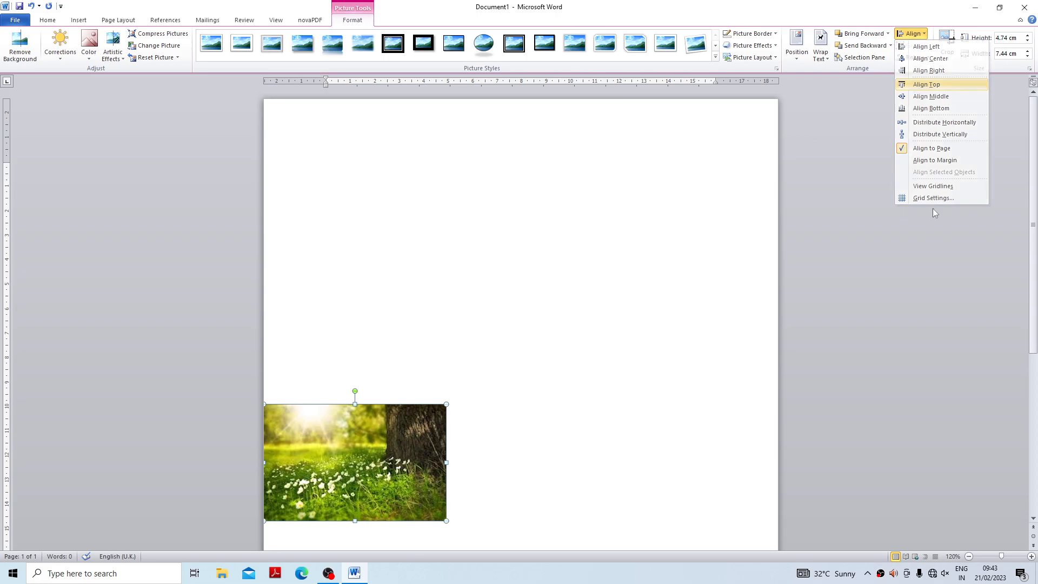
{"action": "left_click", "coordinate": [926, 86]}
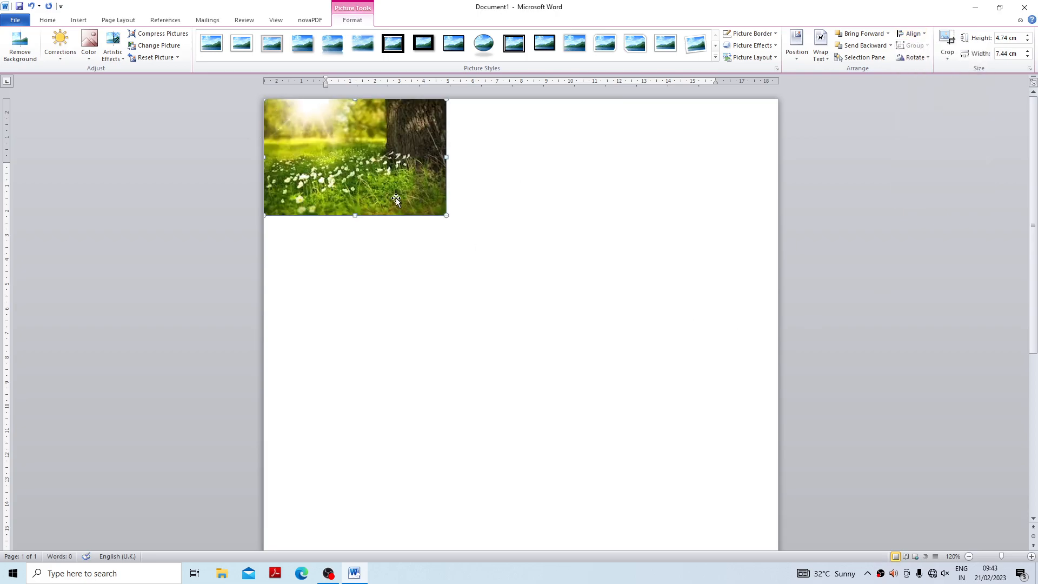
Step: Switch the alignment reference to Align to Margin and align the meadow picture to the left and top margins
{"action": "left_click", "coordinate": [911, 33]}
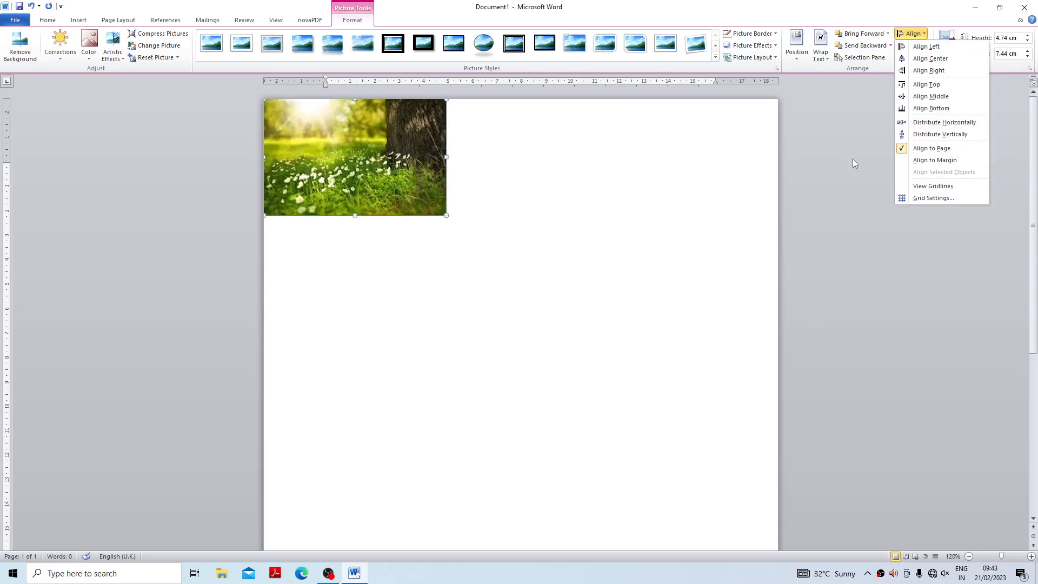
{"action": "left_click", "coordinate": [935, 160]}
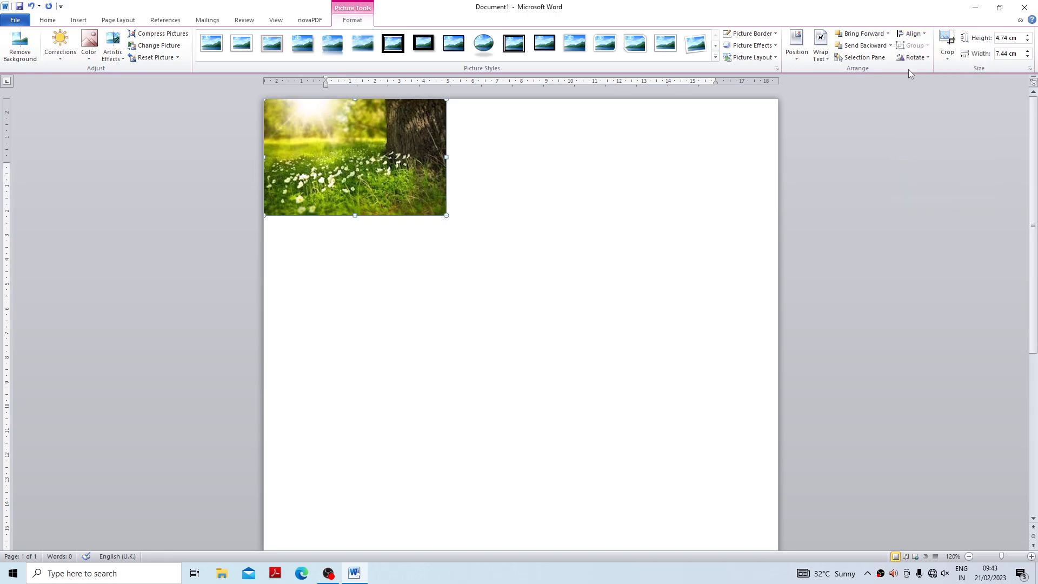
{"action": "left_click", "coordinate": [911, 35]}
{"action": "left_click", "coordinate": [931, 49]}
{"action": "left_click", "coordinate": [912, 34]}
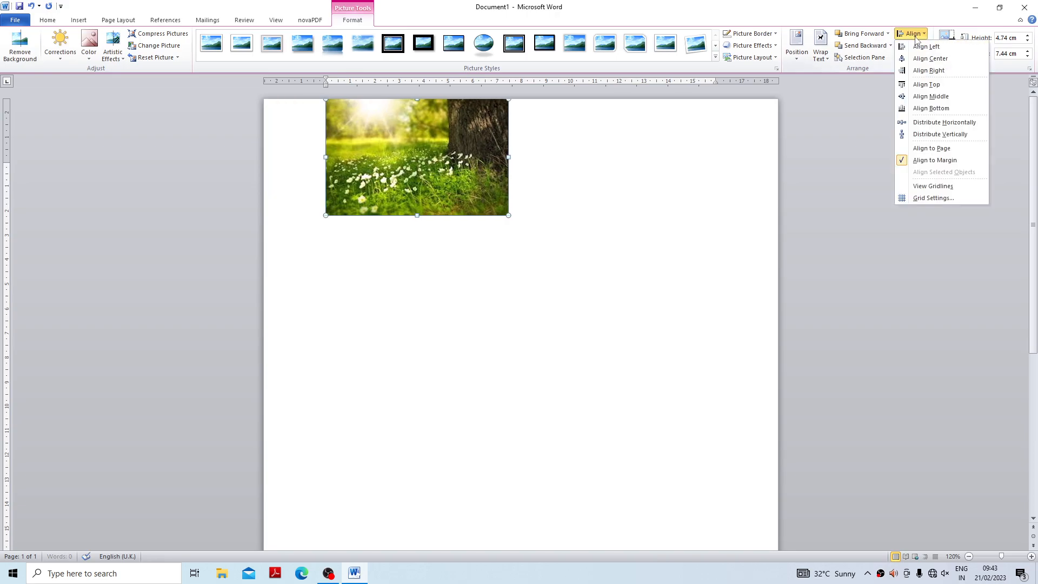
{"action": "left_click", "coordinate": [928, 84]}
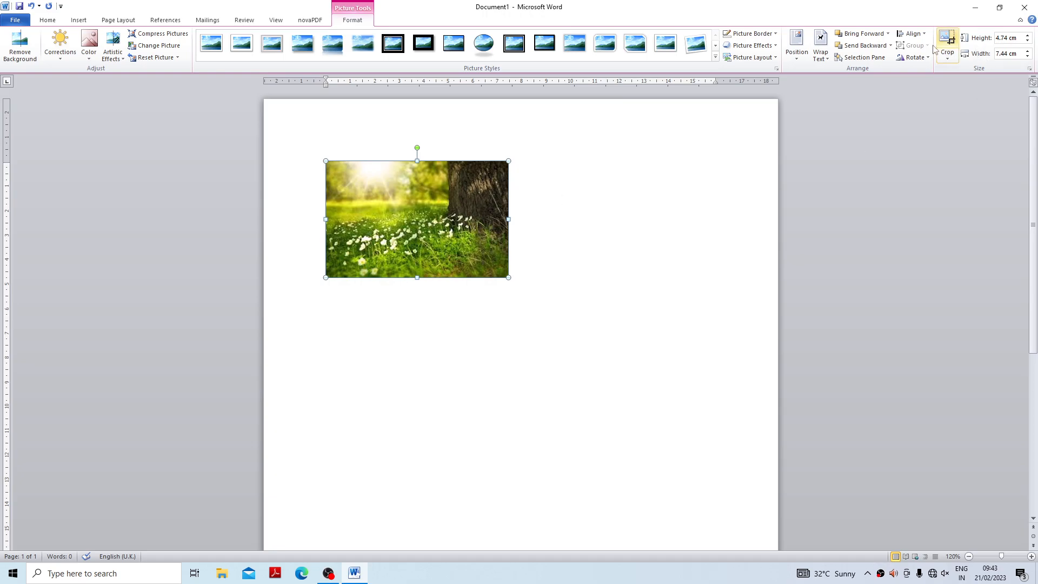
Step: Rotate the meadow picture by 45° through the additional rotation options
{"action": "left_click", "coordinate": [81, 21]}
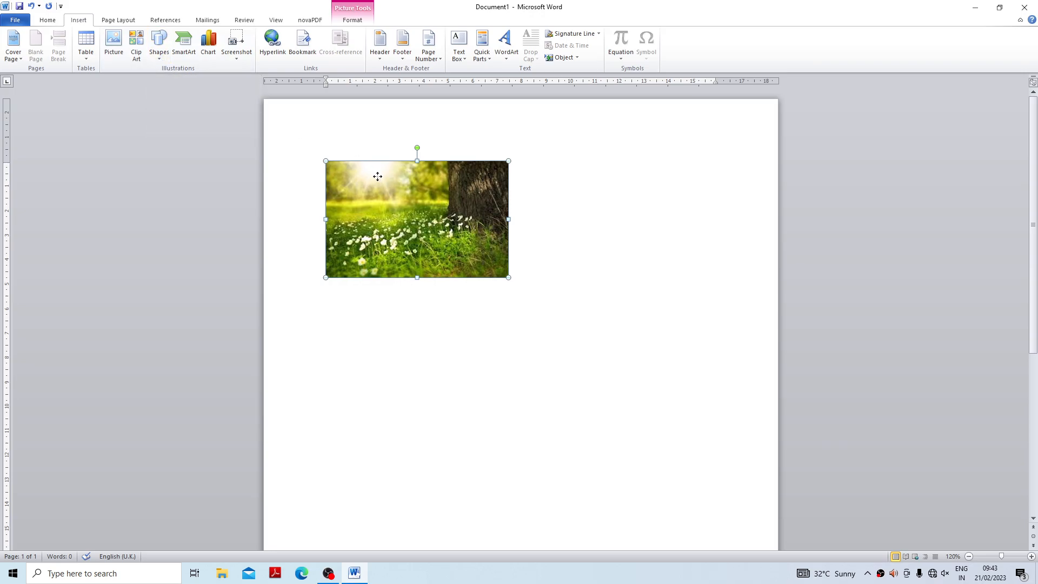
{"action": "left_click", "coordinate": [359, 21]}
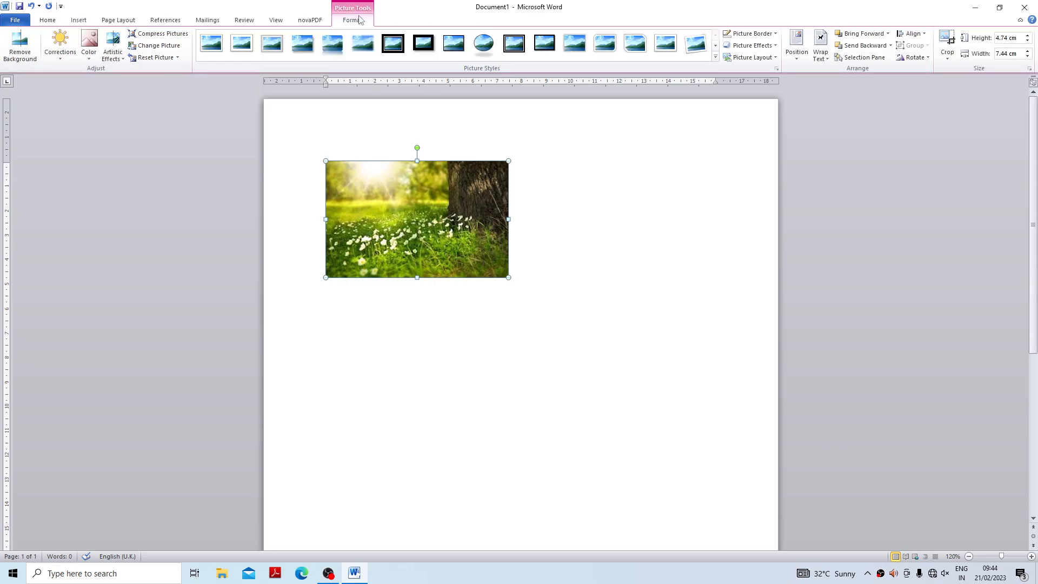
{"action": "left_click", "coordinate": [920, 59]}
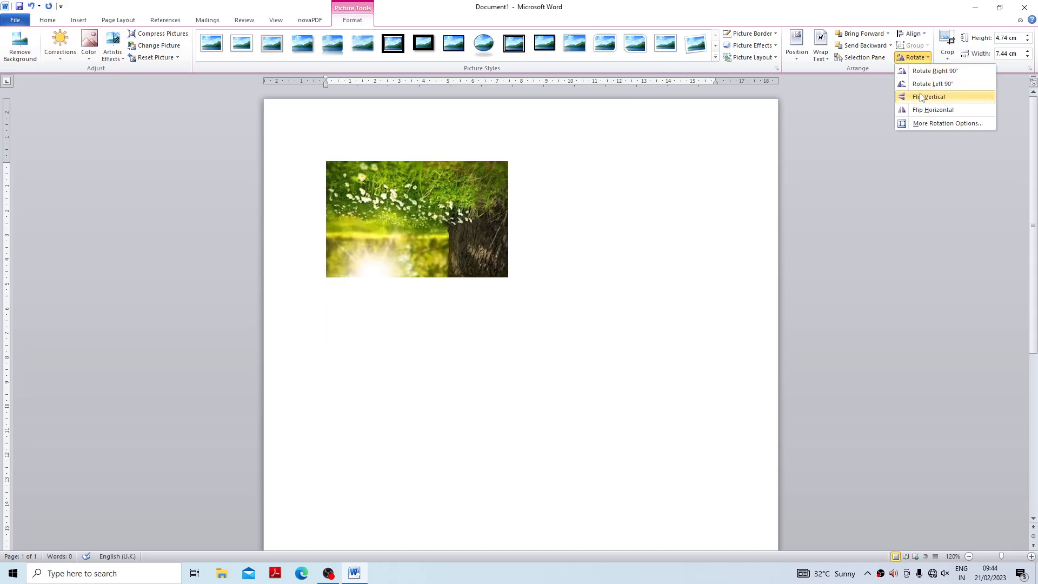
{"action": "left_click", "coordinate": [923, 127]}
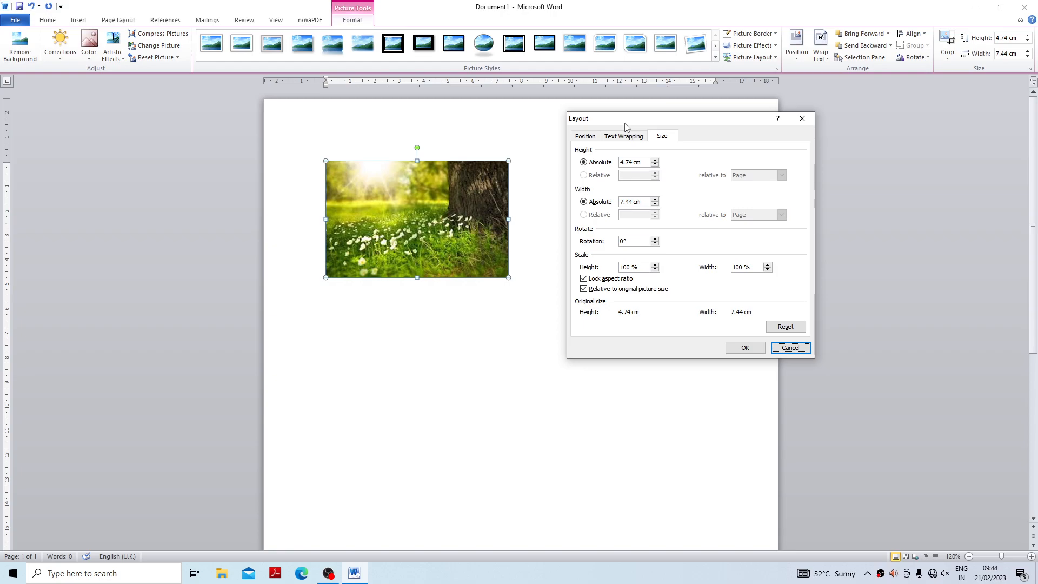
{"action": "left_click_drag", "start_coordinate": [625, 124], "coordinate": [684, 99]}
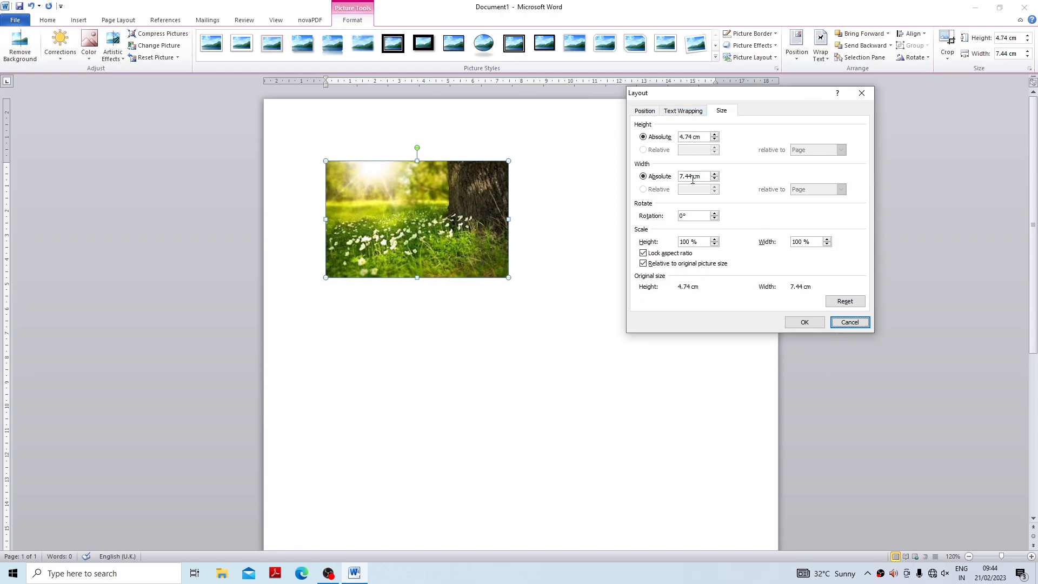
{"action": "left_click", "coordinate": [692, 220]}
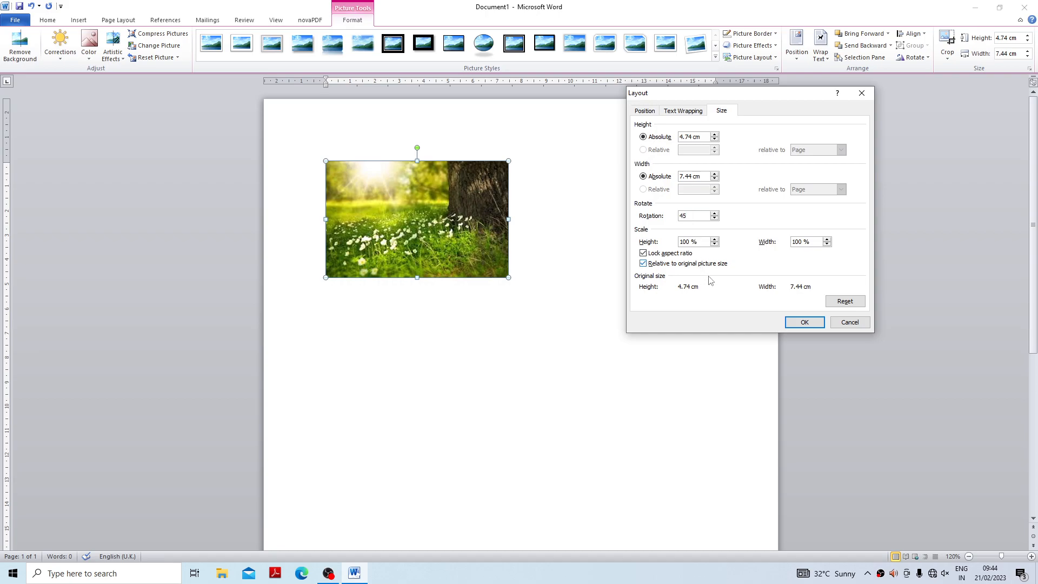
{"action": "left_click", "coordinate": [805, 323]}
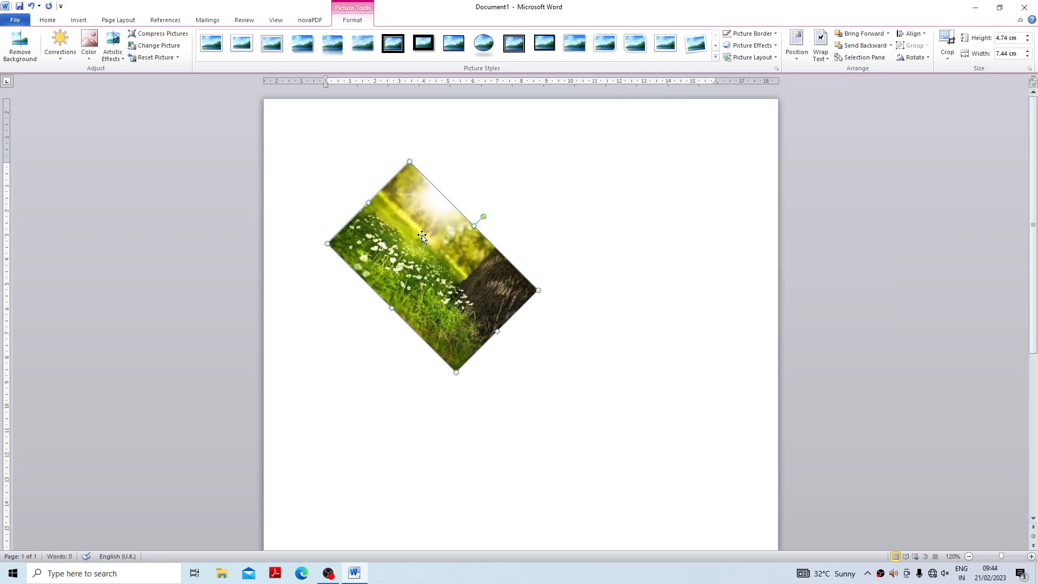
Step: Set the meadow picture's rotation to 0°
{"action": "left_click", "coordinate": [922, 58]}
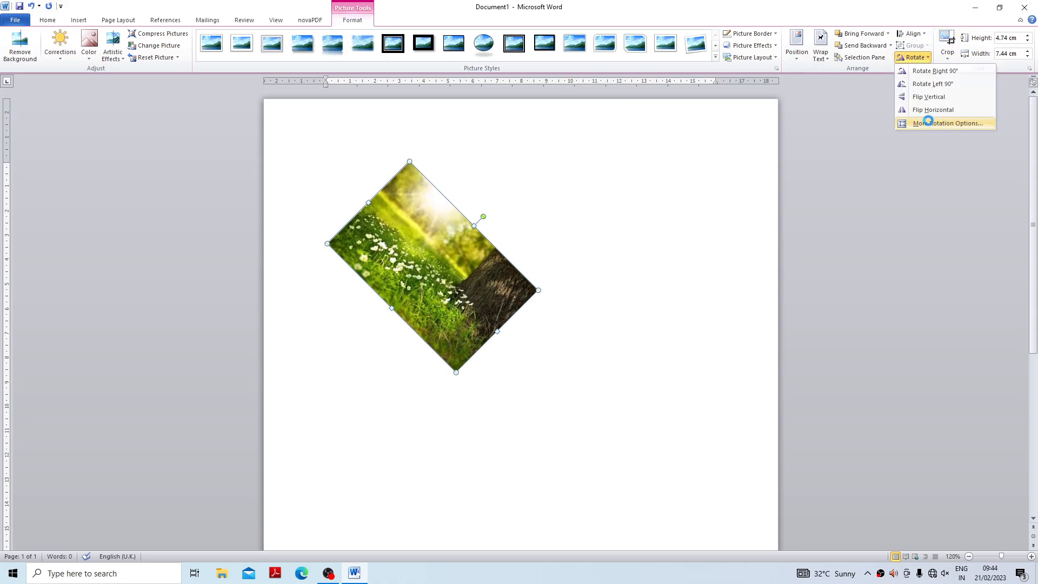
{"action": "left_click", "coordinate": [931, 124]}
{"action": "left_click_drag", "start_coordinate": [696, 218], "coordinate": [637, 213]}
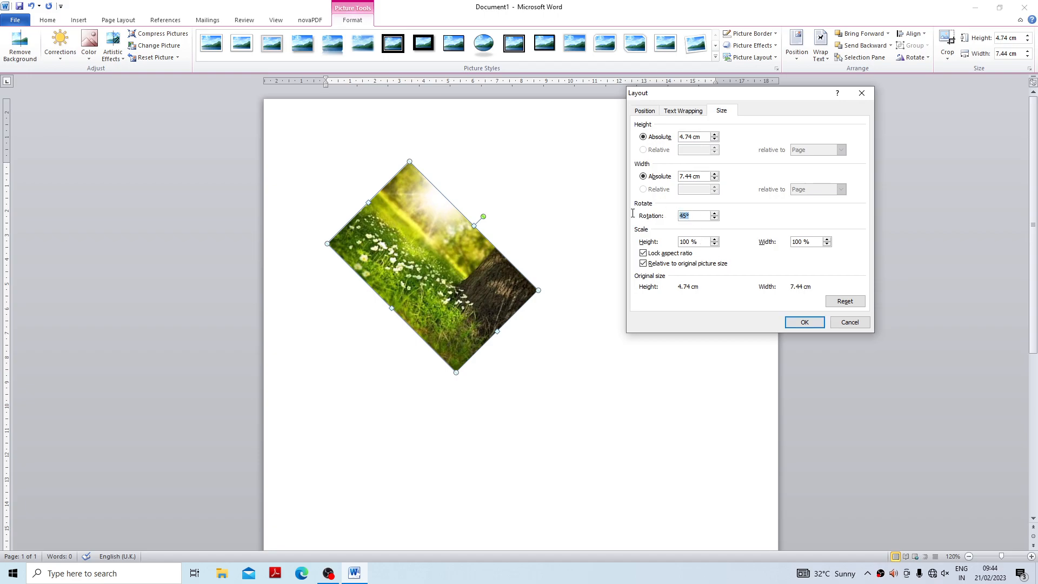
{"action": "type", "text": "0"}
{"action": "left_click", "coordinate": [805, 322]}
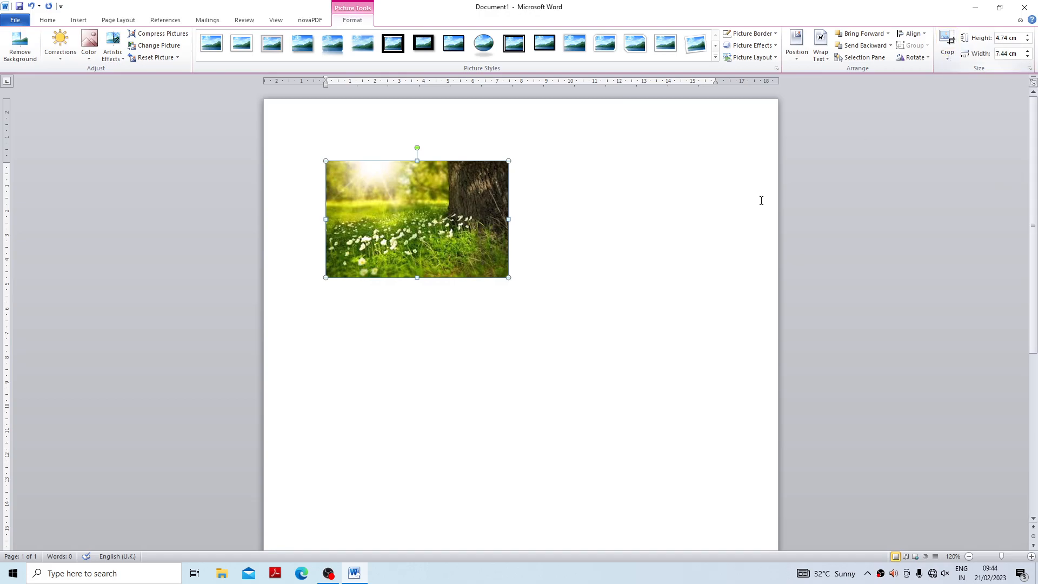
Step: Enlarge the meadow picture to about 8.99 × 14.11 cm and crop the tree trunk off its right side, leaving it about 9.41 cm wide
{"action": "left_click_drag", "start_coordinate": [507, 278], "coordinate": [672, 382]}
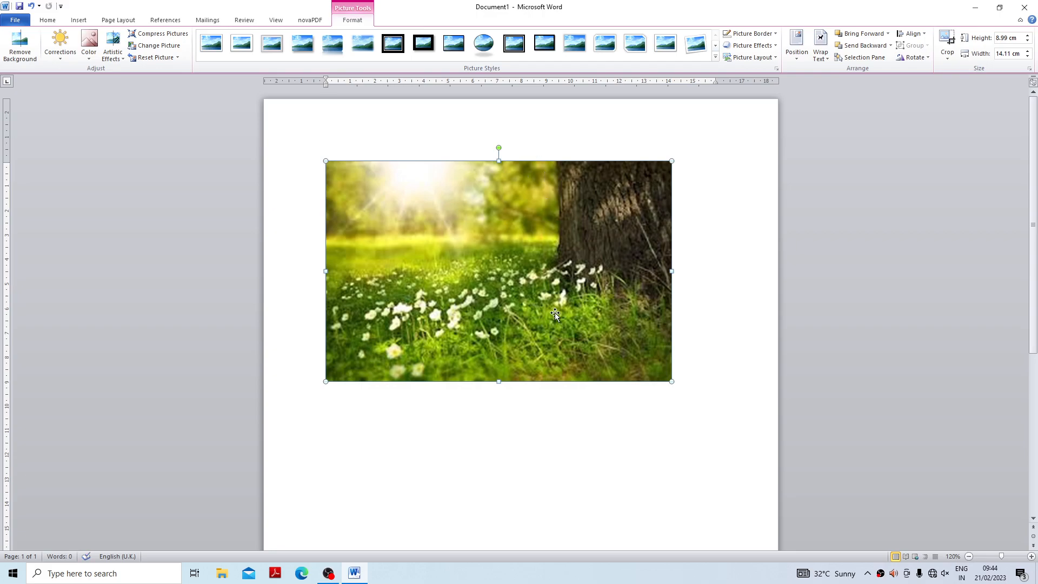
{"action": "left_click", "coordinate": [947, 42]}
{"action": "left_click_drag", "start_coordinate": [670, 271], "coordinate": [556, 278]}
{"action": "left_click", "coordinate": [719, 287]}
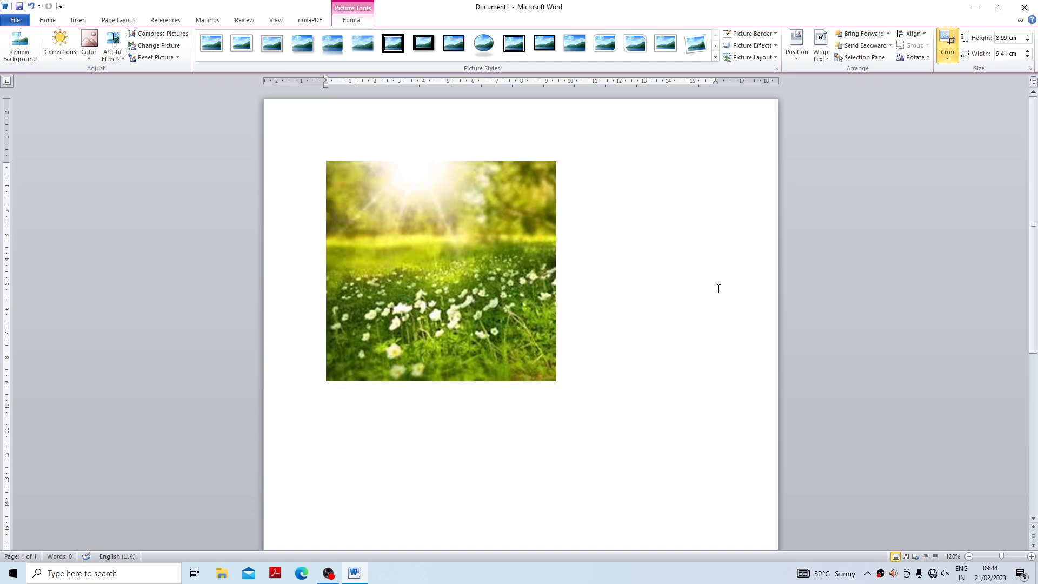
Step: Increase the cropped picture's height to 10.7 cm and its width to 11.2 cm in small increments
{"action": "left_click", "coordinate": [533, 187]}
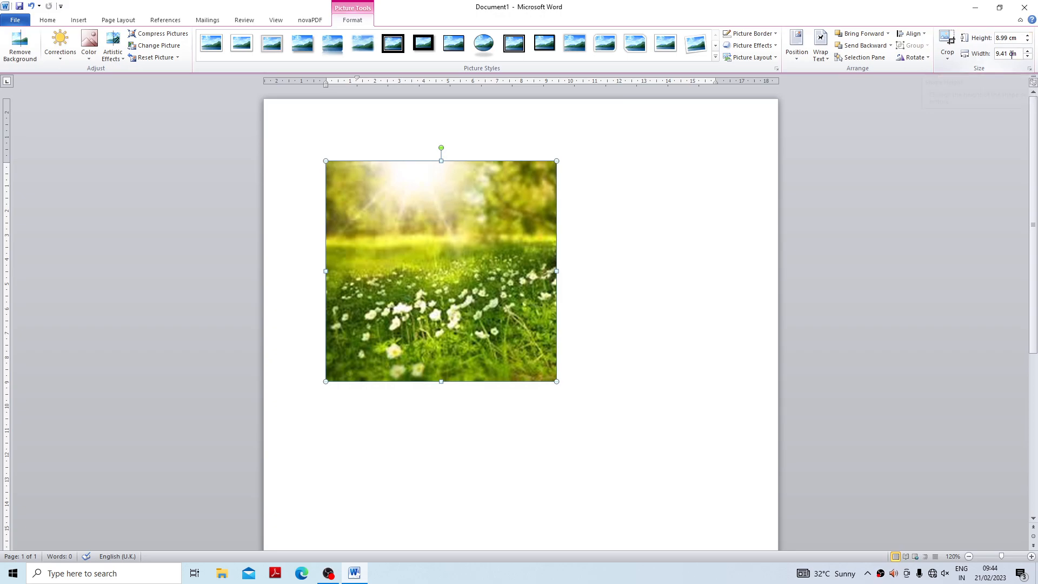
{"action": "left_click", "coordinate": [1028, 36]}
{"action": "left_click", "coordinate": [1028, 35]}
{"action": "left_click", "coordinate": [1028, 35]}
{"action": "left_click", "coordinate": [1028, 35]}
{"action": "left_click", "coordinate": [1028, 51]}
{"action": "left_click", "coordinate": [1028, 51]}
{"action": "left_click", "coordinate": [1028, 51]}
{"action": "left_click", "coordinate": [1029, 51]}
{"action": "left_click", "coordinate": [1028, 51]}
{"action": "left_click", "coordinate": [1028, 51]}
{"action": "left_click", "coordinate": [1028, 51]}
{"action": "left_click", "coordinate": [1028, 36]}
{"action": "left_click", "coordinate": [1028, 36]}
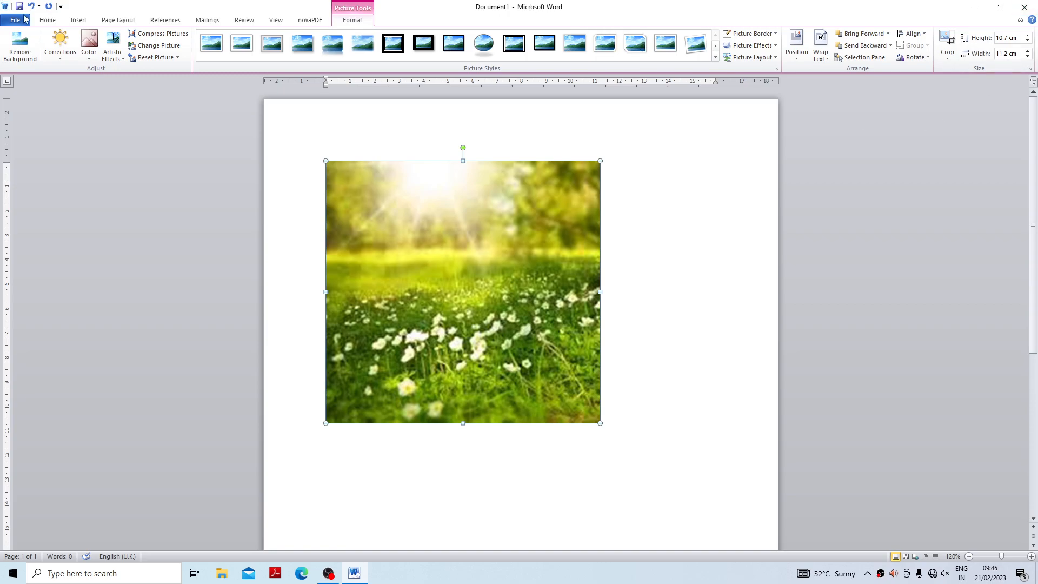
{"action": "left_click", "coordinate": [84, 21]}
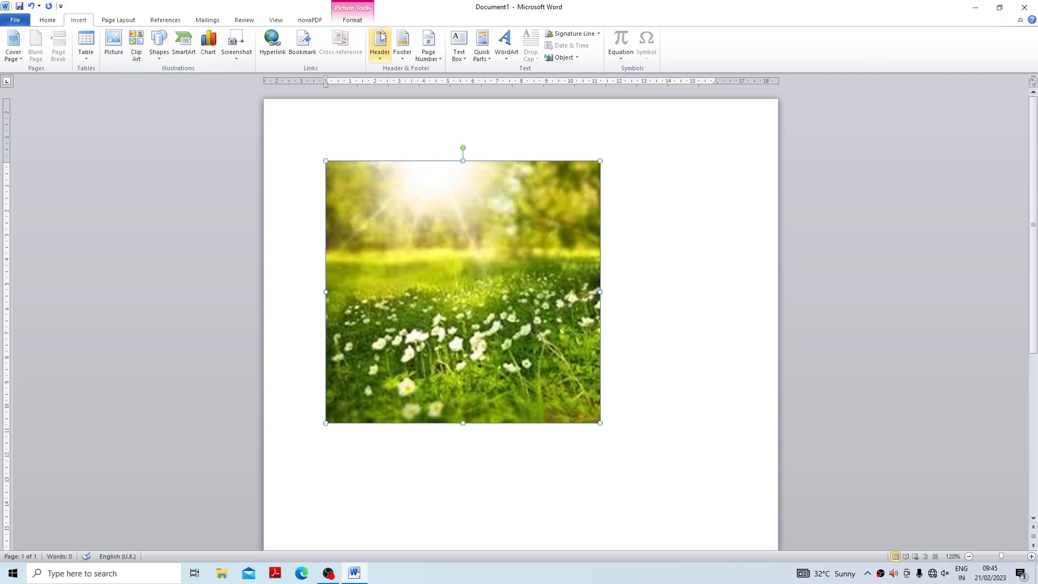
{"action": "left_click", "coordinate": [352, 20]}
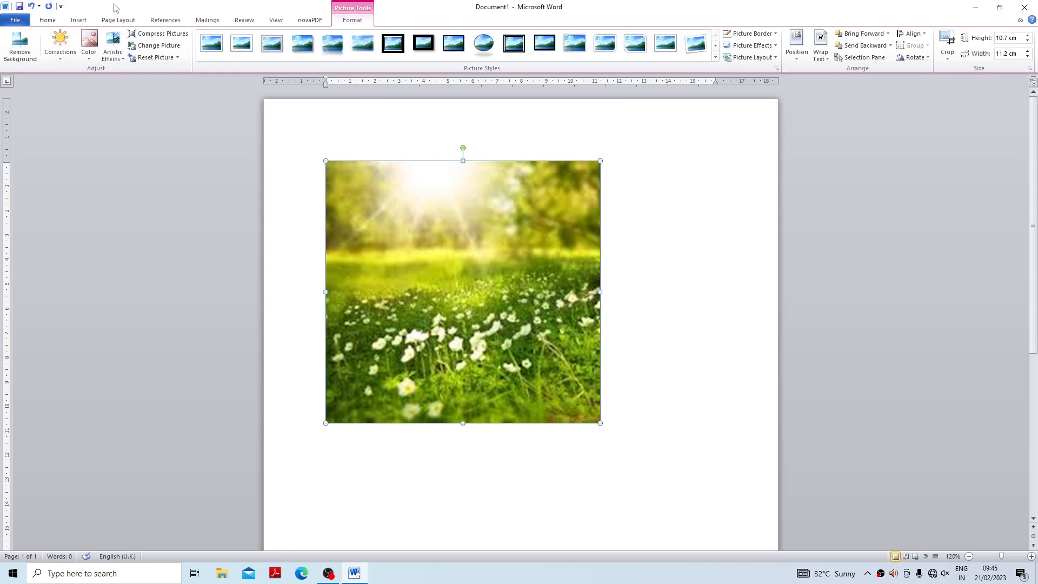
{"action": "left_click", "coordinate": [76, 23]}
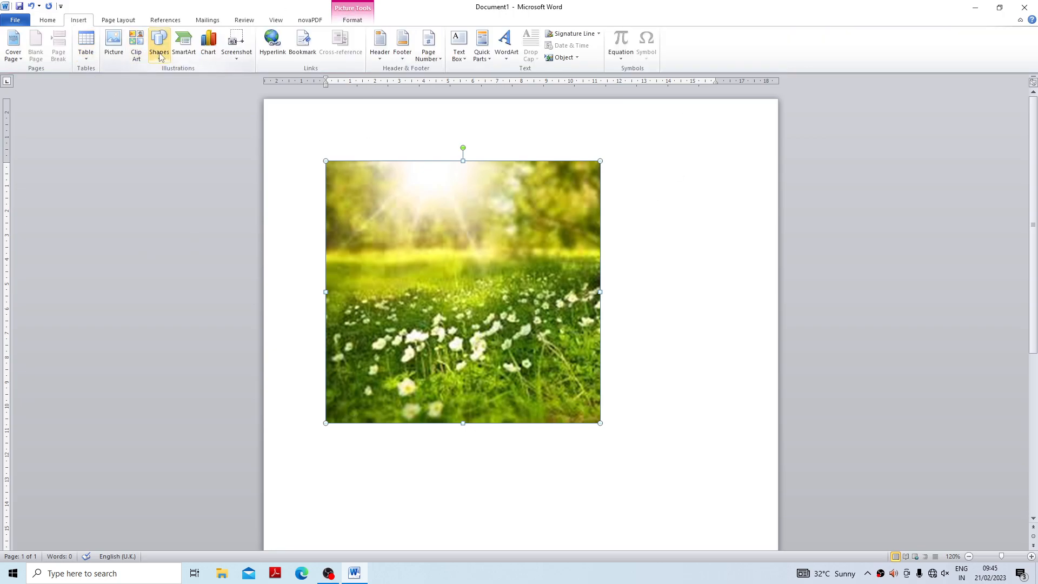